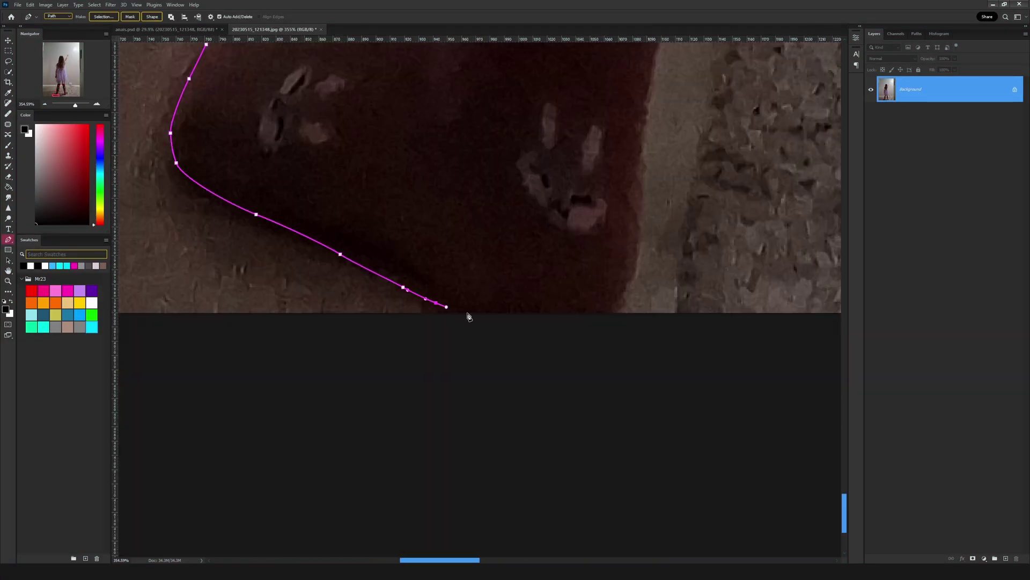
- Trace a Pen path up the girl's inner legs, around her feet, along the dress edge and bodice to the sleeve
drag(382, 194, 391, 144)
drag(478, 162, 487, 247)
drag(381, 417, 436, 462)
drag(309, 495, 304, 465)
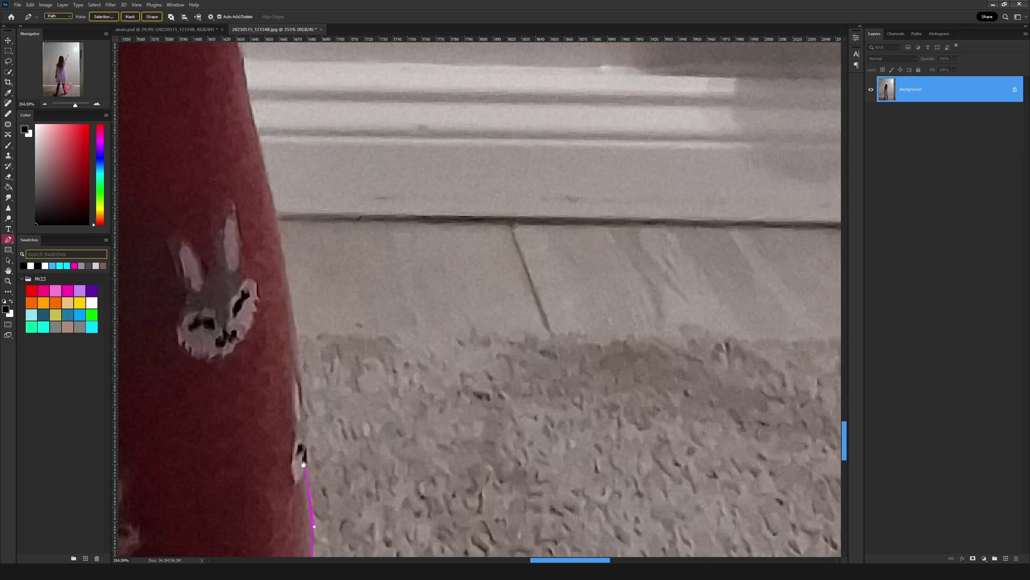
click(290, 193)
click(571, 436)
click(326, 115)
drag(468, 208, 468, 203)
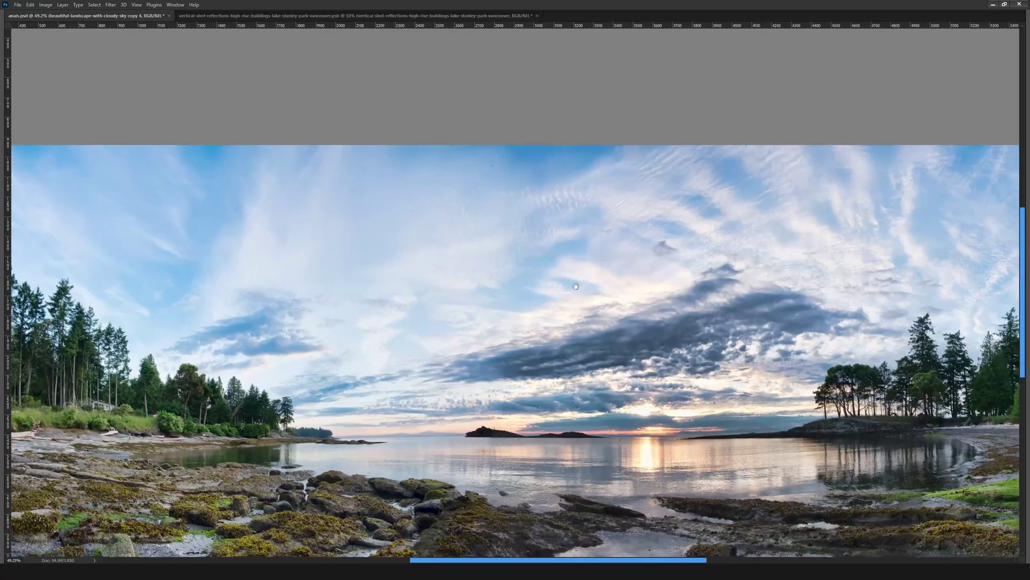
- Restore the panels, add a guide at the sea horizon, show landscape copy 4 and guide its horizon
drag(613, 307, 532, 258)
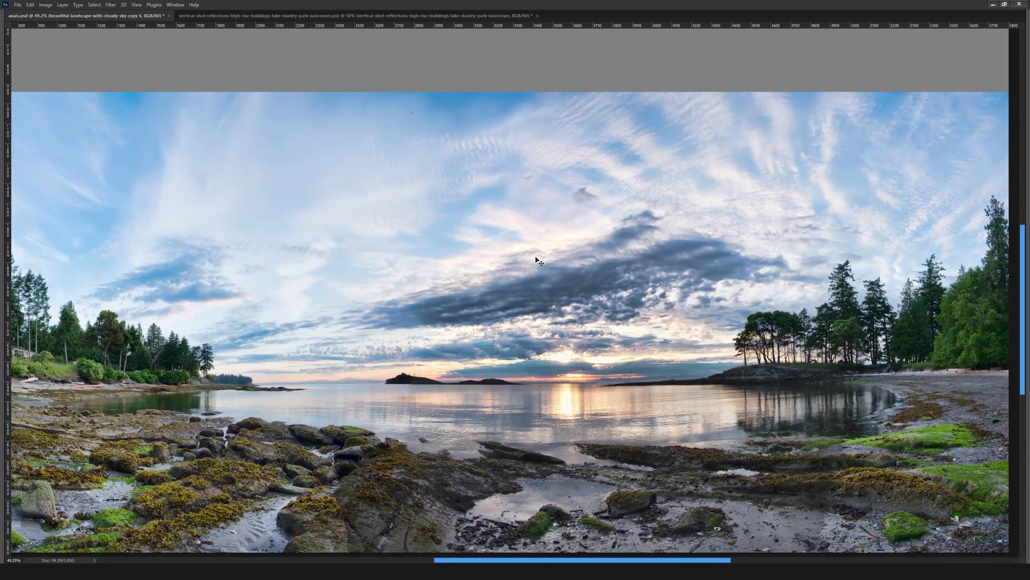
key(Tab)
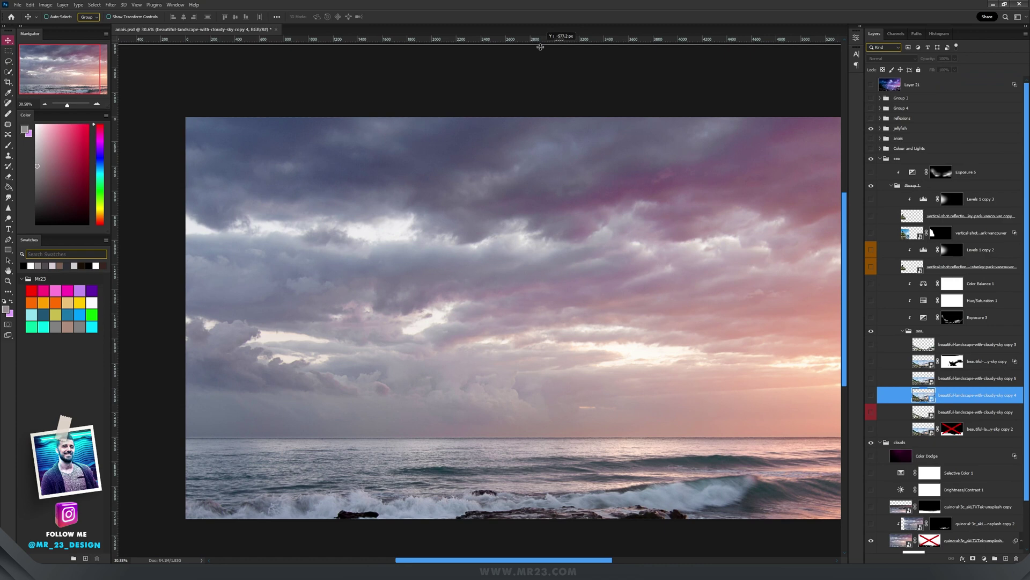
drag(536, 41, 528, 442)
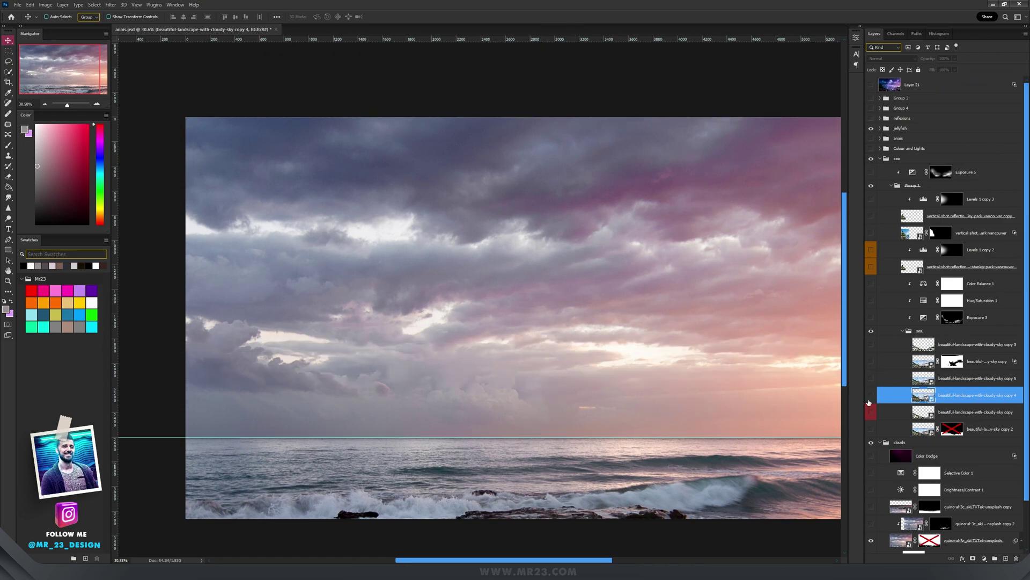
click(870, 395)
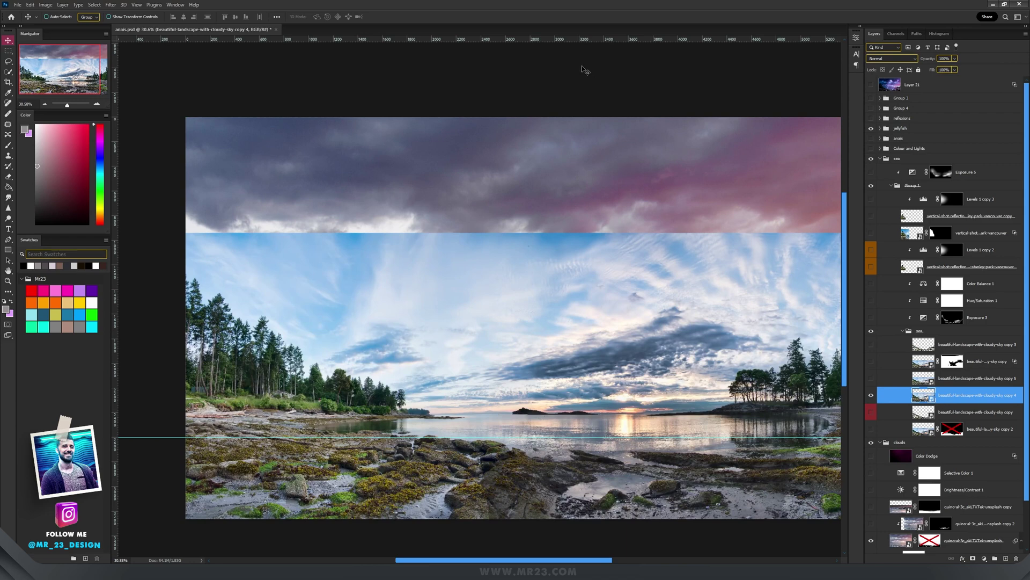
drag(587, 39, 563, 414)
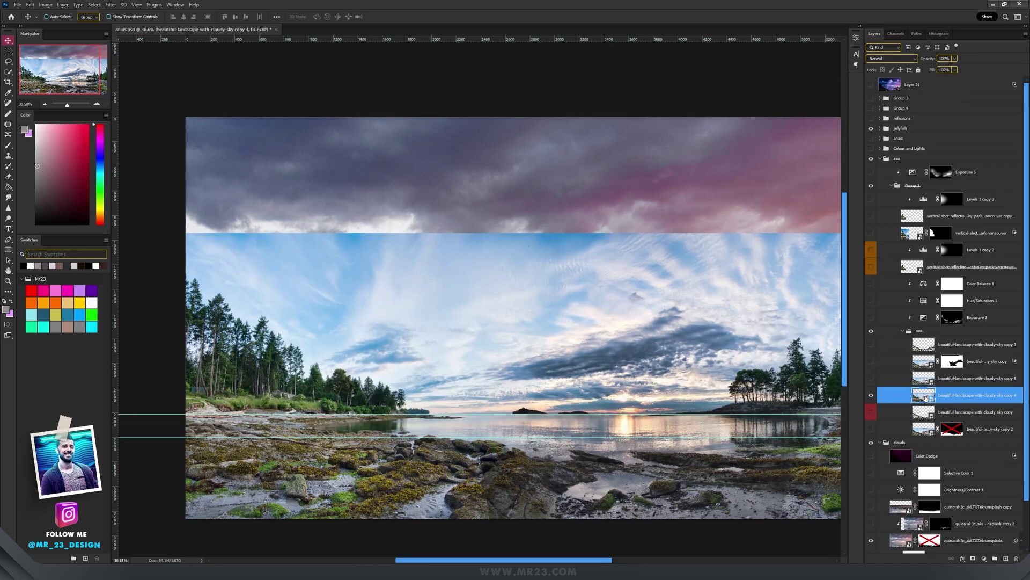
- Free-transform the forest-shore landscape, lowering its top edge to squash it vertically
key(ctrl+t)
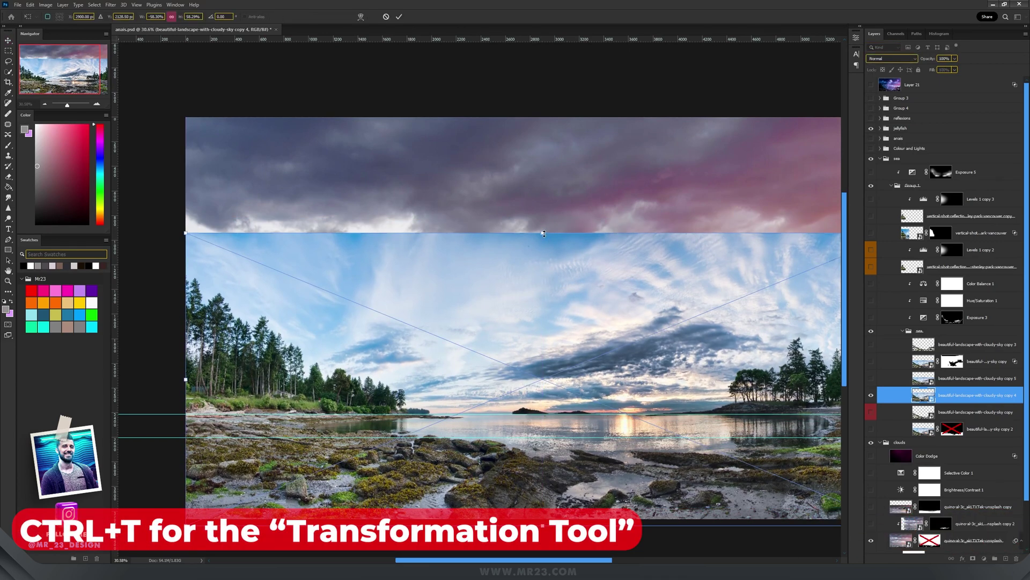
drag(544, 234, 546, 299)
key(Return)
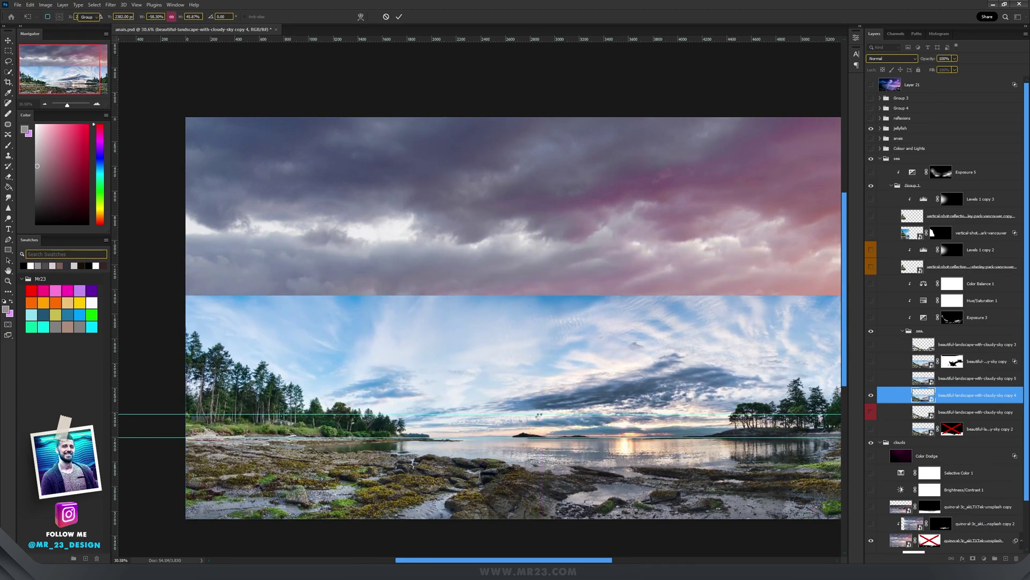
scroll(535, 455, up, 4)
scroll(535, 455, up, 1)
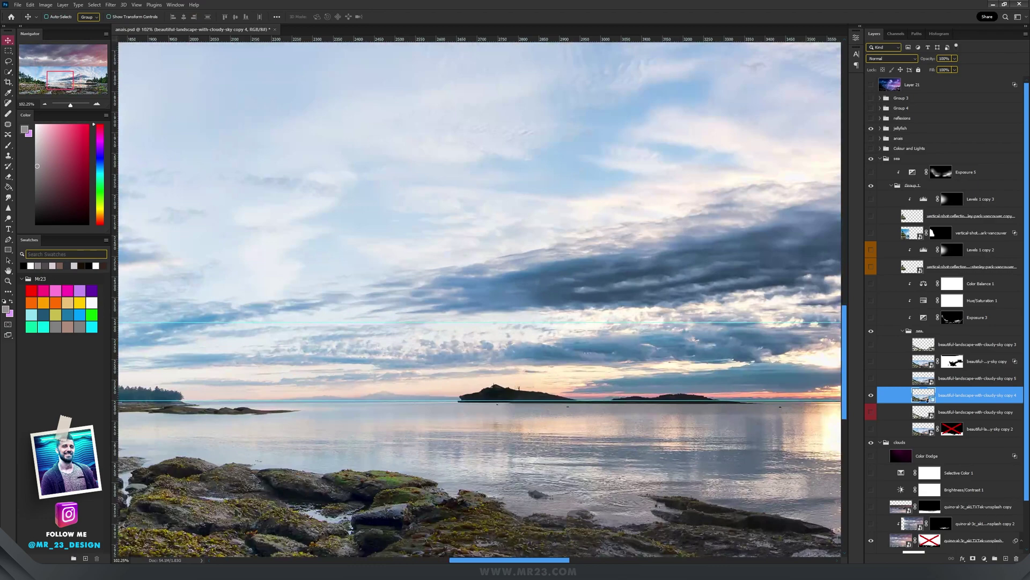
- Toggle the landscape layer's visibility to compare it with the sea, then view the sunset shore
click(870, 396)
click(871, 395)
click(871, 396)
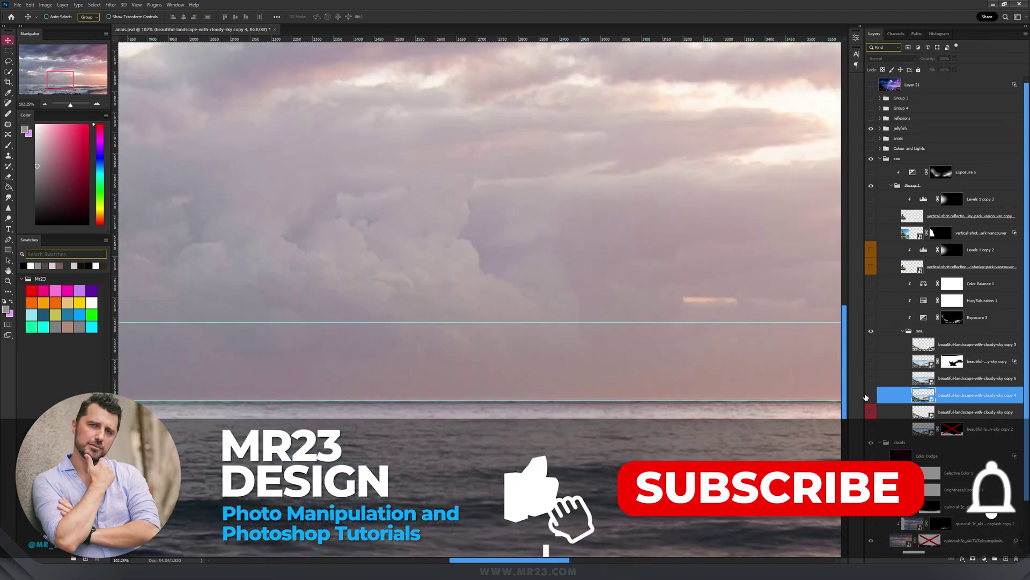
click(870, 396)
scroll(586, 344, down, 3)
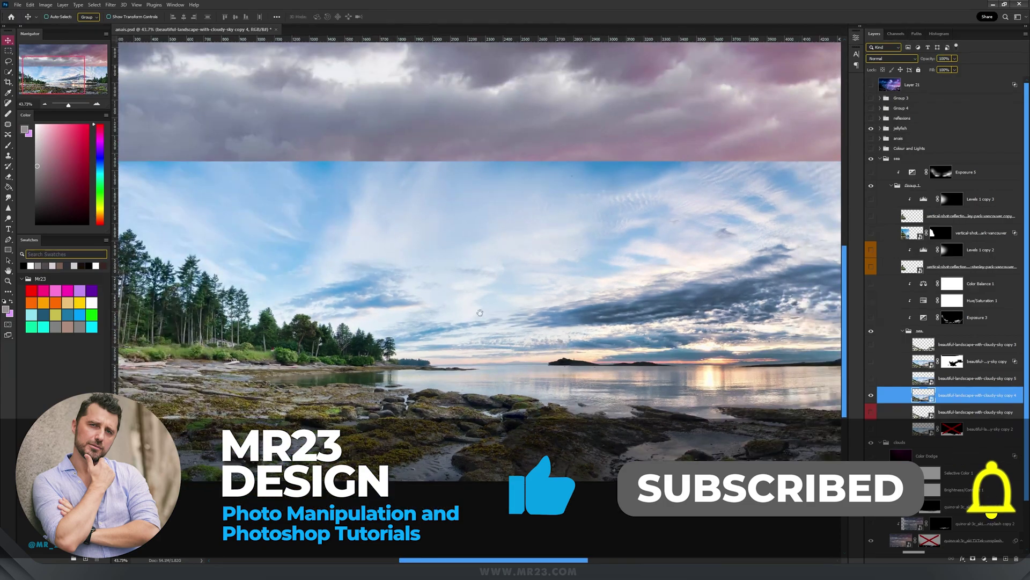
drag(480, 313, 589, 362)
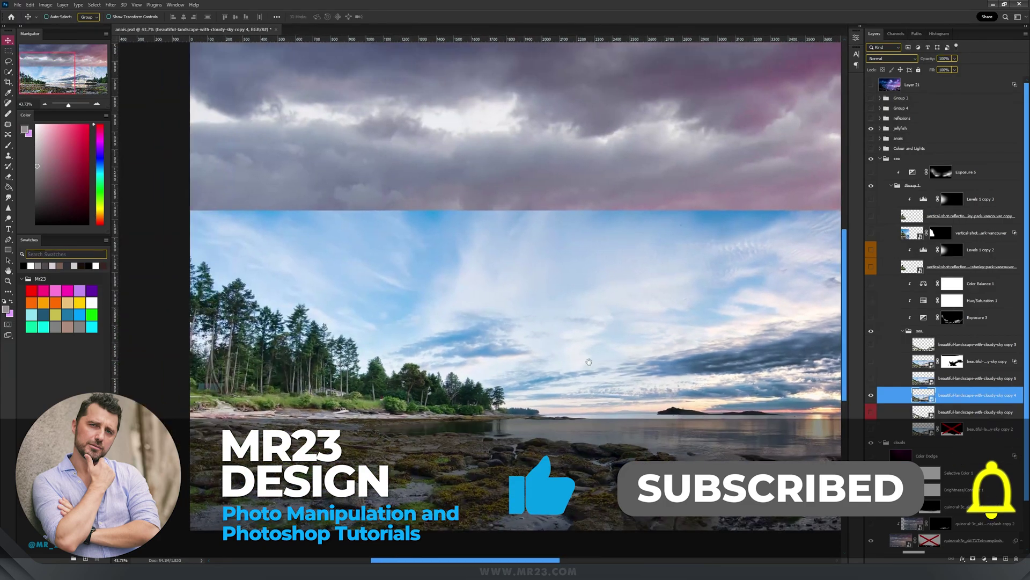
scroll(565, 304, right, 10)
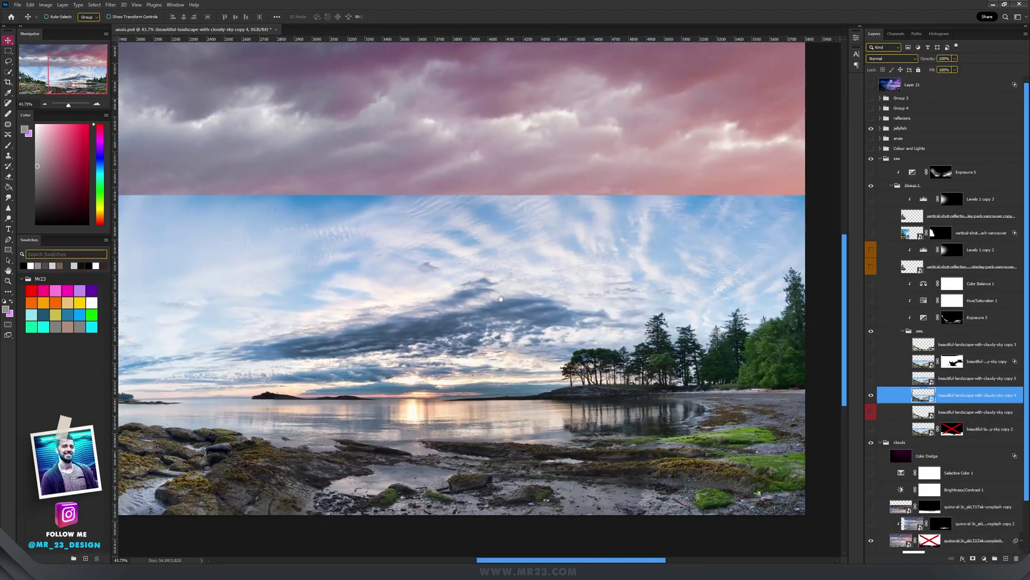
scroll(757, 335, up, 7)
scroll(757, 334, down, 7)
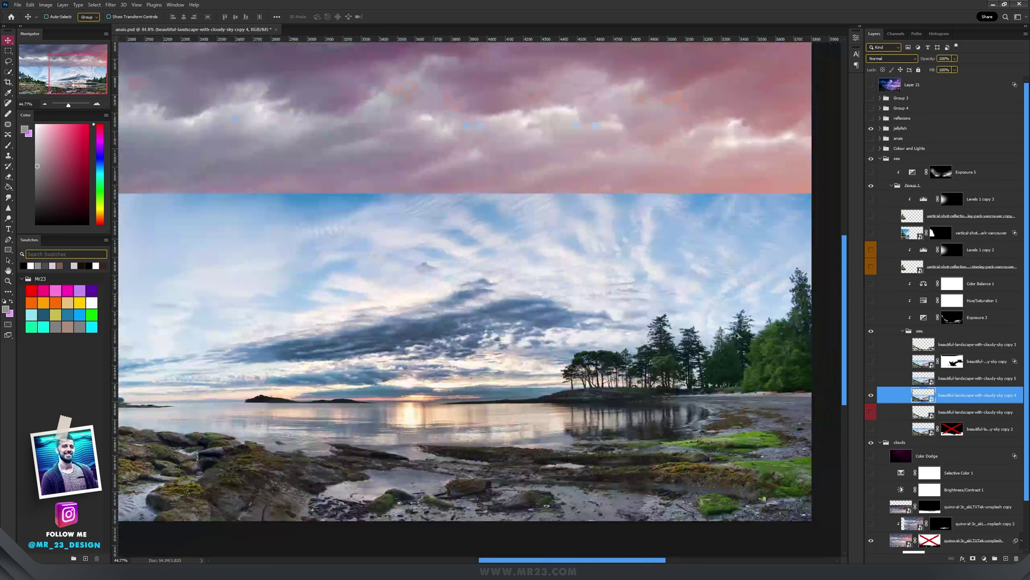
drag(458, 287, 650, 316)
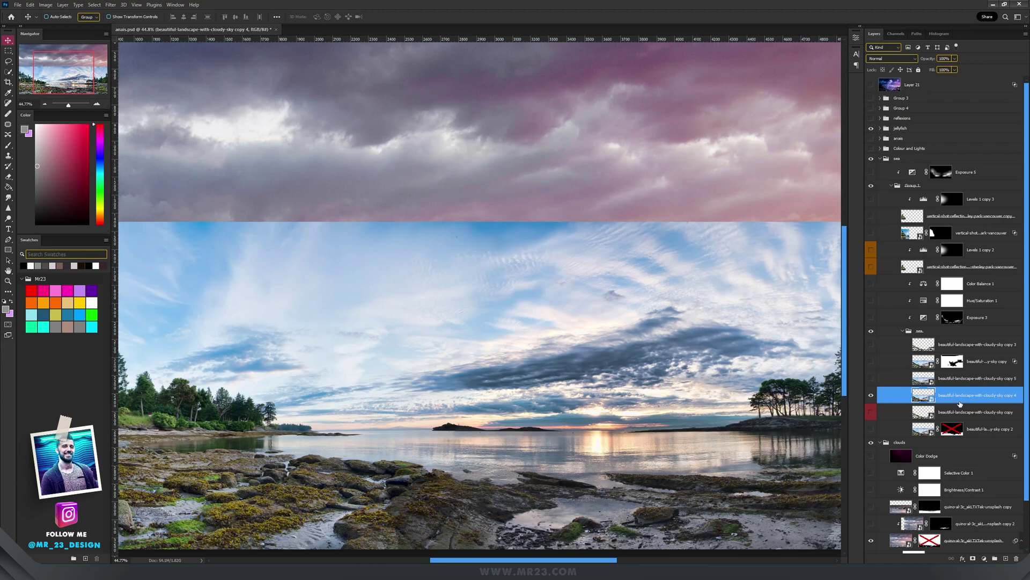
- Duplicate landscape copy 4 into a hidden copy 6, then reselect copy 4
drag(960, 404, 962, 403)
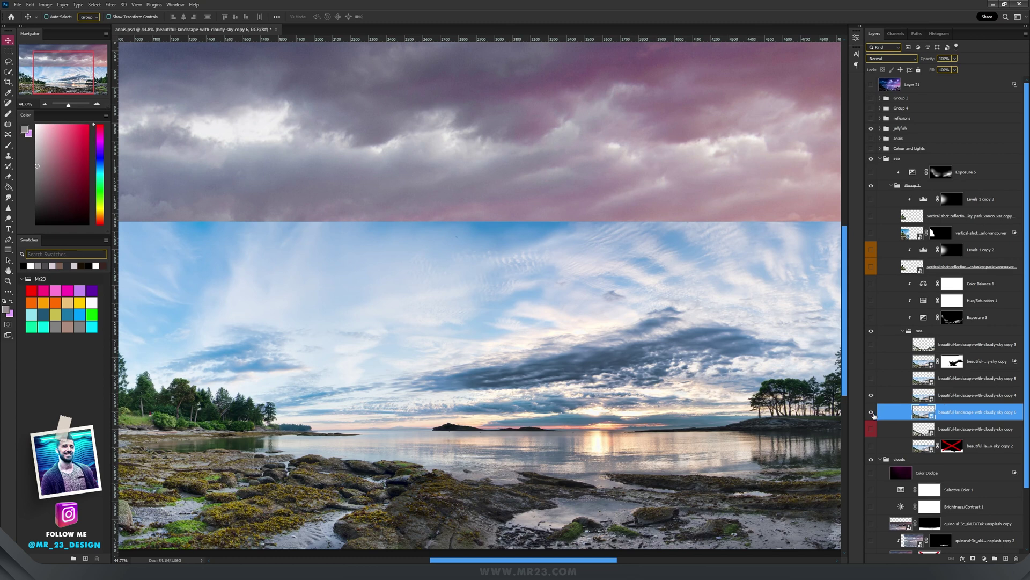
click(872, 412)
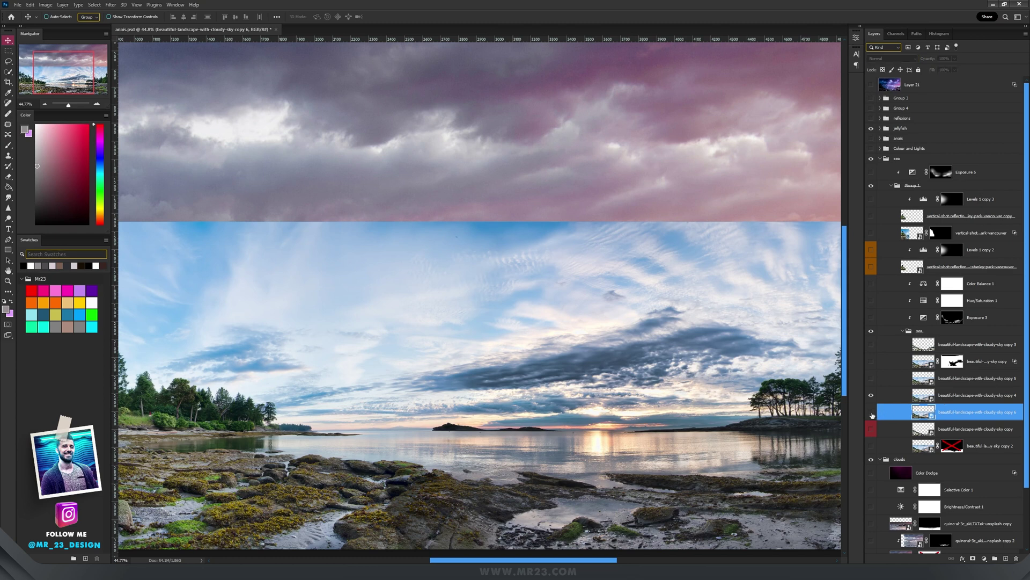
click(976, 396)
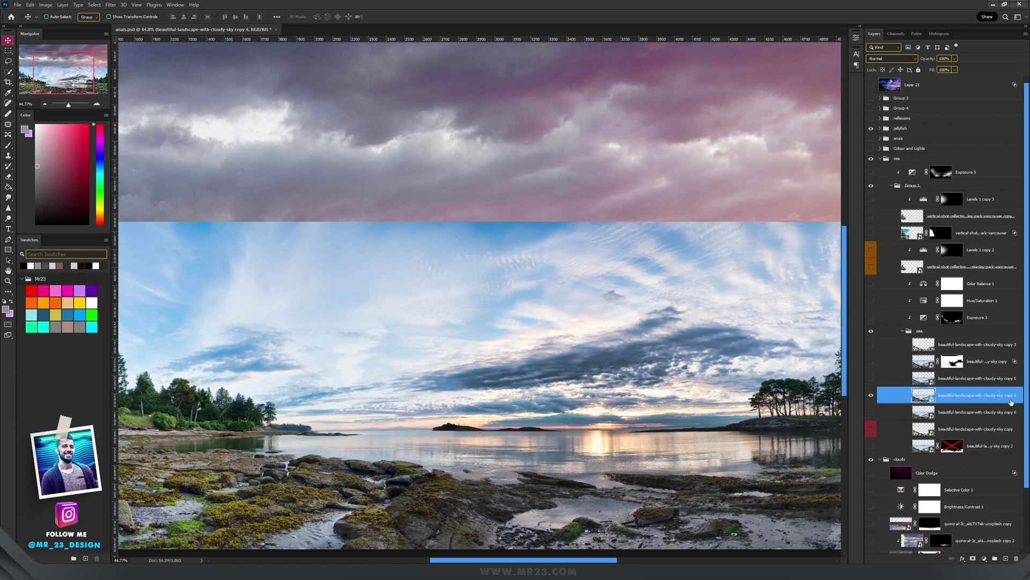
- Set the landscape's Blend If to Blue and split the Current Layer white slider to fade out its sky
double_click(1011, 403)
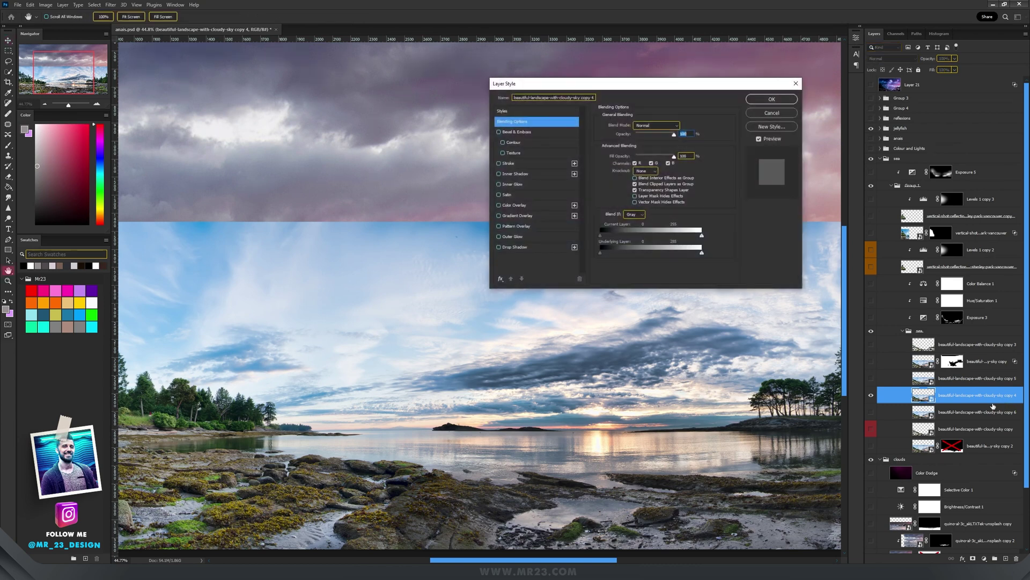
click(633, 214)
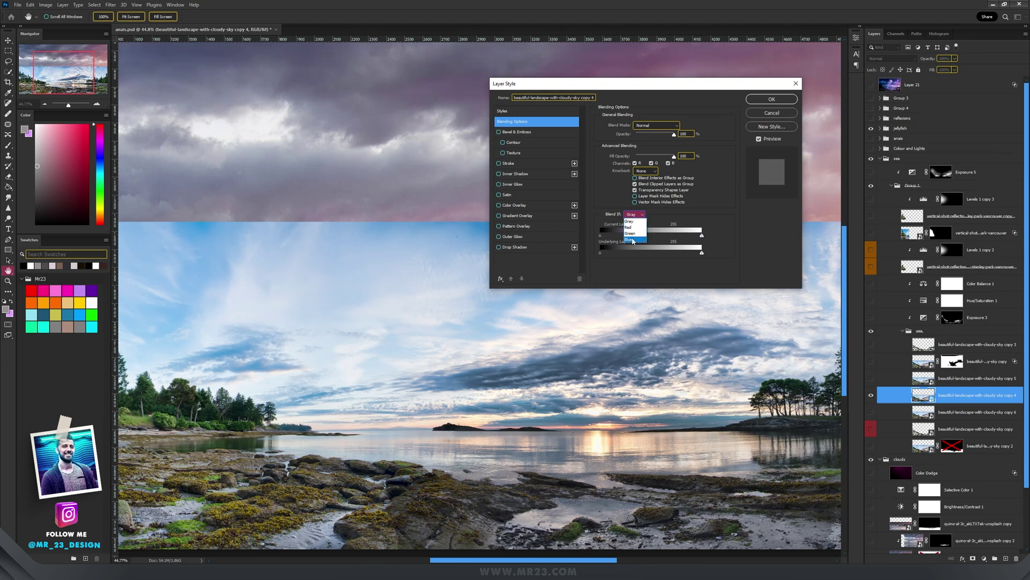
click(632, 240)
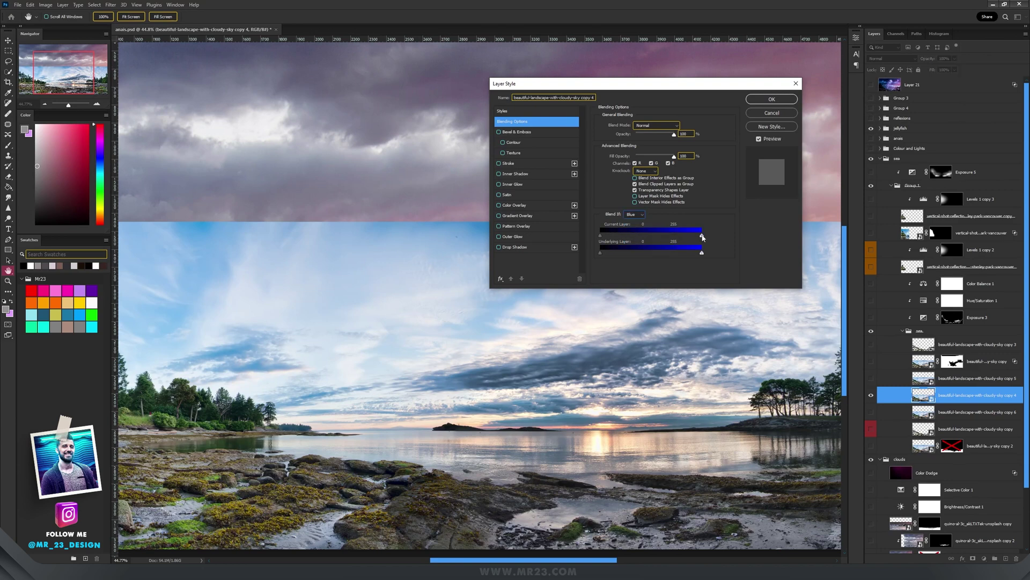
drag(701, 237, 629, 240)
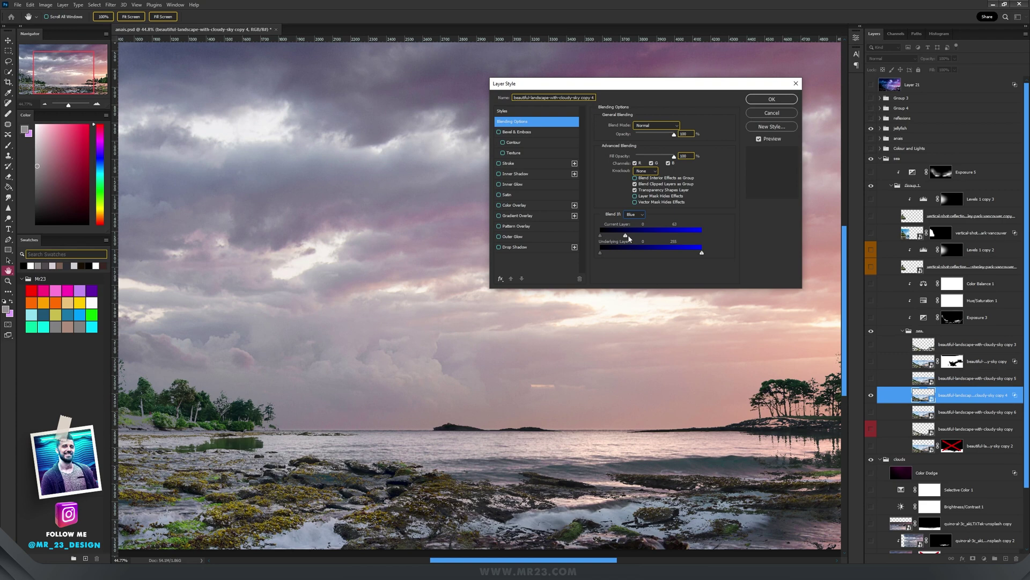
drag(741, 357, 561, 370)
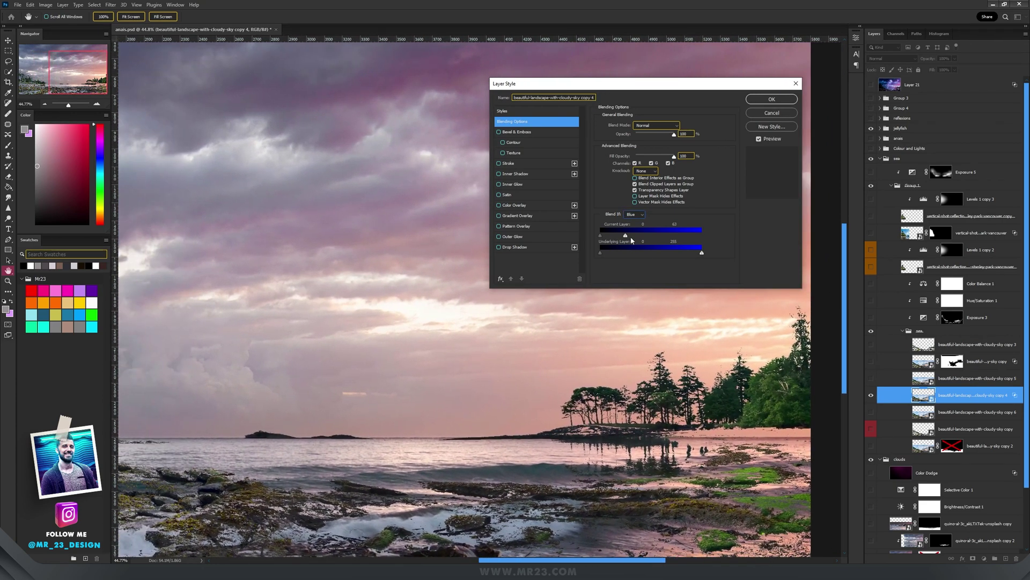
key(alt)
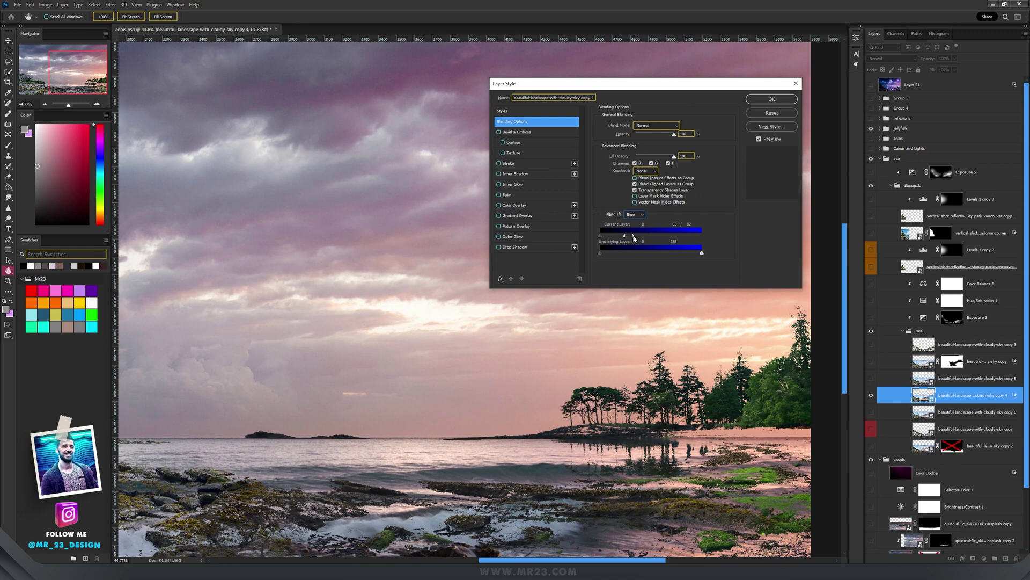
drag(634, 238, 637, 237)
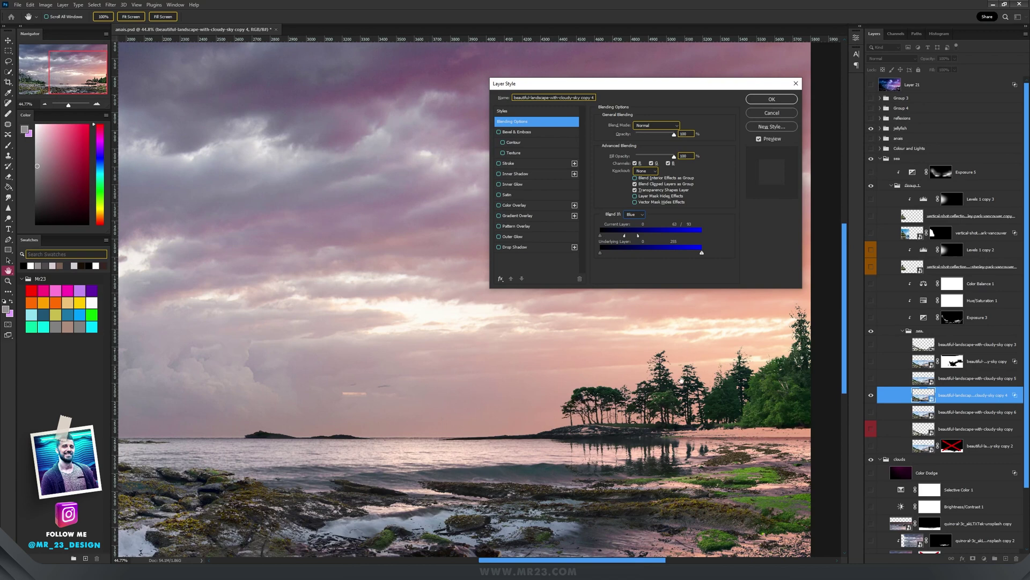
drag(476, 412, 690, 394)
drag(600, 360, 489, 344)
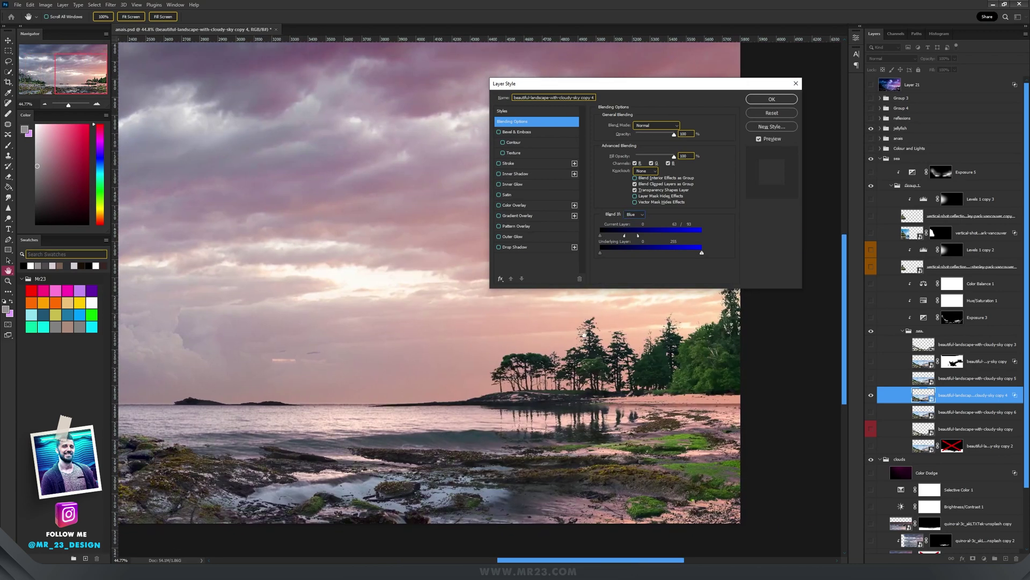
drag(584, 334, 531, 376)
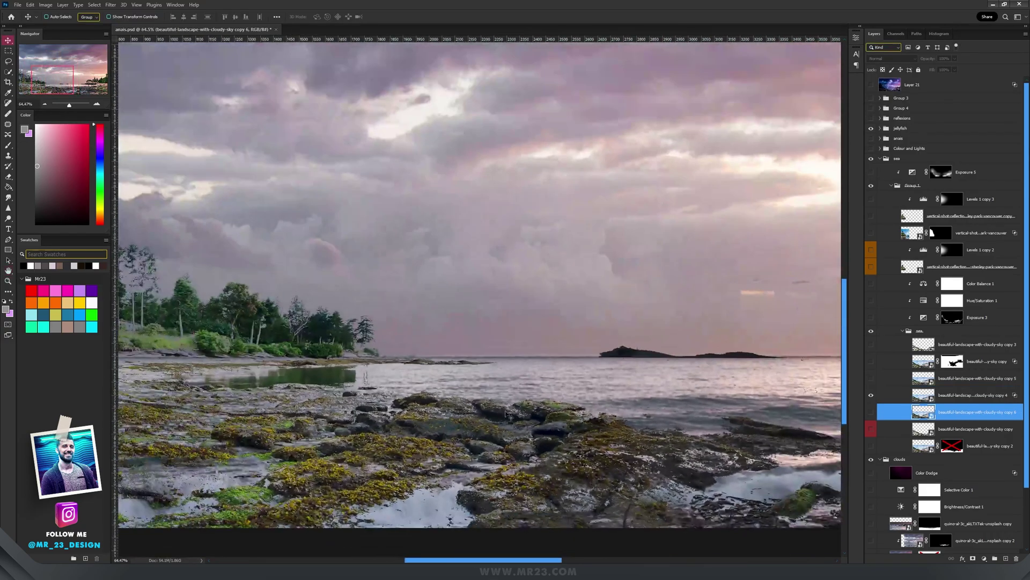
- Pan and zoom across the rocky foreground and left shoreline trees to inspect the blend
drag(506, 413, 495, 318)
scroll(411, 343, up, 5)
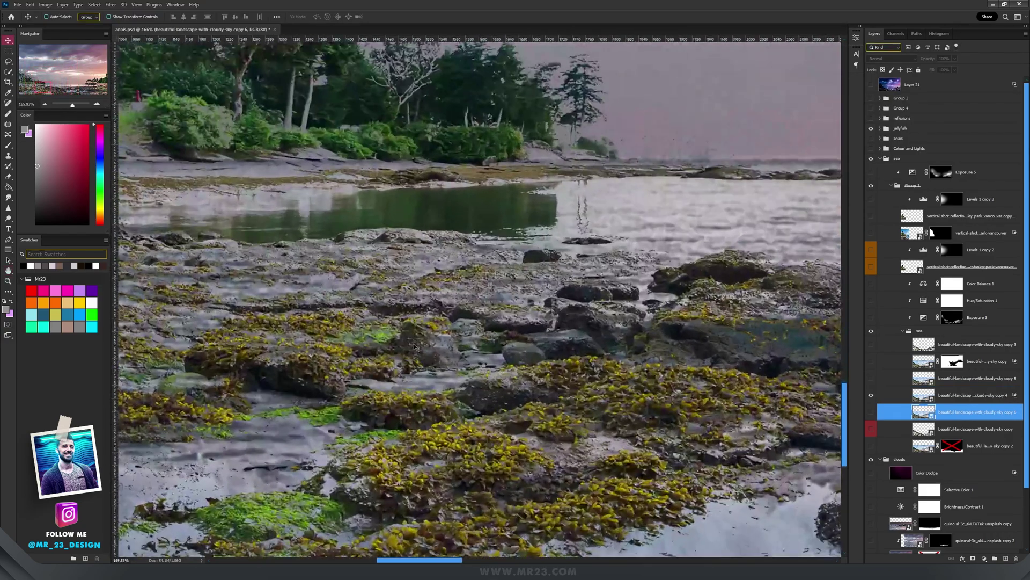
drag(398, 340, 664, 330)
drag(382, 344, 676, 352)
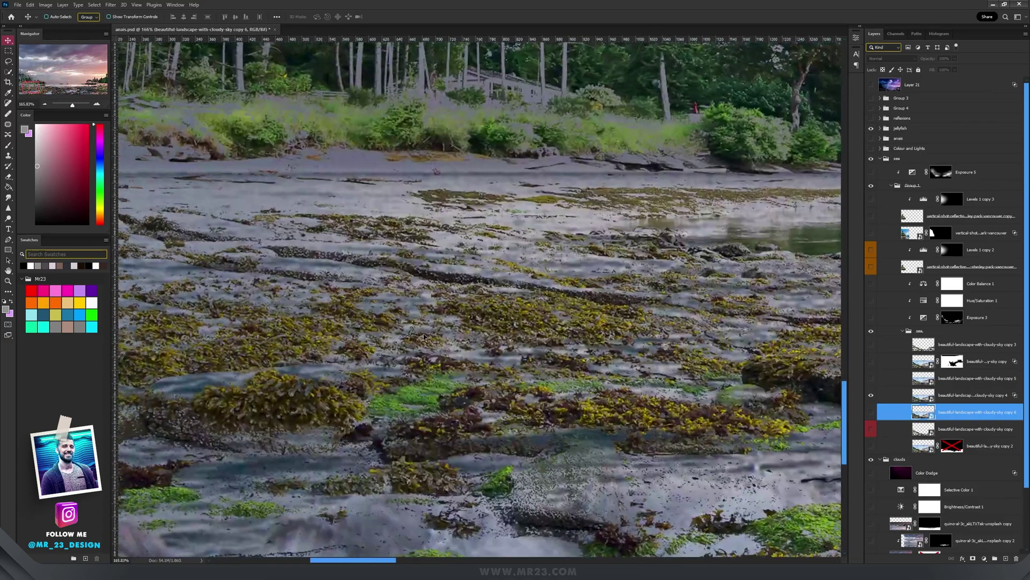
scroll(381, 335, down, 3)
drag(382, 324, 483, 391)
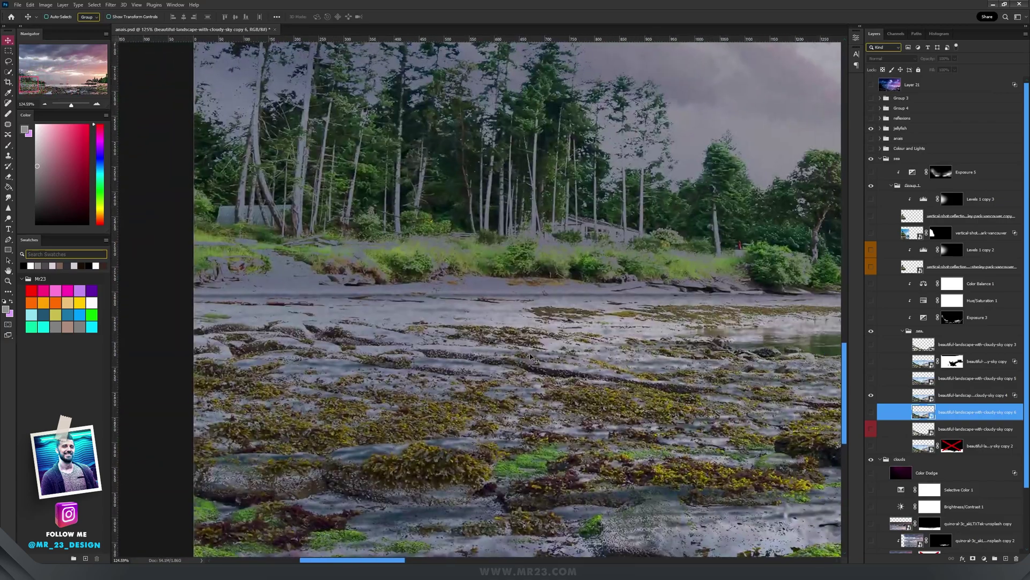
scroll(530, 357, up, 3)
scroll(530, 357, down, 3)
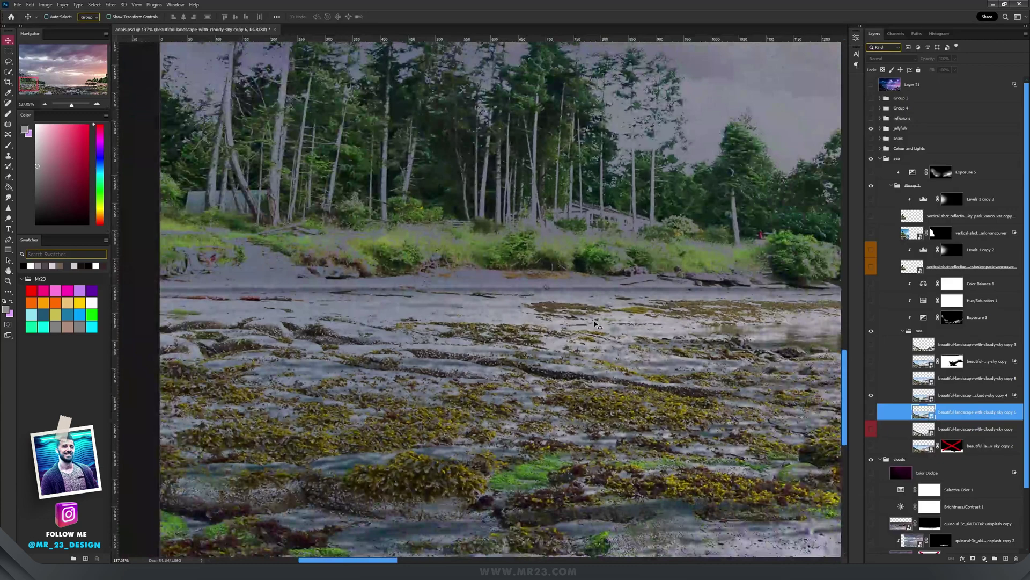
drag(692, 369, 567, 367)
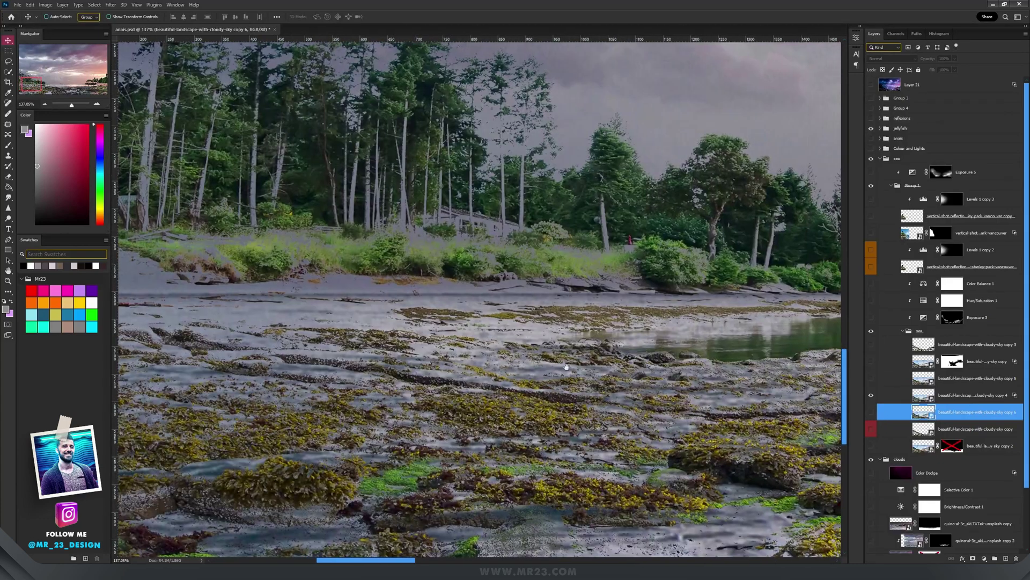
- Show landscape copy 6 and give it a black hide-all layer mask
click(871, 412)
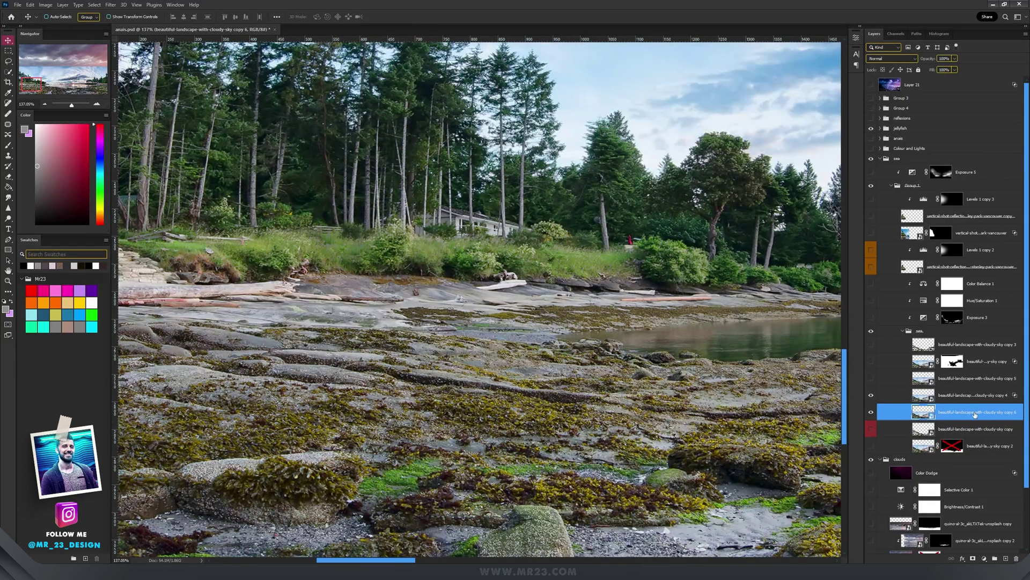
drag(663, 347, 429, 355)
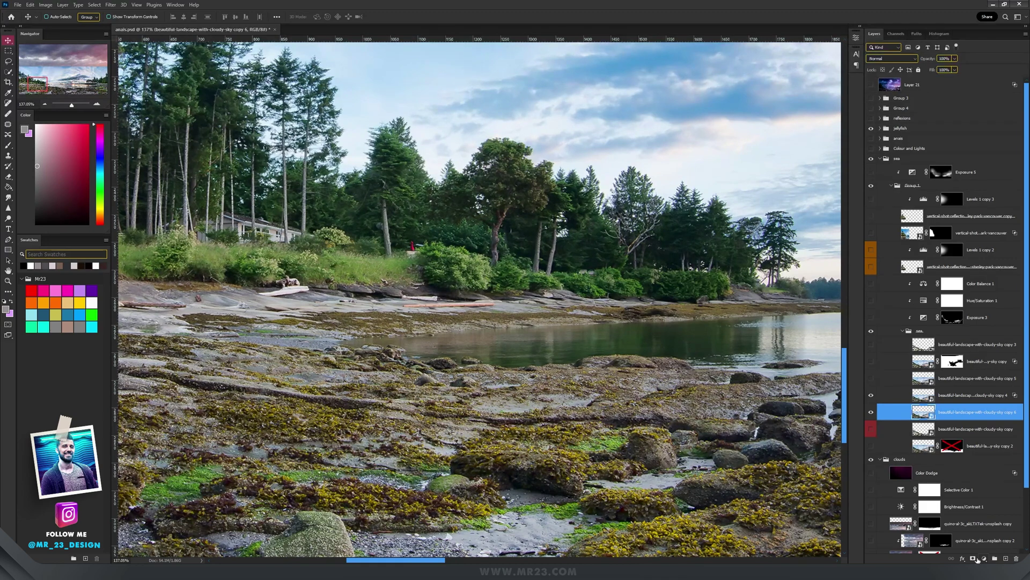
alt+click(972, 558)
scroll(579, 383, down, 3)
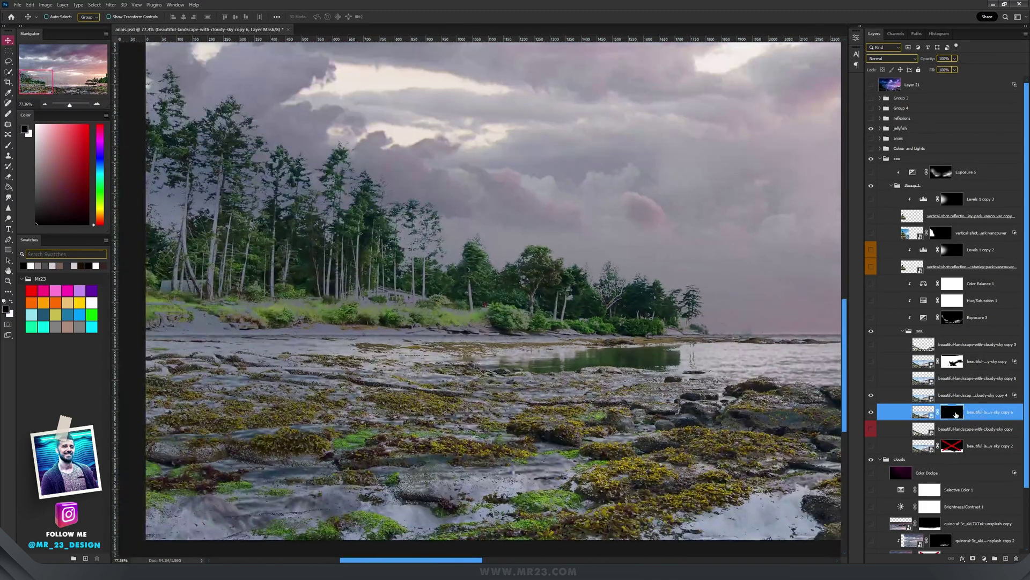
- Brush white on copy 6's mask to reveal foreground rocks, granite, driftwood log and pond-side rocks
key(b)
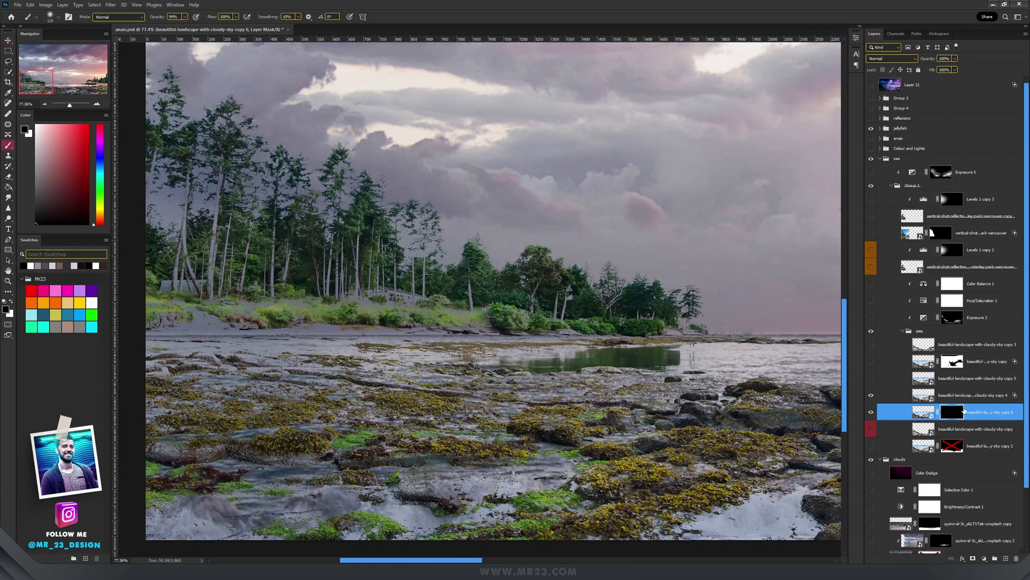
key(x)
drag(183, 510, 411, 515)
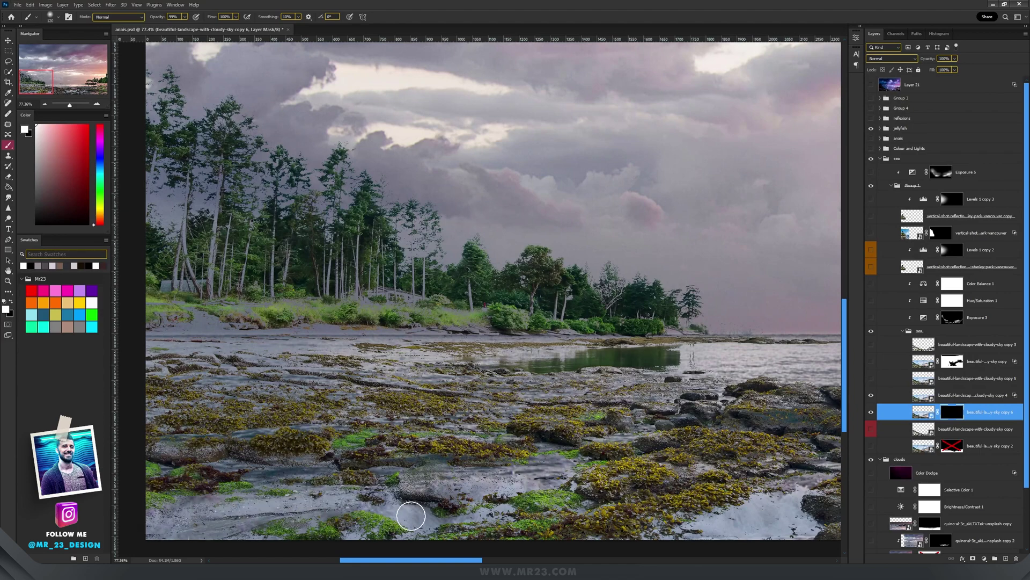
scroll(290, 335, up, 3)
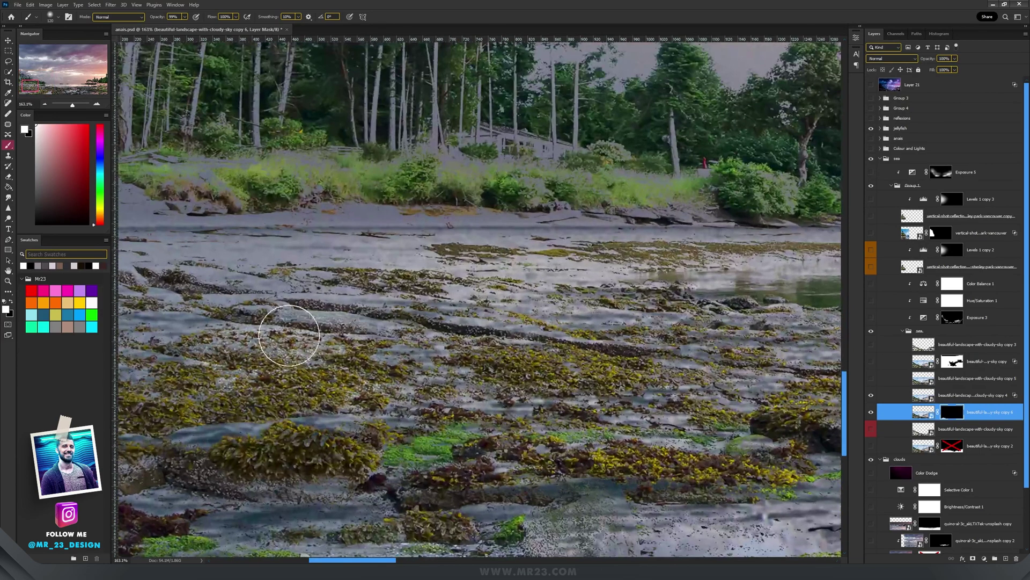
mouse_move(204, 435)
mouse_down()
mouse_move(327, 442)
mouse_move(126, 536)
mouse_move(234, 506)
mouse_move(380, 503)
mouse_move(227, 446)
mouse_move(360, 388)
mouse_move(333, 301)
mouse_move(421, 220)
mouse_move(307, 188)
mouse_move(433, 320)
mouse_up()
mouse_move(370, 320)
mouse_down()
mouse_move(107, 347)
mouse_move(21, 397)
mouse_move(150, 448)
mouse_move(419, 416)
mouse_move(634, 352)
mouse_move(155, 220)
mouse_up()
drag(577, 352, 330, 380)
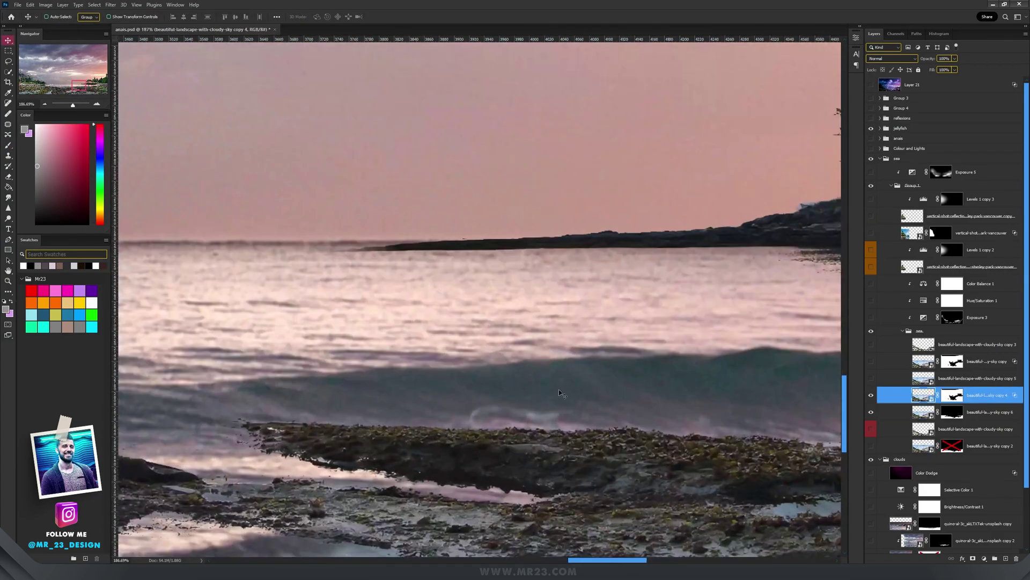
drag(392, 367, 553, 382)
scroll(552, 383, down, 5)
- Disable the layer mask to preview the cloudy sky
scroll(490, 383, up, 3)
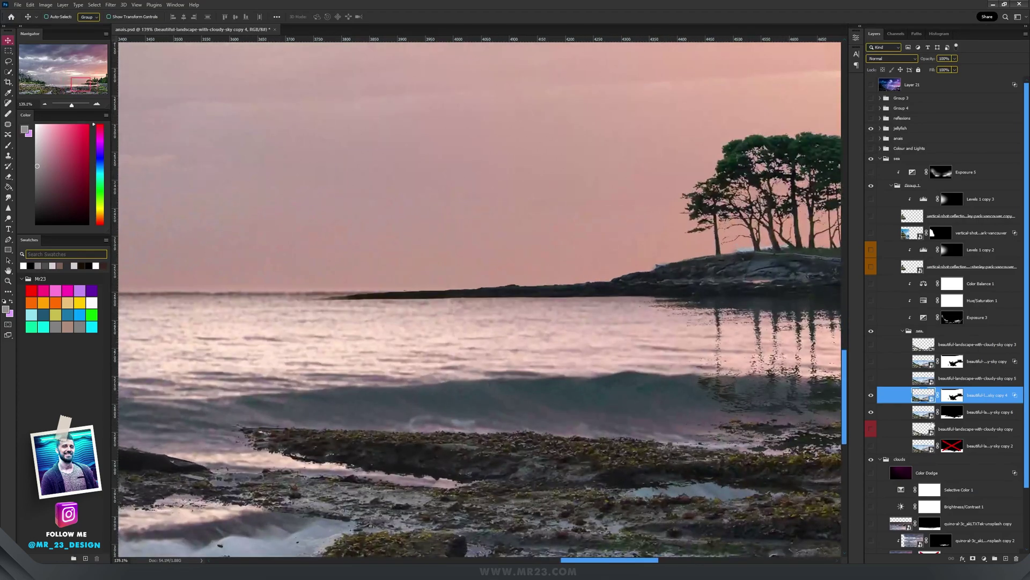
shift+click(953, 412)
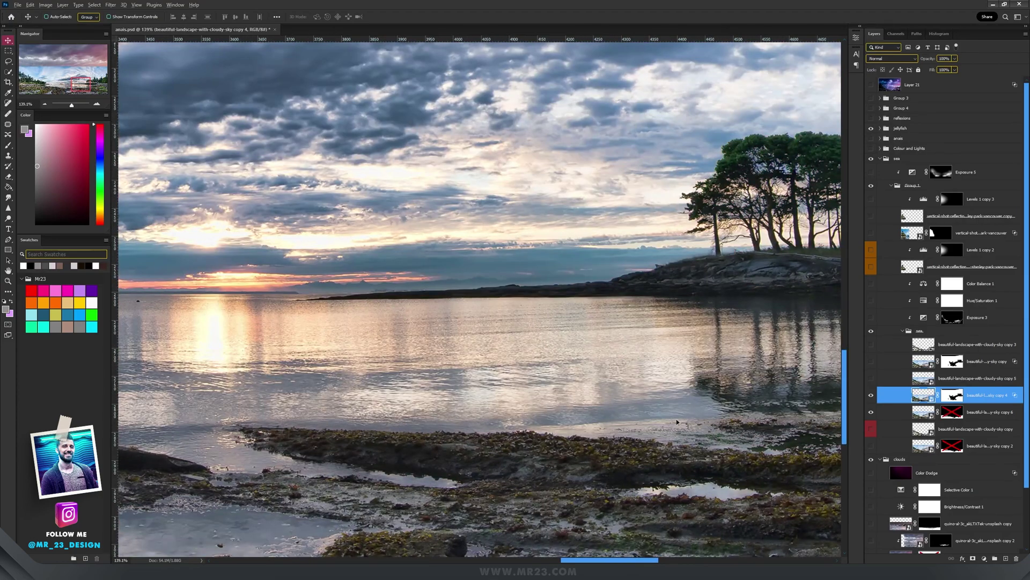
scroll(678, 423, up, 2)
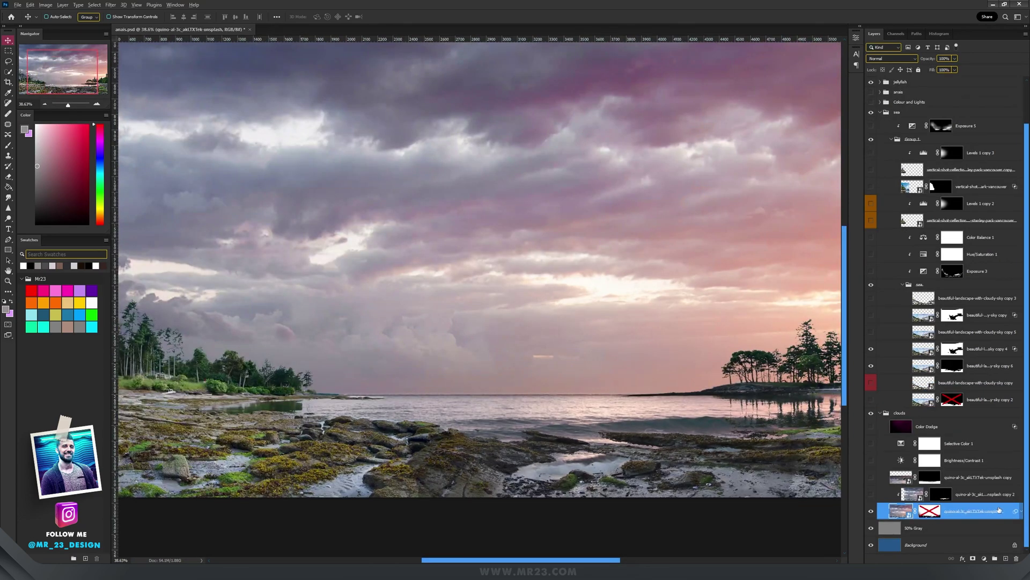
- Duplicate the cloud photo layer, clip the copy to the layer below, and shift it sideways
key(alt)
drag(1001, 508, 944, 486)
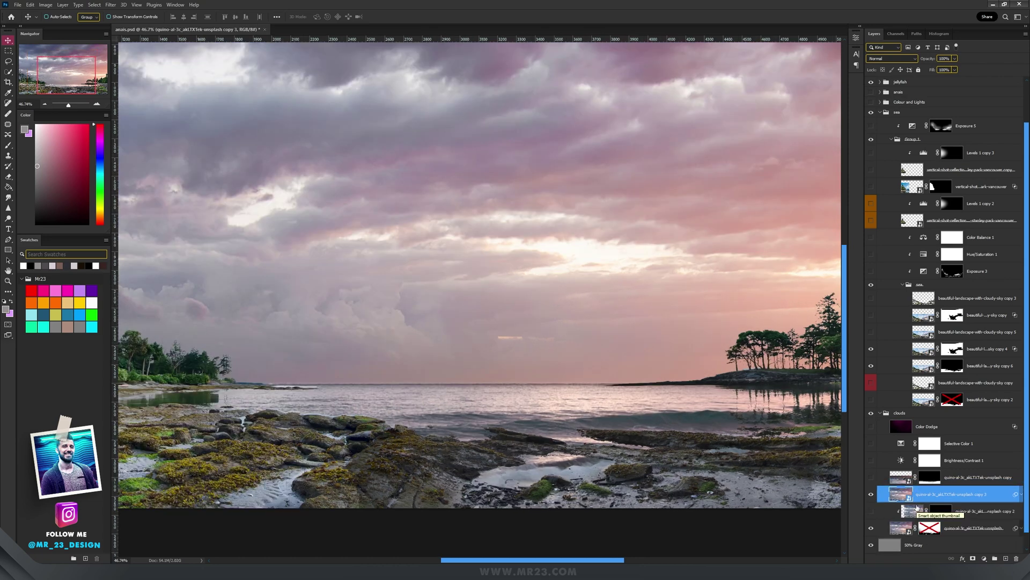
alt+click(929, 500)
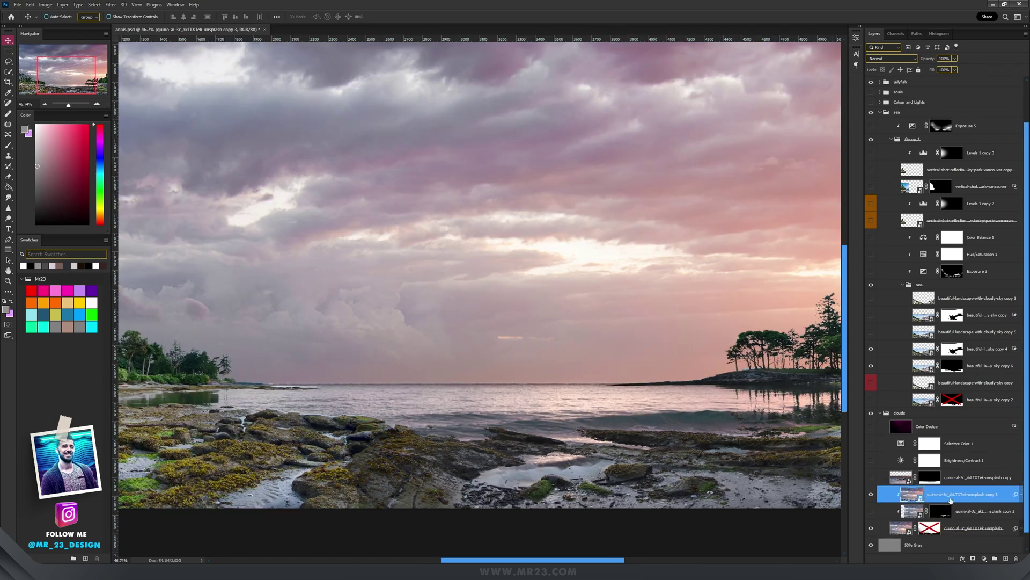
scroll(608, 388, down, 2)
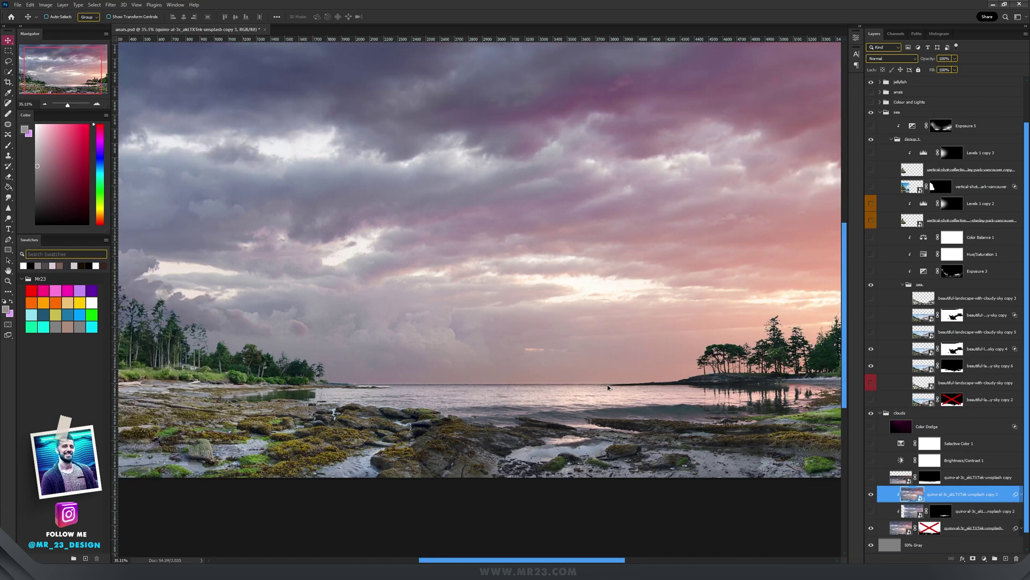
drag(615, 331, 685, 338)
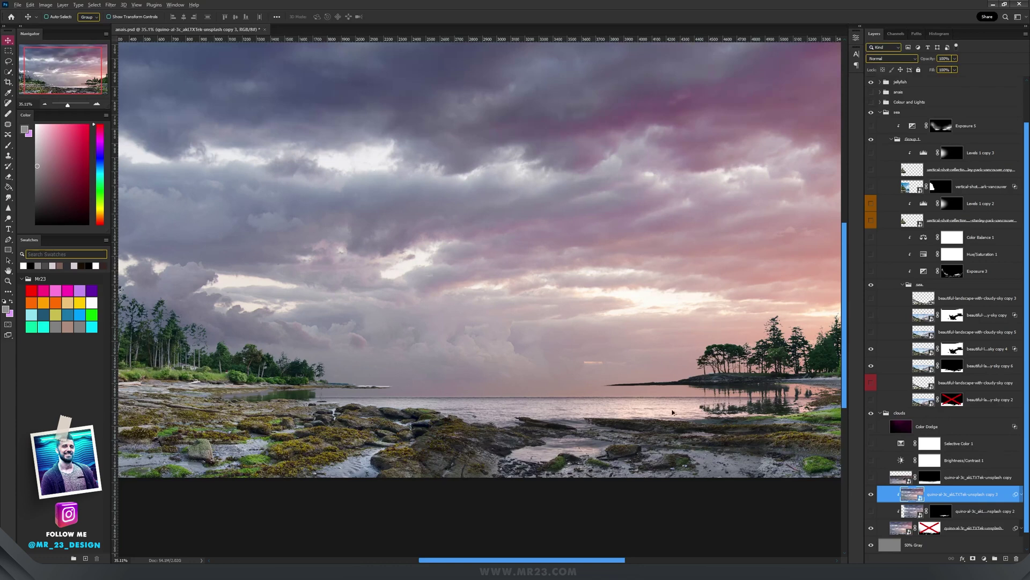
scroll(644, 414, up, 5)
- Add a black mask to the cloud copy and set a brush of about 107 with lower flow
scroll(626, 418, down, 2)
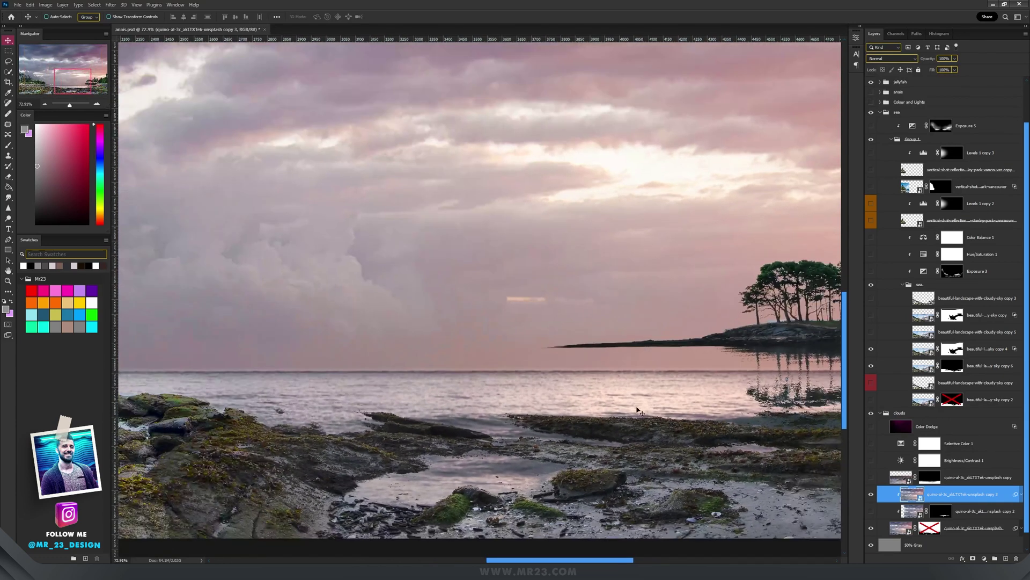
alt+click(973, 558)
key(b)
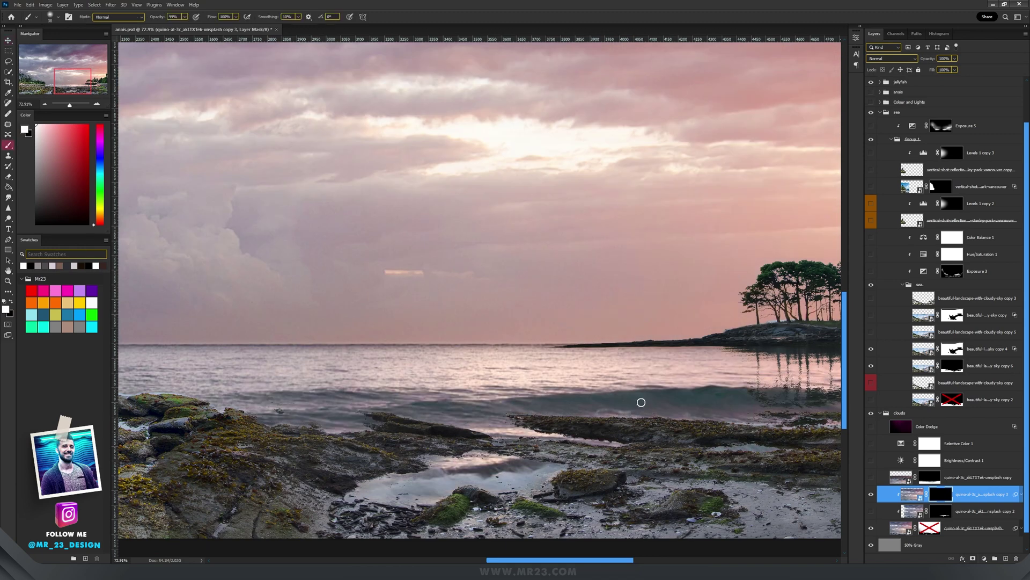
drag(597, 395, 617, 396)
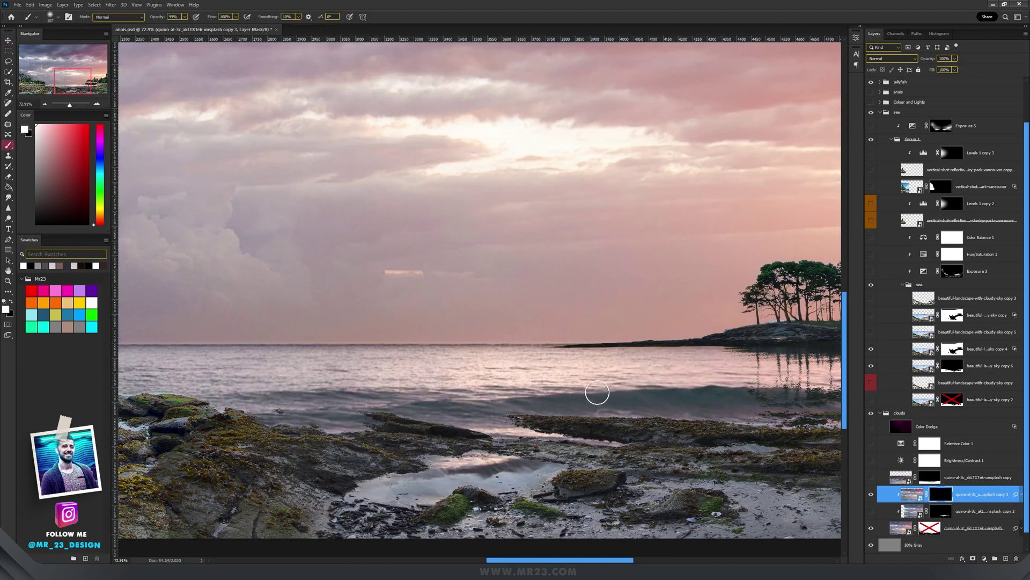
click(236, 16)
- Paint white on the mask to bring the clouds back along the waves near the horizon
mouse_move(639, 413)
mouse_down()
mouse_move(559, 391)
mouse_move(605, 395)
mouse_move(536, 392)
mouse_move(710, 391)
mouse_move(666, 404)
mouse_move(699, 396)
mouse_move(636, 395)
mouse_move(706, 396)
mouse_move(486, 395)
mouse_move(611, 405)
mouse_move(314, 398)
mouse_up()
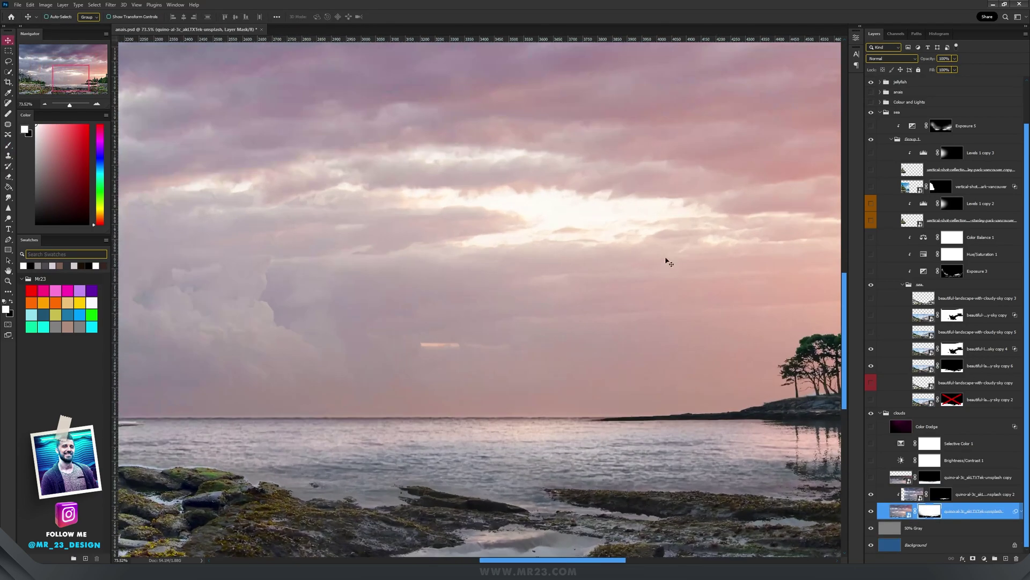
scroll(666, 262, down, 5)
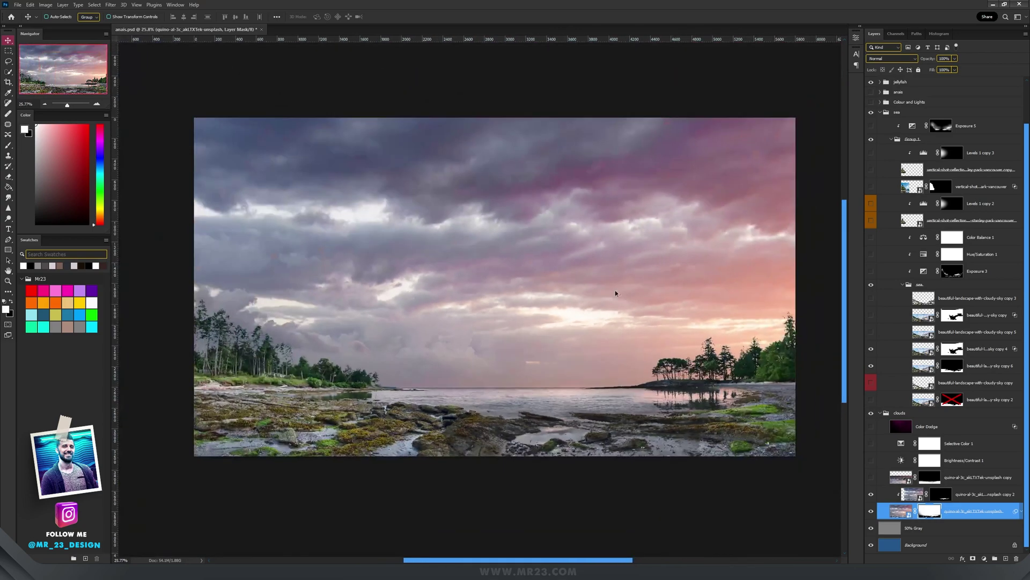
scroll(616, 293, up, 6)
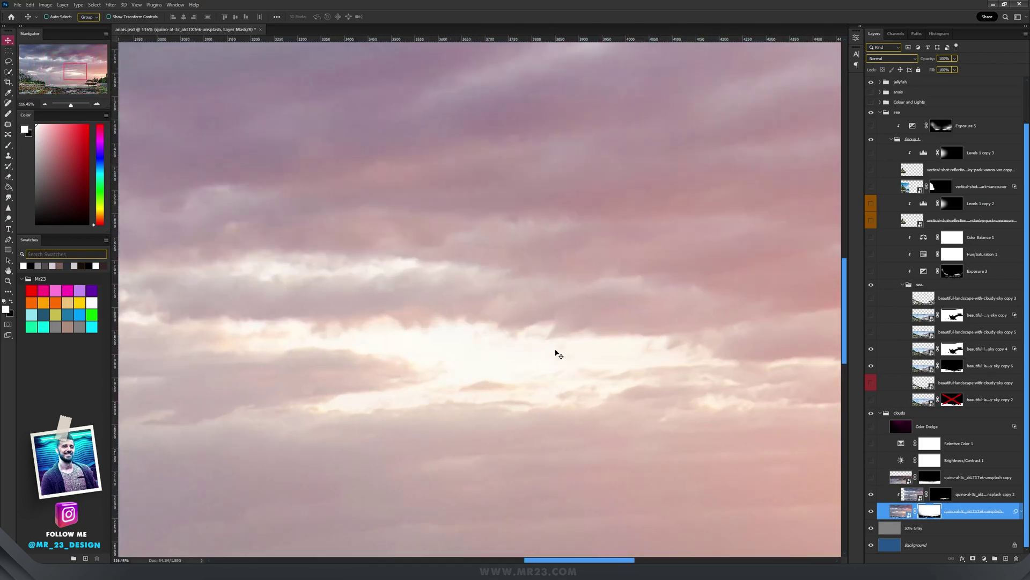
scroll(558, 354, down, 5)
scroll(543, 327, up, 3)
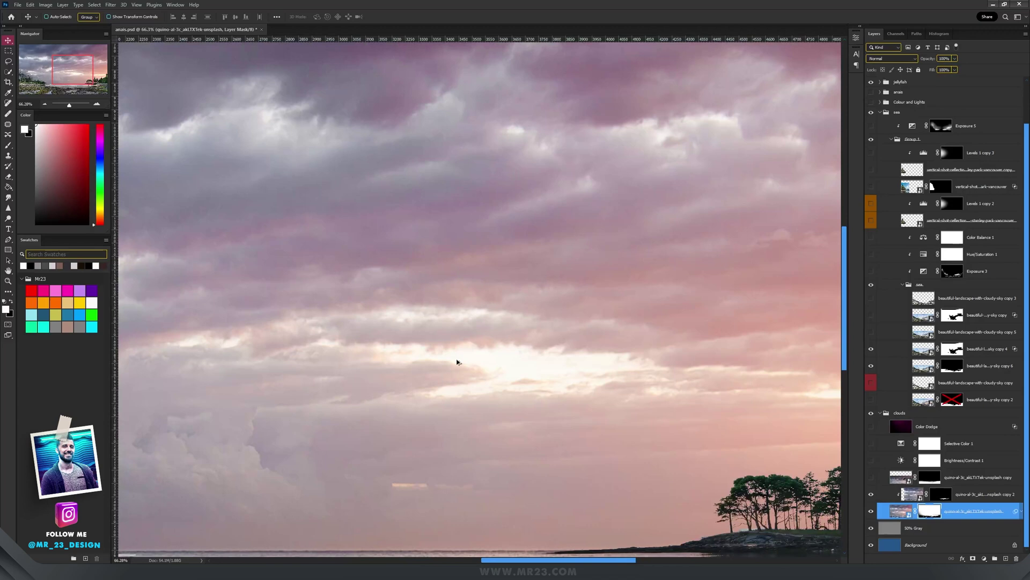
scroll(558, 332, down, 2)
scroll(554, 342, up, 2)
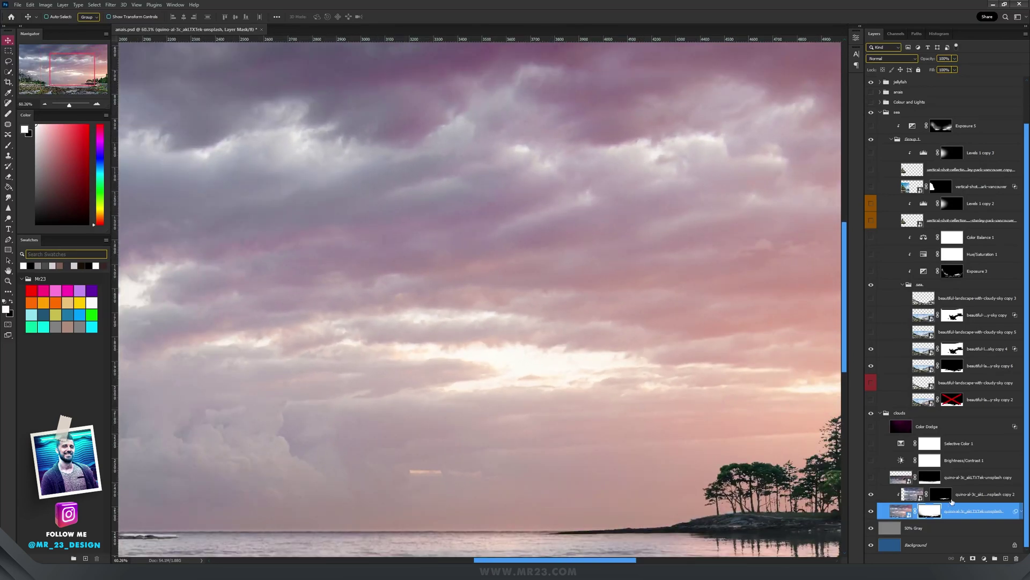
- Duplicate the cloud layer, flip it vertically, and move it down over the sea
key(ctrl+j)
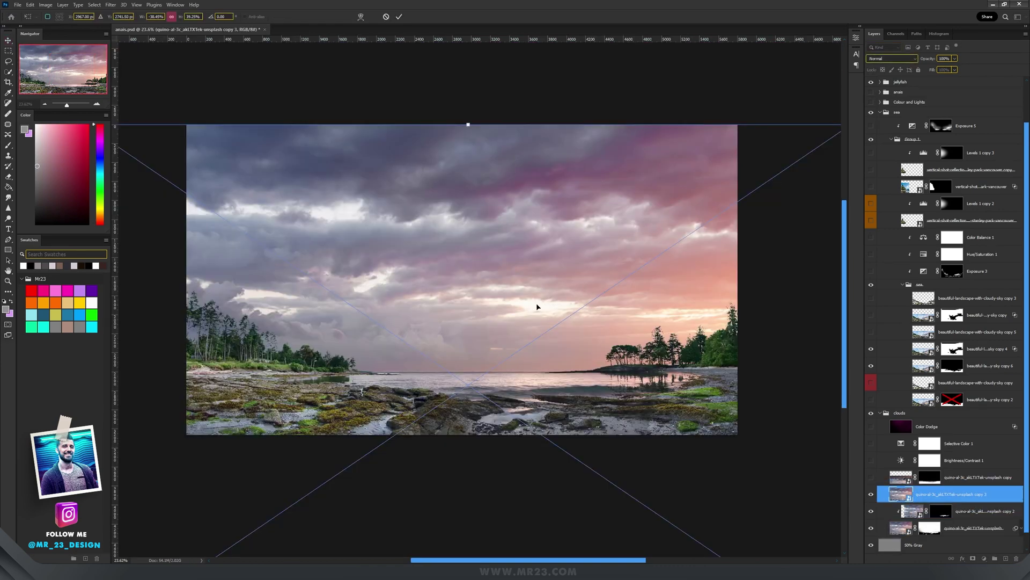
right_click(509, 264)
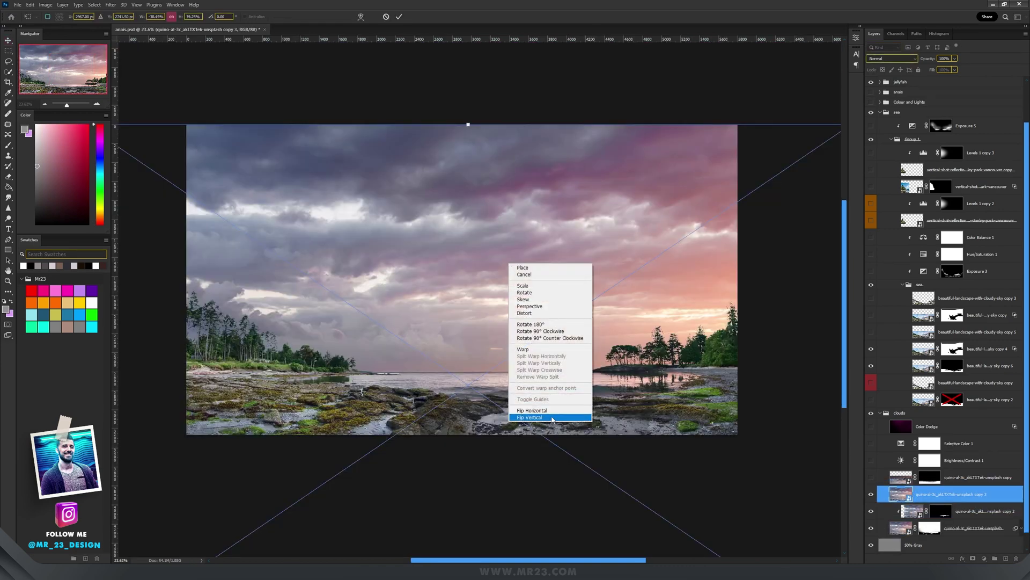
click(529, 417)
key(Return)
drag(555, 380, 551, 309)
scroll(591, 359, up, 3)
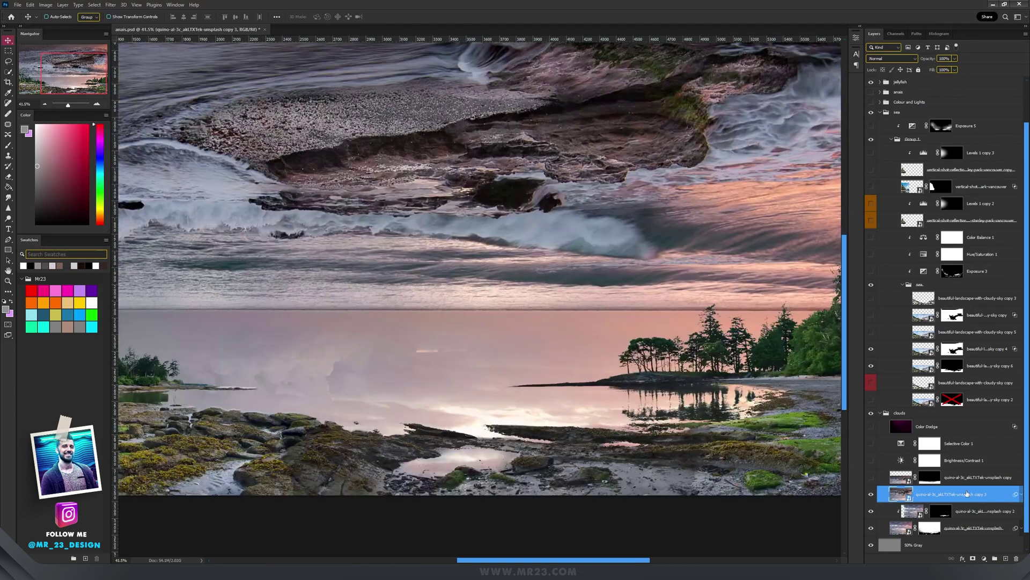
scroll(721, 465, down, 2)
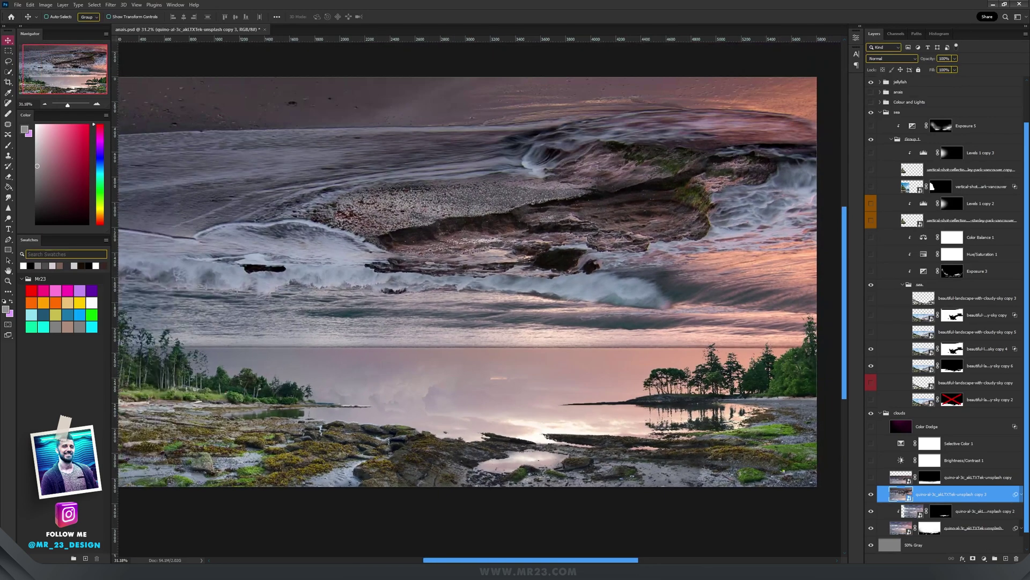
- Add a black mask to the flipped copy and paint the sky reflection into the water with a 229 brush
alt+click(974, 559)
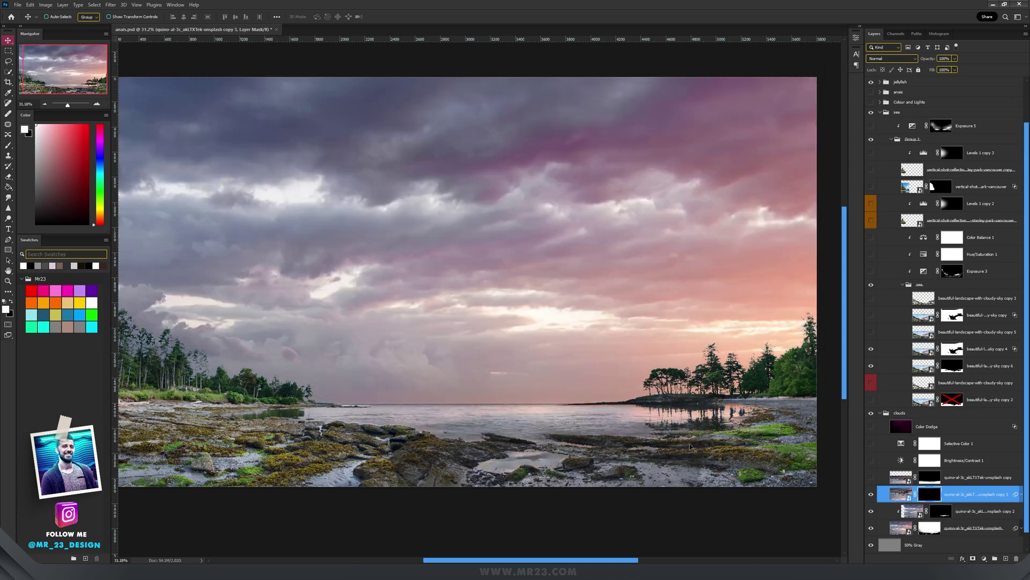
key(b)
alt+drag(566, 432, 597, 428)
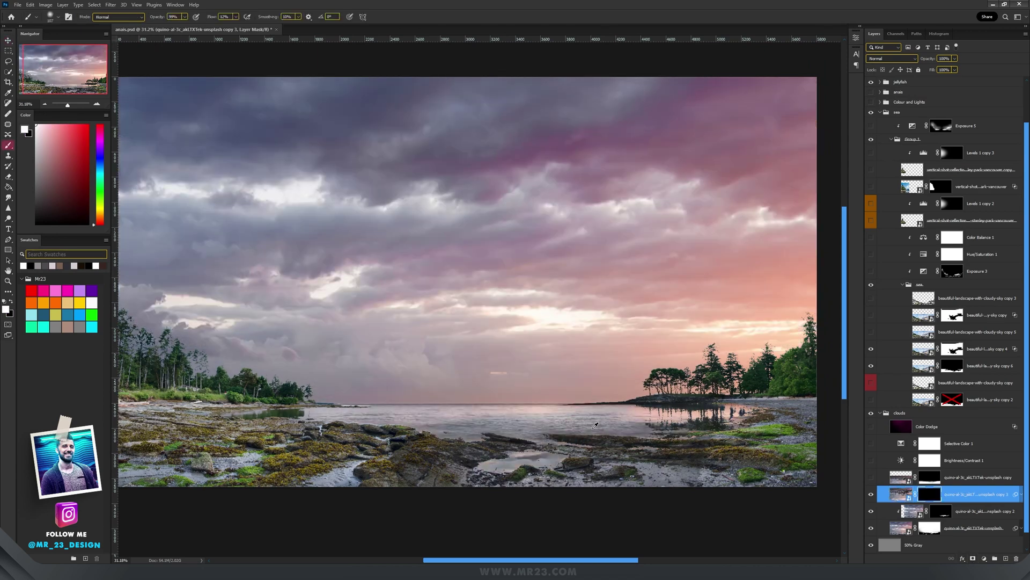
mouse_move(686, 428)
mouse_down()
mouse_move(409, 425)
mouse_move(713, 424)
mouse_move(294, 417)
mouse_move(496, 425)
mouse_up()
drag(530, 458, 494, 461)
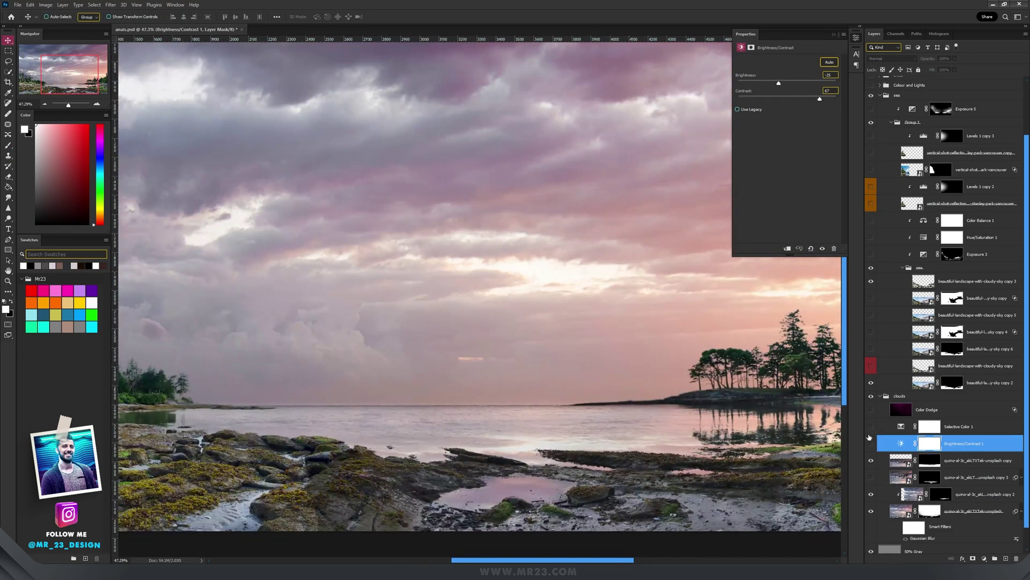
- Turn on Brightness/Contrast 1 and review its settings and the Selective Color 1 settings
click(871, 443)
click(902, 444)
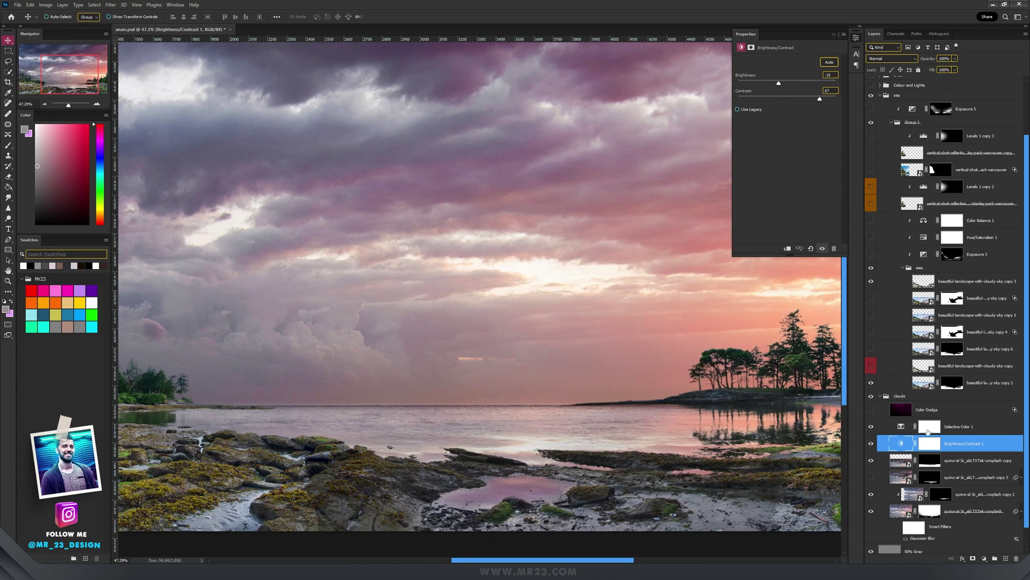
click(901, 426)
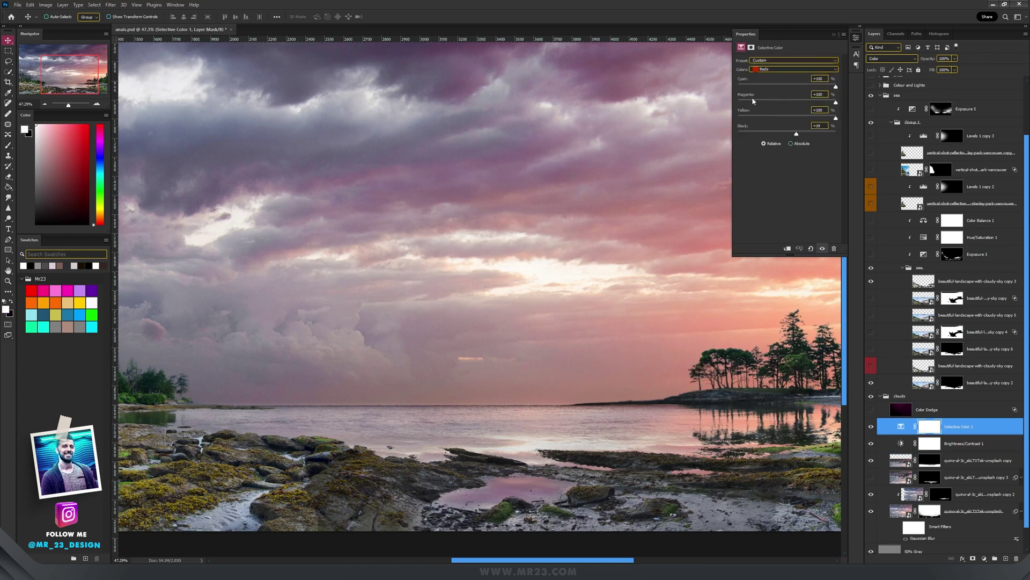
click(790, 70)
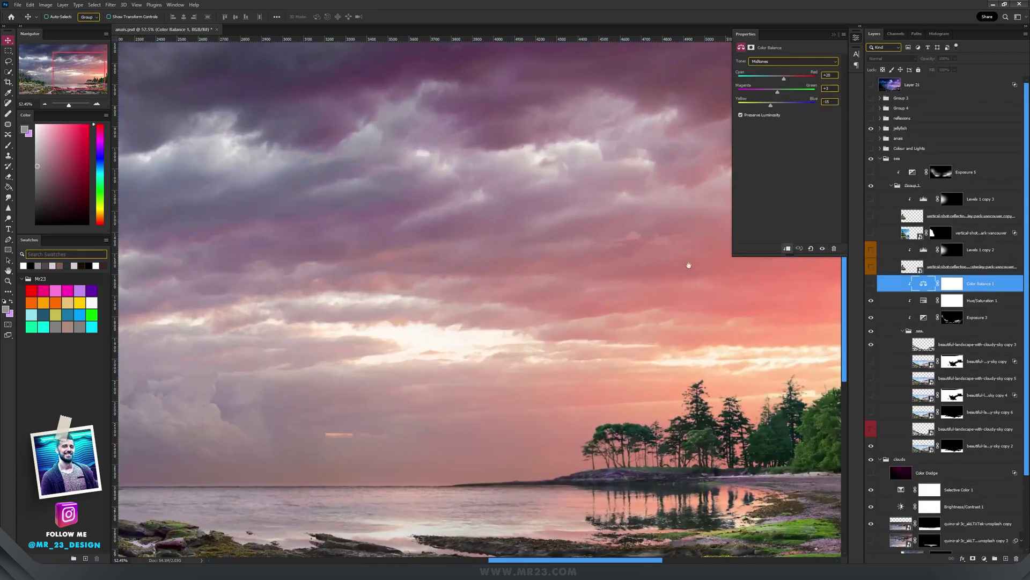
- Show Color Balance 1 (Midtones +20 red, +3 green, -15 blue) and inspect the sky and shore
drag(689, 265, 645, 337)
scroll(645, 337, down, 2)
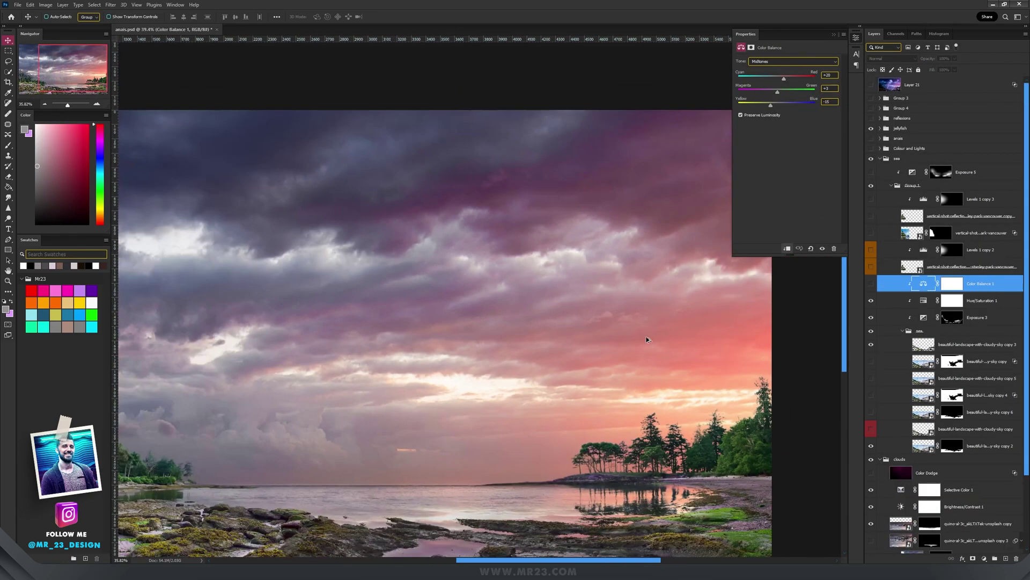
click(871, 285)
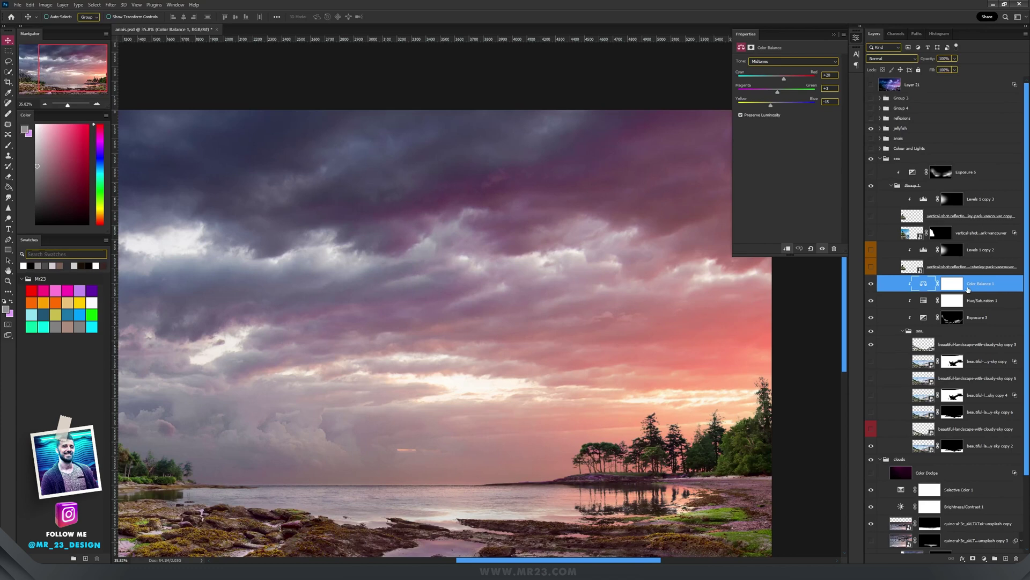
drag(383, 406, 572, 374)
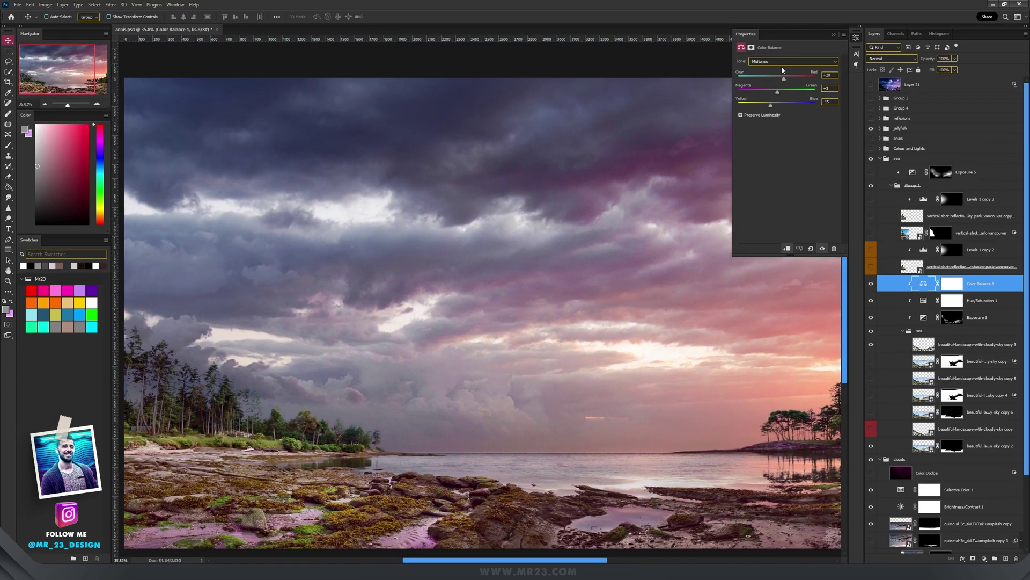
scroll(464, 299, up, 6)
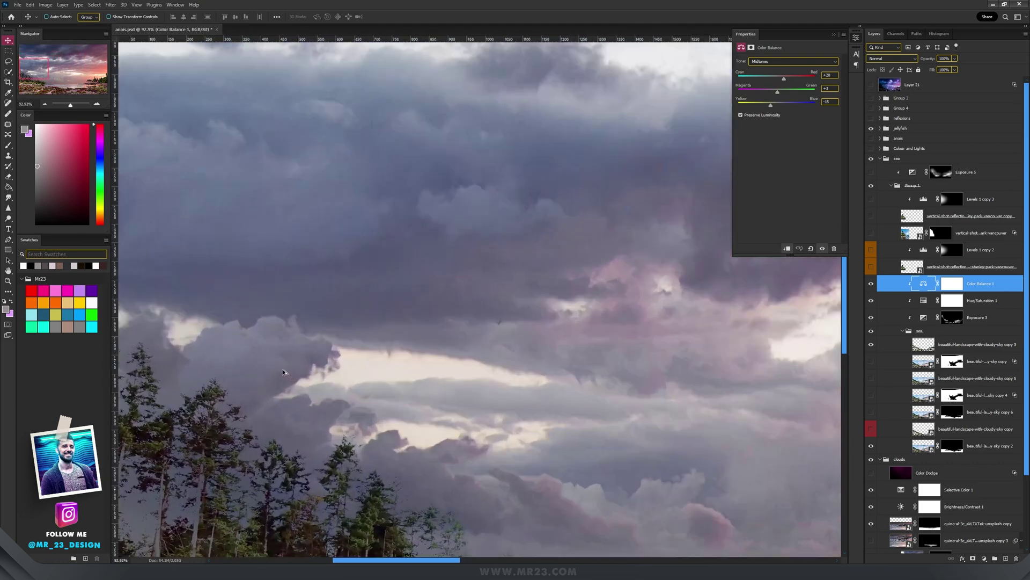
drag(283, 372, 488, 222)
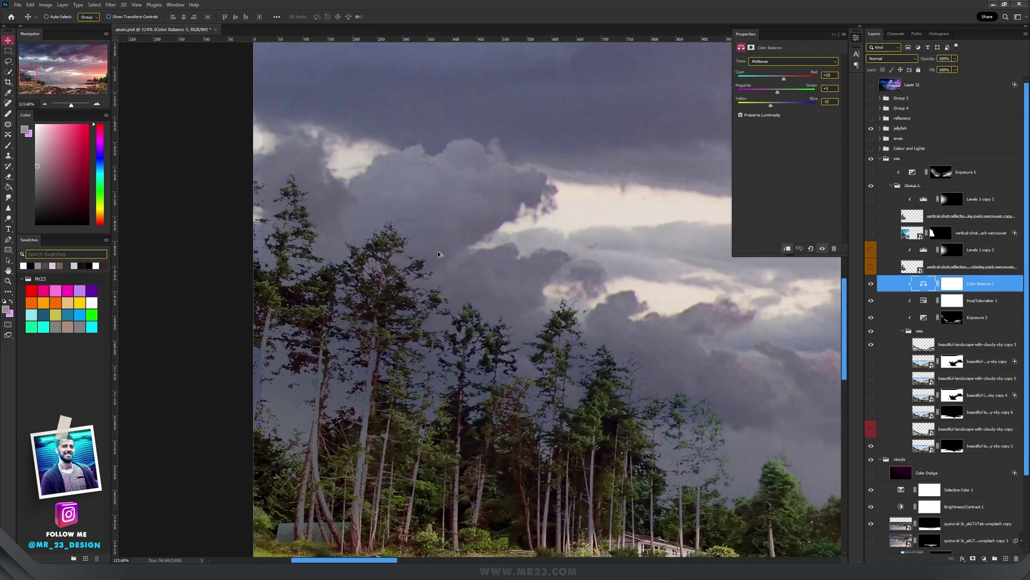
- Select and show the Stanley Park photo layer, bringing the trees into view
click(872, 234)
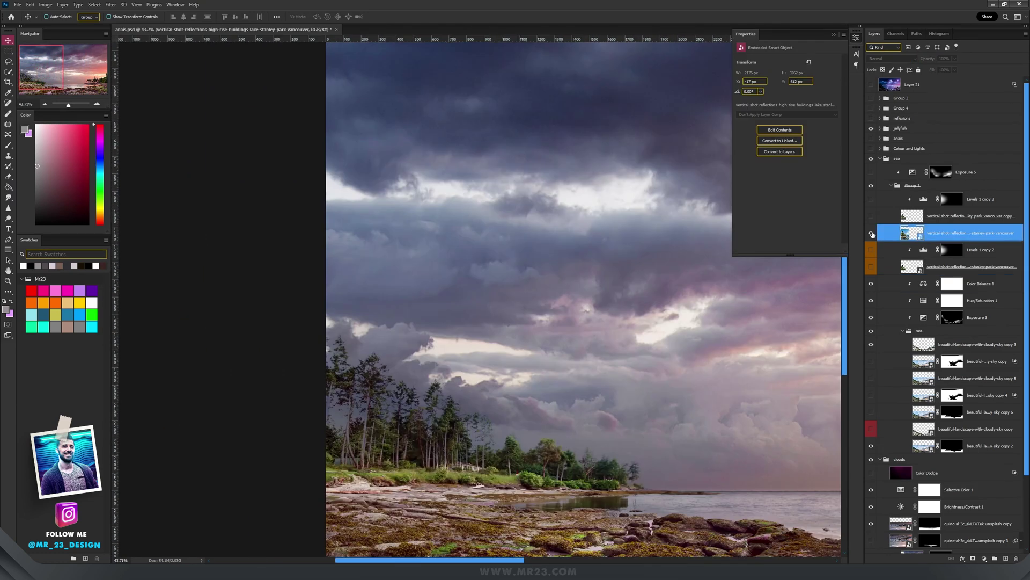
click(872, 234)
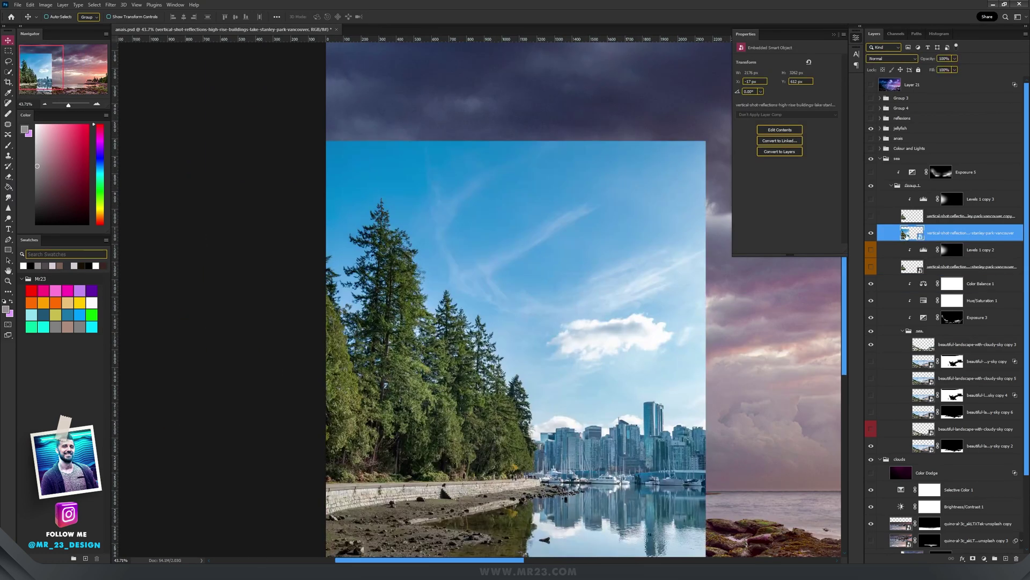
scroll(526, 343, up, 3)
scroll(526, 341, down, 4)
drag(542, 366, 530, 314)
scroll(390, 261, up, 4)
scroll(399, 269, down, 1)
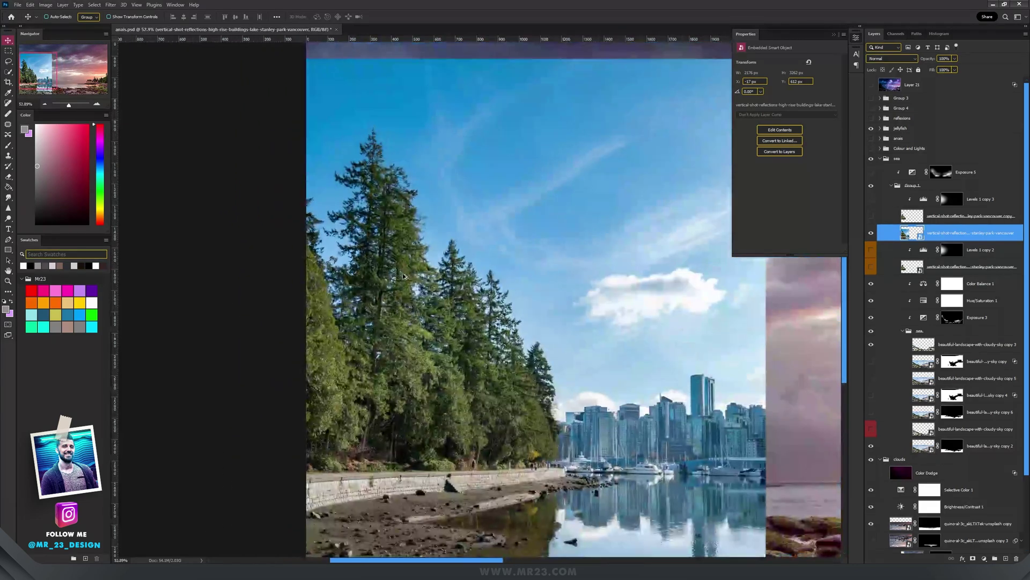
scroll(402, 273, up, 3)
scroll(537, 239, up, 1)
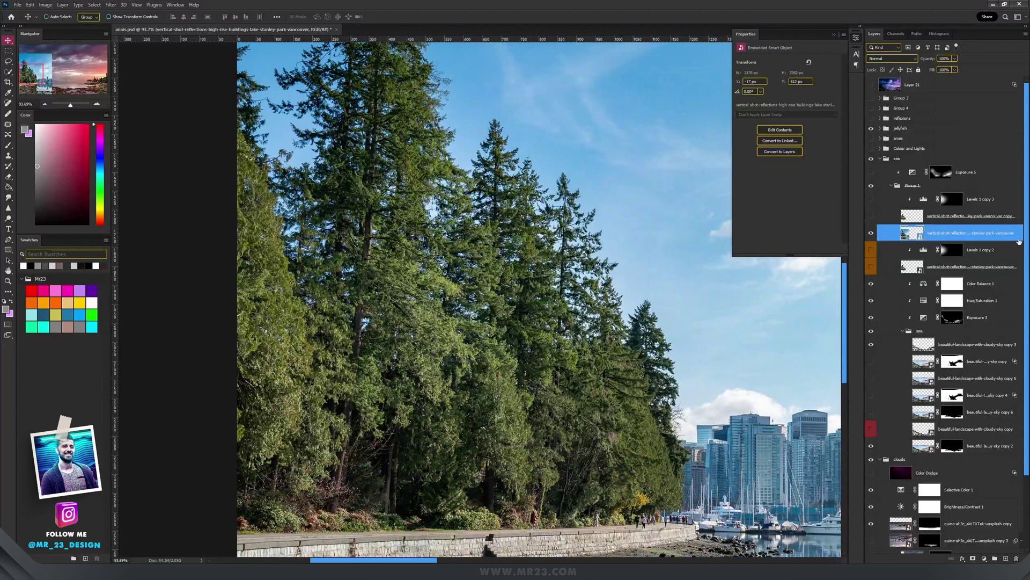
drag(531, 273, 531, 325)
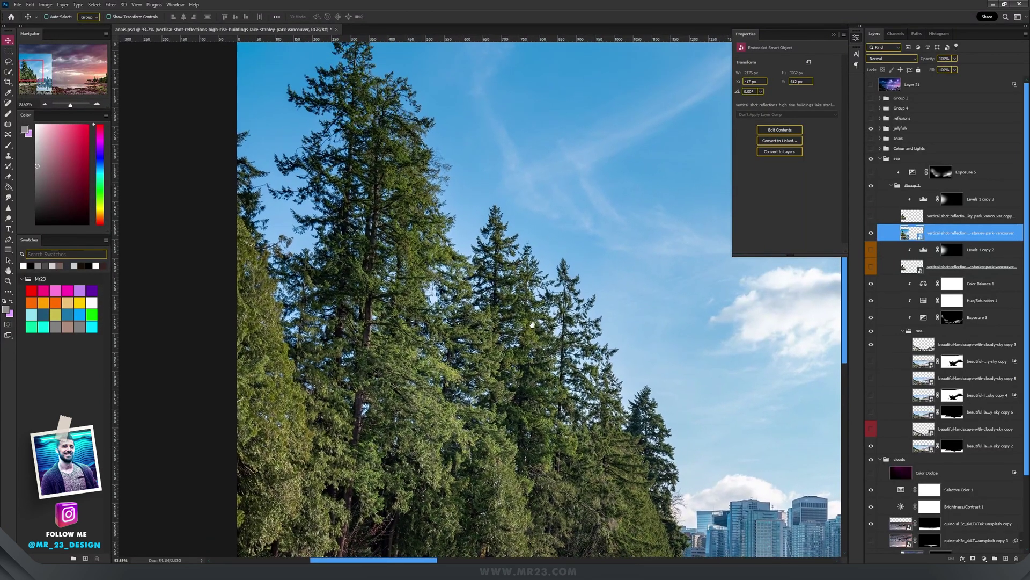
- Set the Stanley Park layer's Blend If to Blue with the white slider at 95
double_click(1019, 240)
click(639, 218)
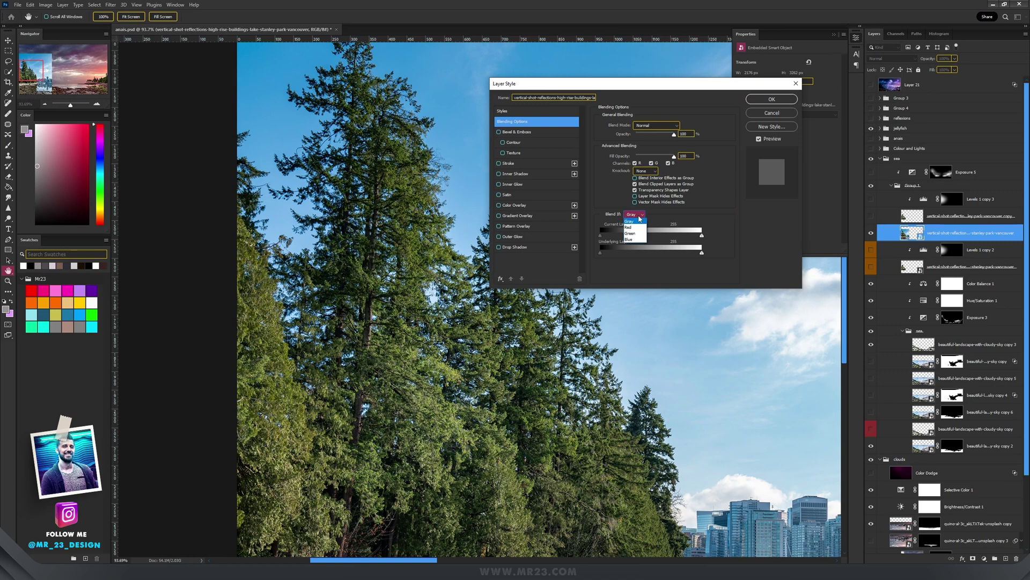
click(637, 236)
drag(700, 238, 669, 240)
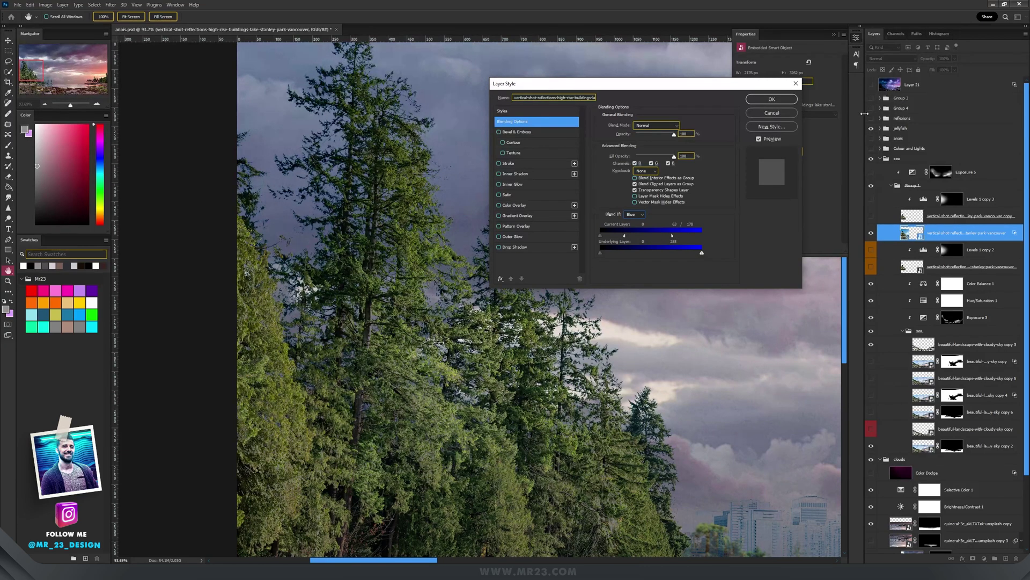
click(772, 99)
- Add a layer mask and paint out the city buildings in black at 66% brush flow
key(v)
scroll(673, 329, down, 3)
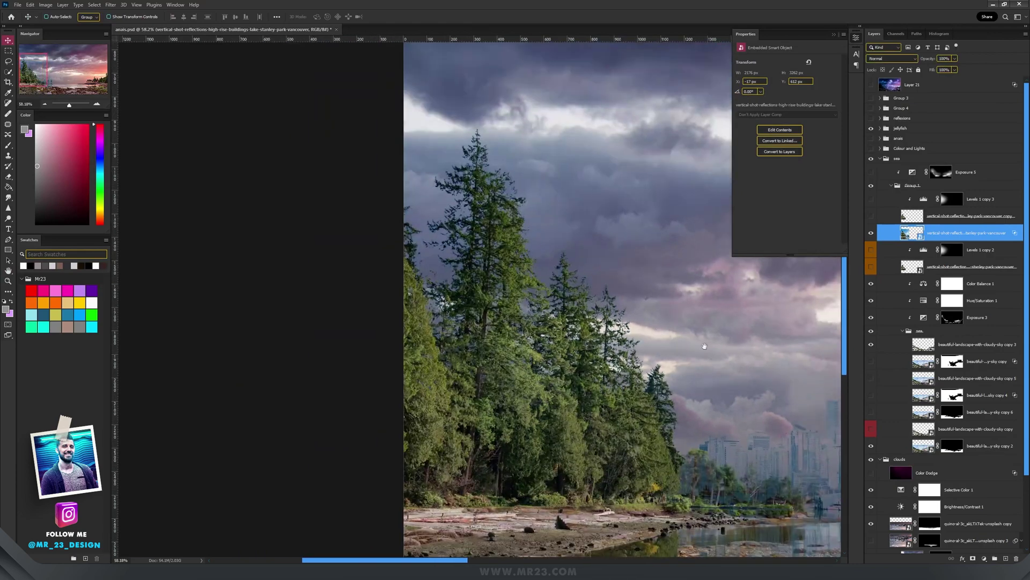
drag(701, 345, 428, 230)
scroll(428, 231, up, 3)
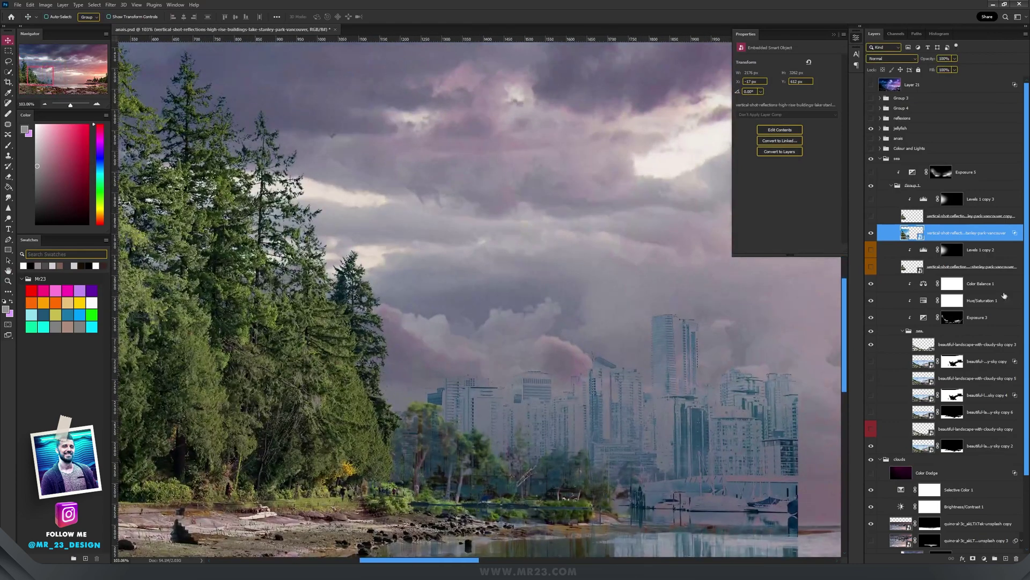
click(973, 559)
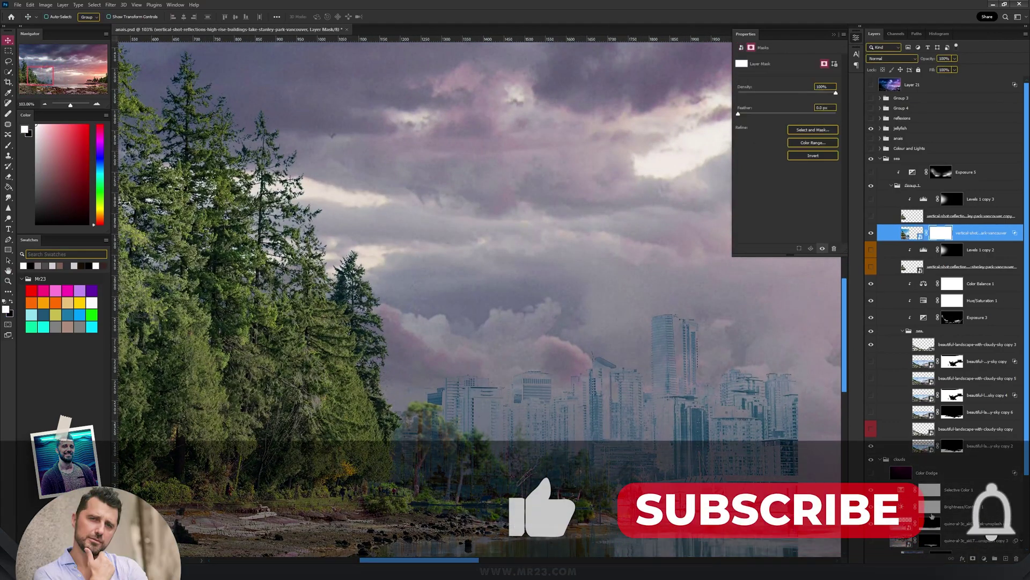
key(b)
key(d)
click(672, 326)
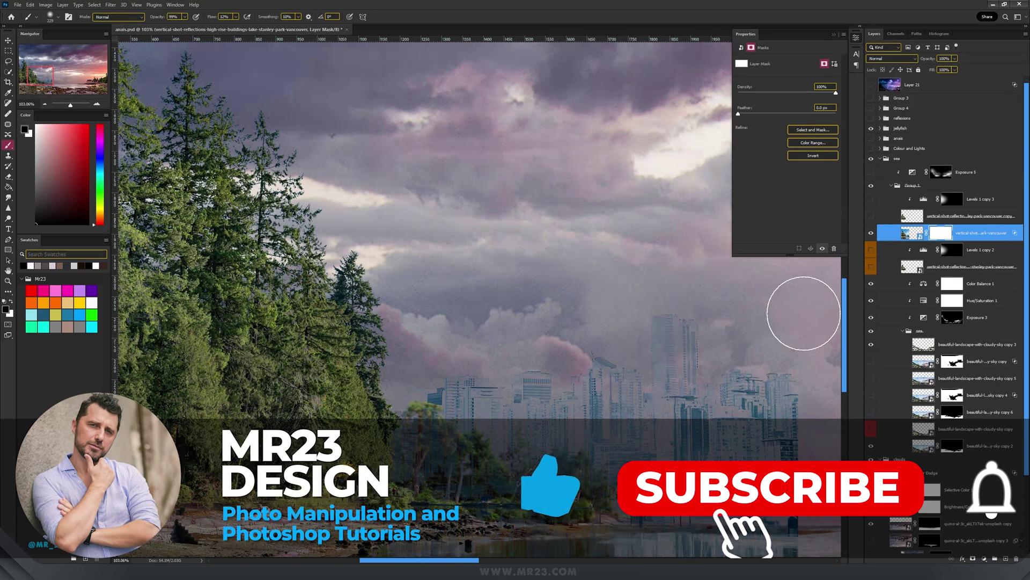
drag(236, 26, 258, 26)
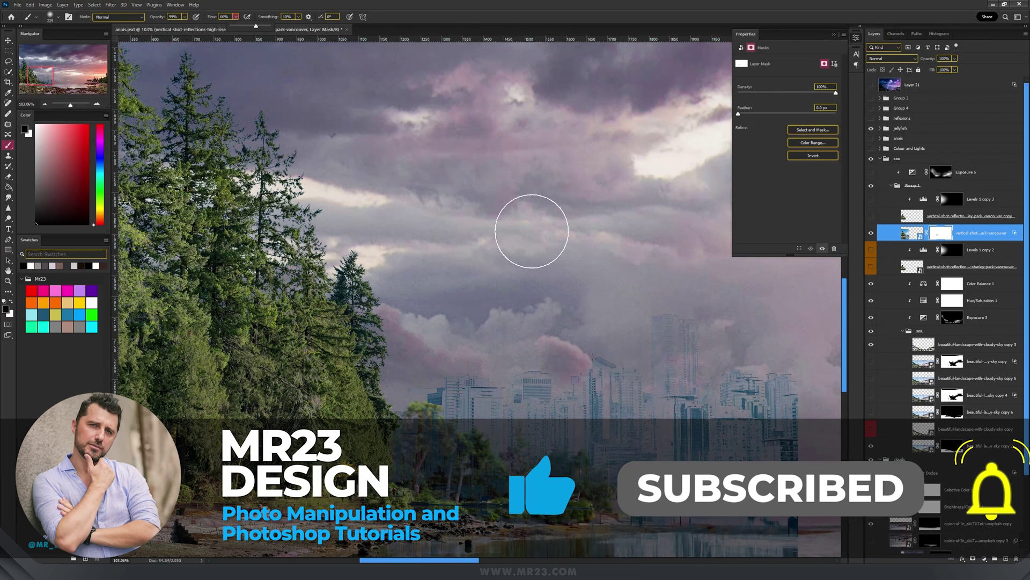
mouse_move(671, 377)
mouse_down()
mouse_move(727, 331)
mouse_move(812, 355)
mouse_move(776, 353)
mouse_move(745, 435)
mouse_move(707, 495)
mouse_move(729, 526)
mouse_move(648, 498)
mouse_move(599, 462)
mouse_move(612, 383)
mouse_move(556, 366)
mouse_move(488, 486)
mouse_move(457, 476)
mouse_move(433, 449)
mouse_up()
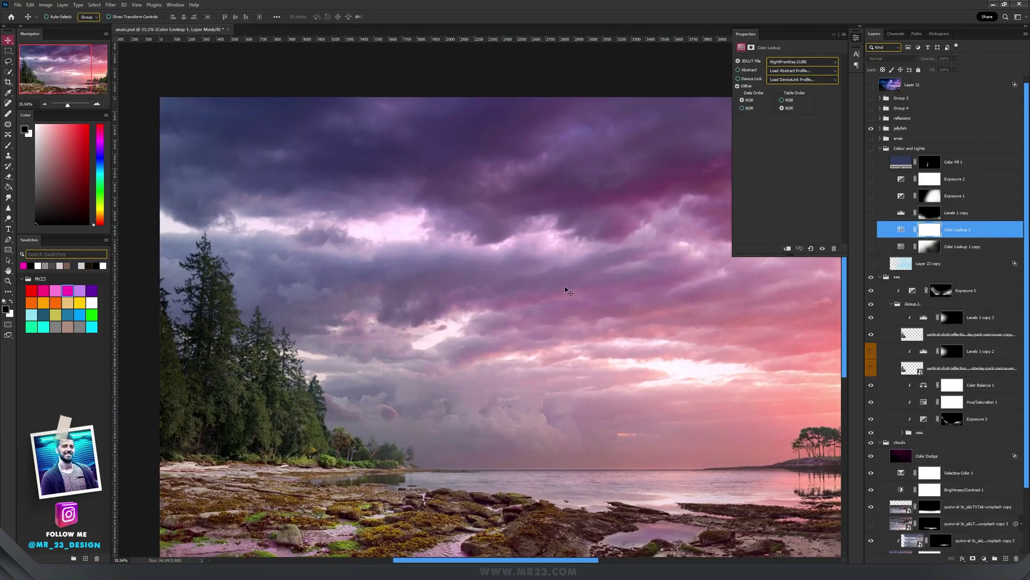
drag(575, 271, 555, 283)
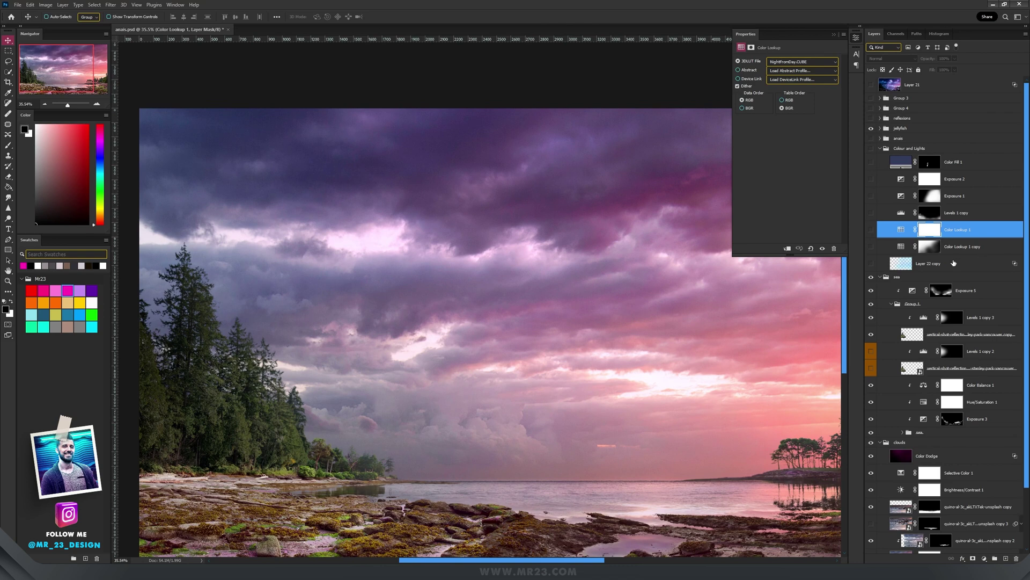
- Above the collapsed sea group, add a Color Lookup layer loading NightFromDay.CUBE
click(946, 278)
click(881, 277)
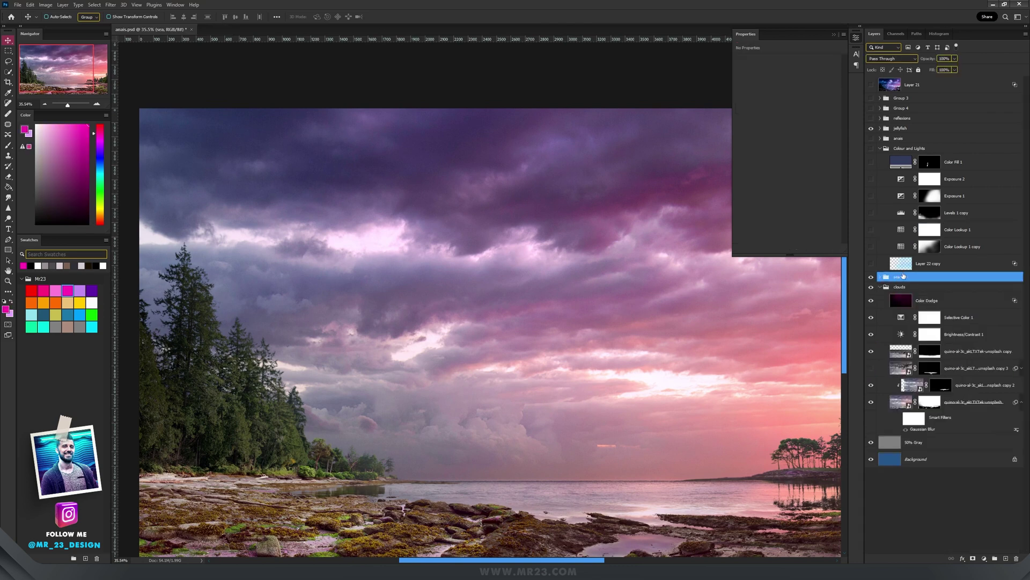
scroll(591, 343, right, 6)
scroll(590, 343, down, 1)
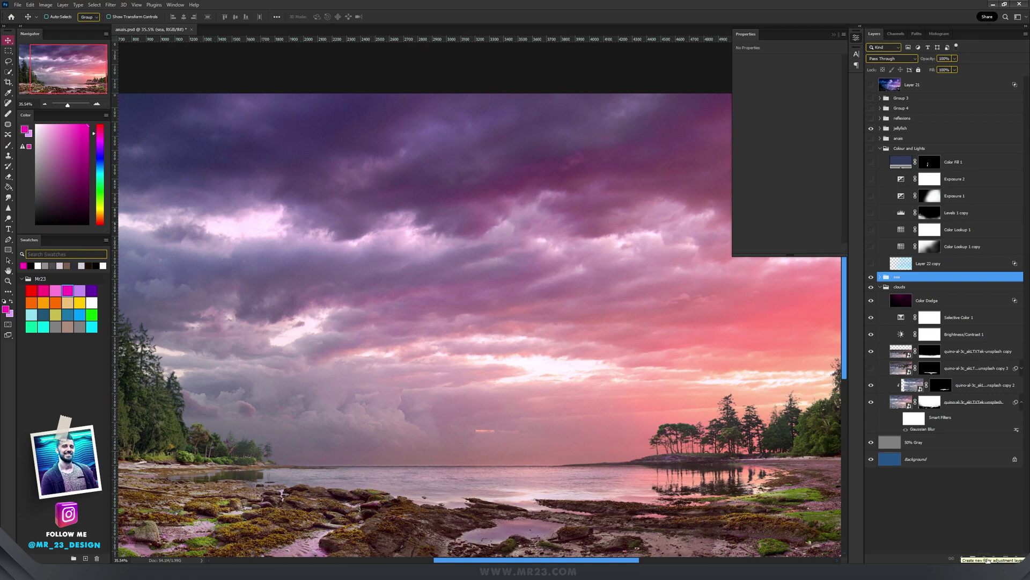
click(988, 560)
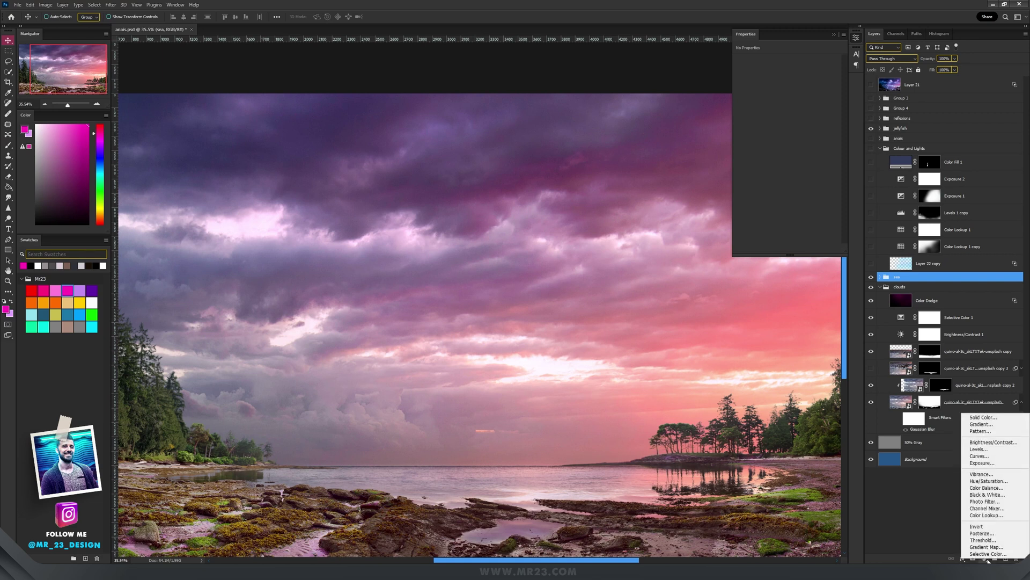
click(986, 516)
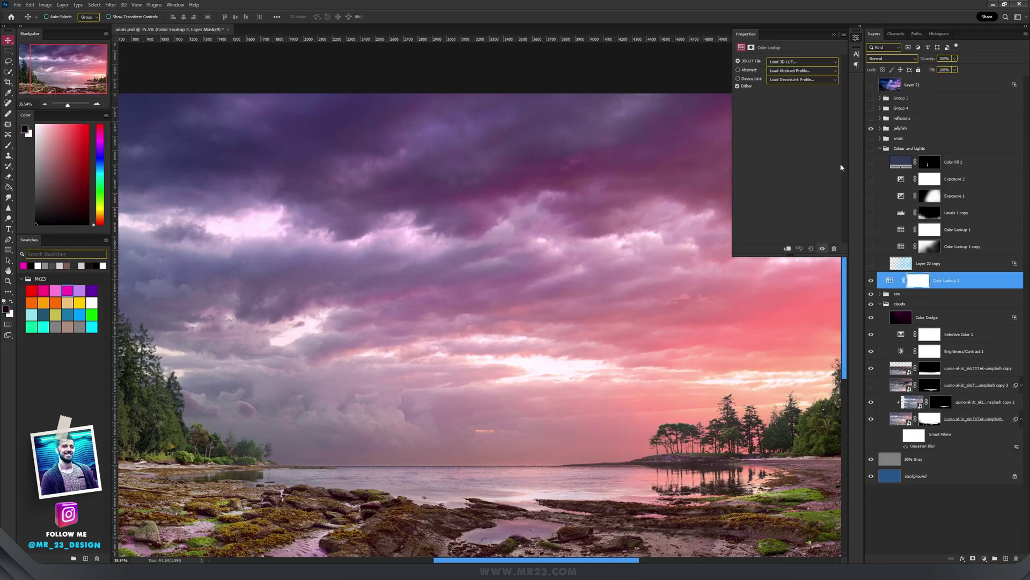
click(788, 61)
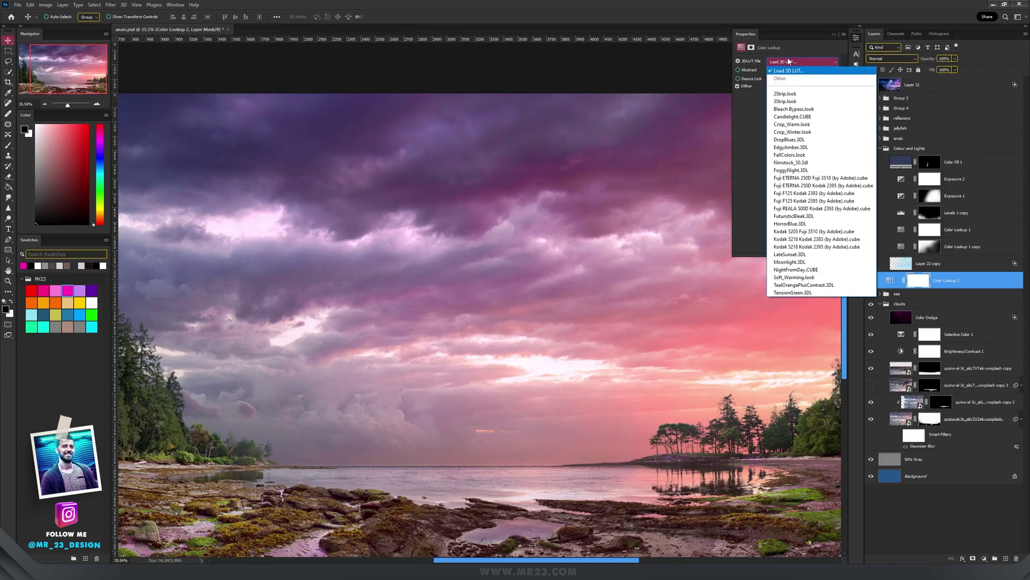
click(817, 271)
scroll(477, 316, down, 3)
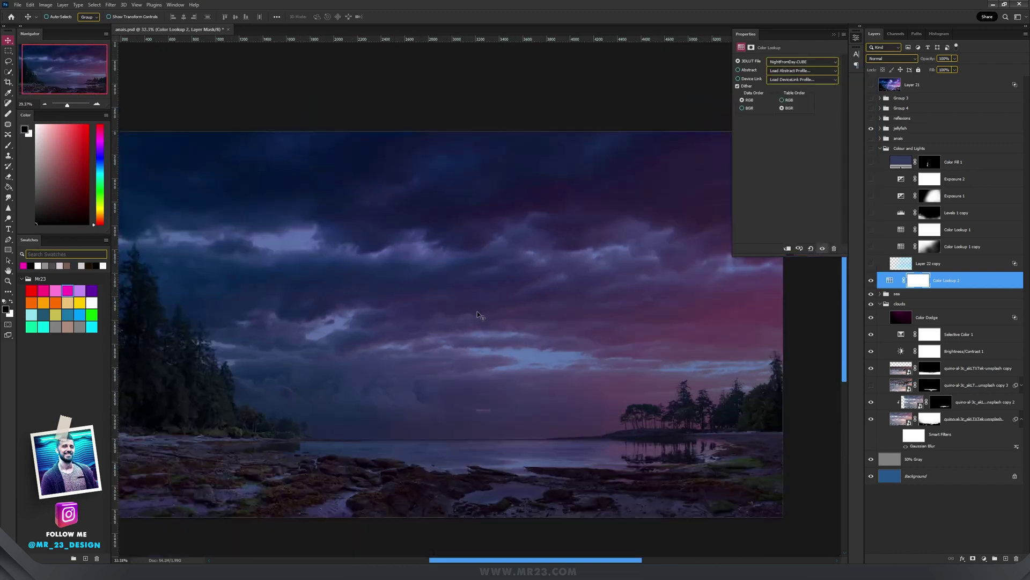
scroll(458, 326, up, 2)
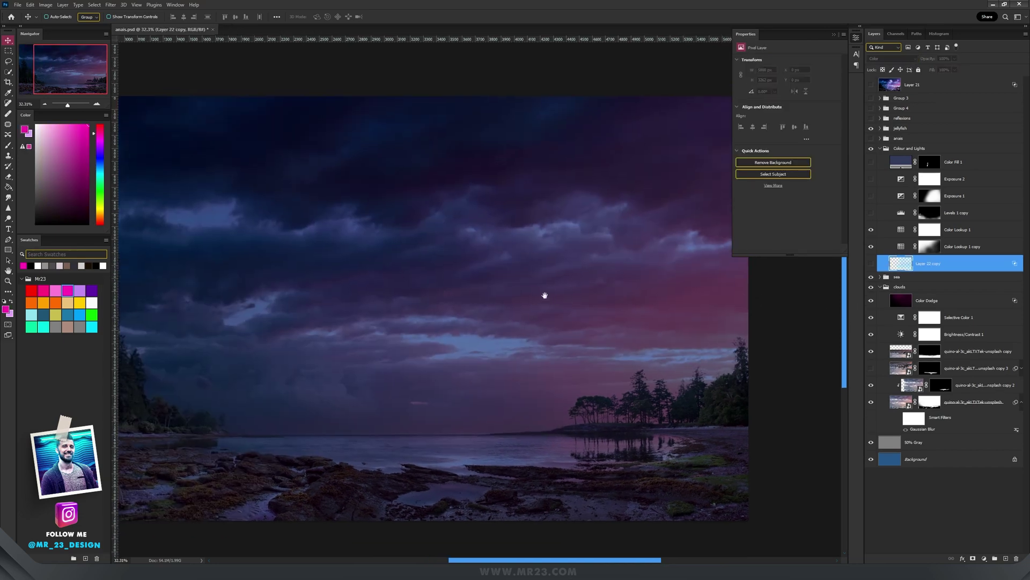
scroll(545, 292, up, 3)
scroll(562, 347, down, 2)
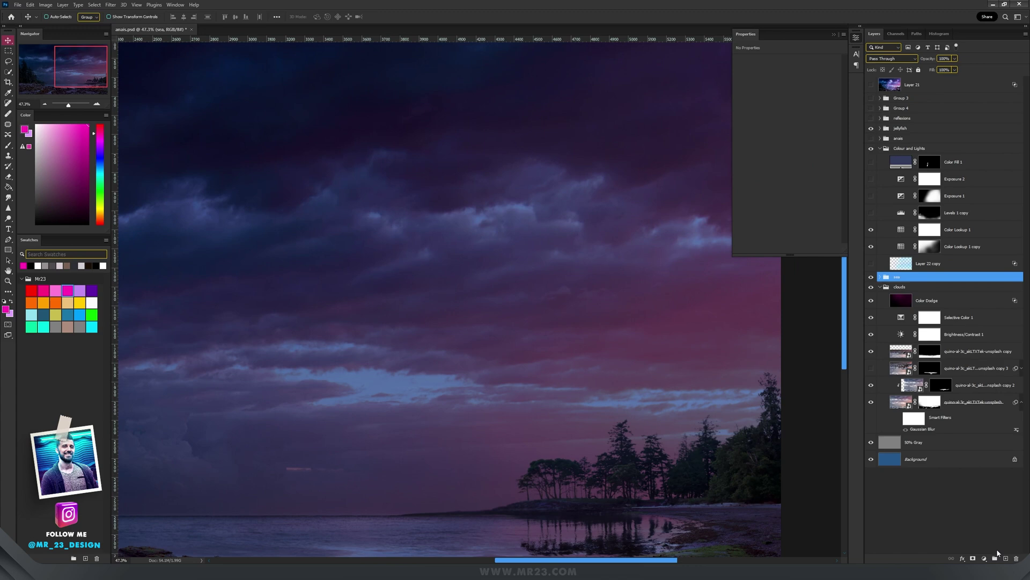
- Add Layer 28 in Color blend mode and paint cyan over the sky with a smaller brush
ctrl+click(1006, 558)
click(891, 59)
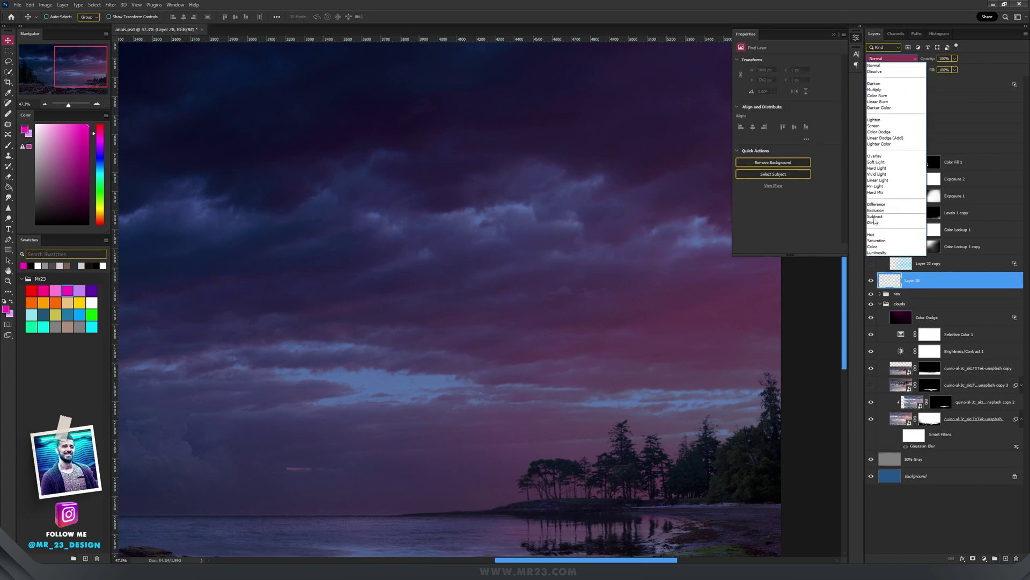
click(891, 248)
key(b)
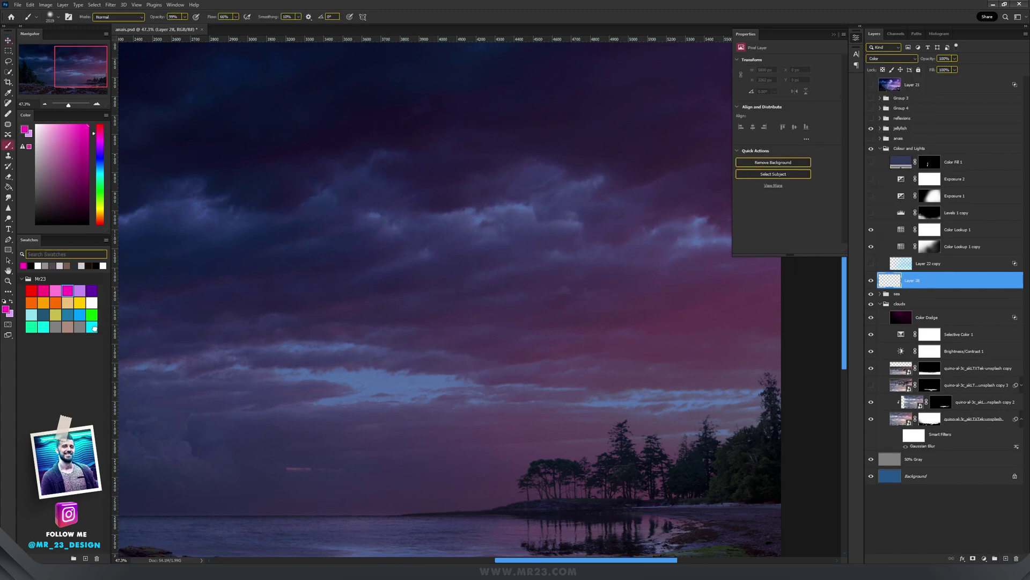
click(94, 328)
drag(357, 230, 280, 276)
mouse_move(582, 271)
mouse_down()
mouse_move(535, 251)
mouse_move(455, 441)
mouse_move(345, 442)
mouse_move(483, 154)
mouse_move(524, 298)
mouse_up()
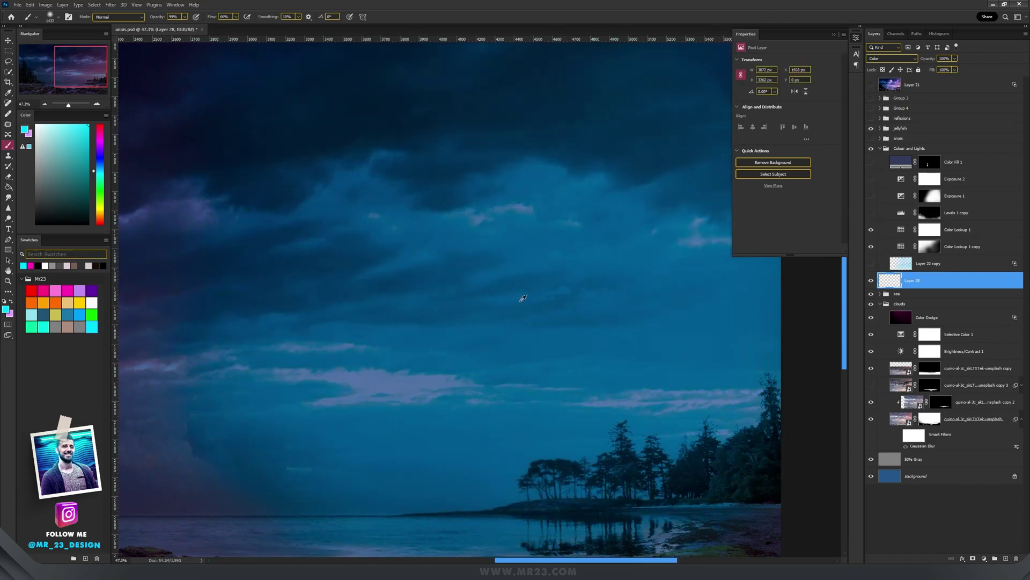
scroll(559, 300, down, 3)
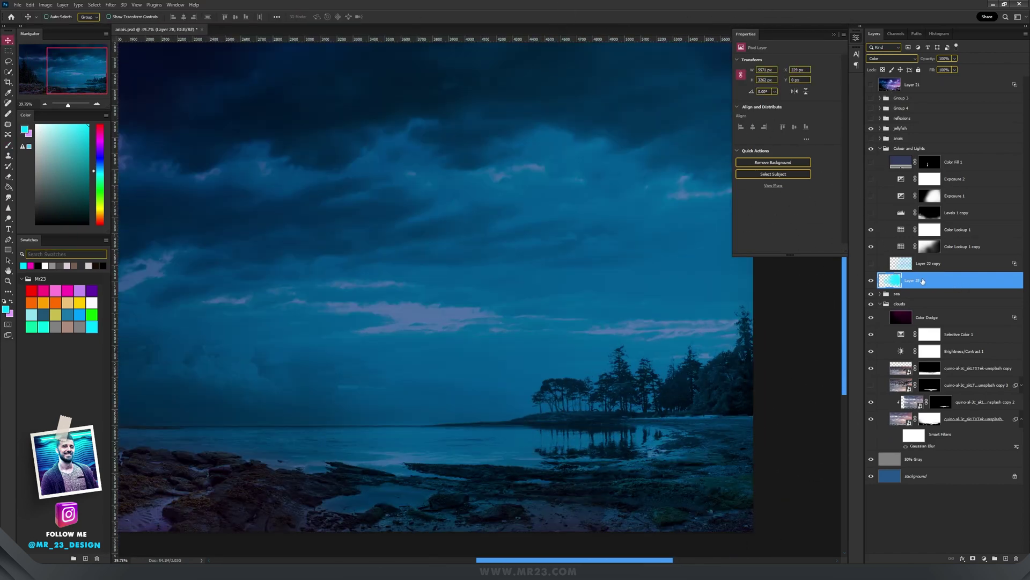
- Split Layer 28's Underlying Layer black slider to 37/162 in Blend If
double_click(922, 281)
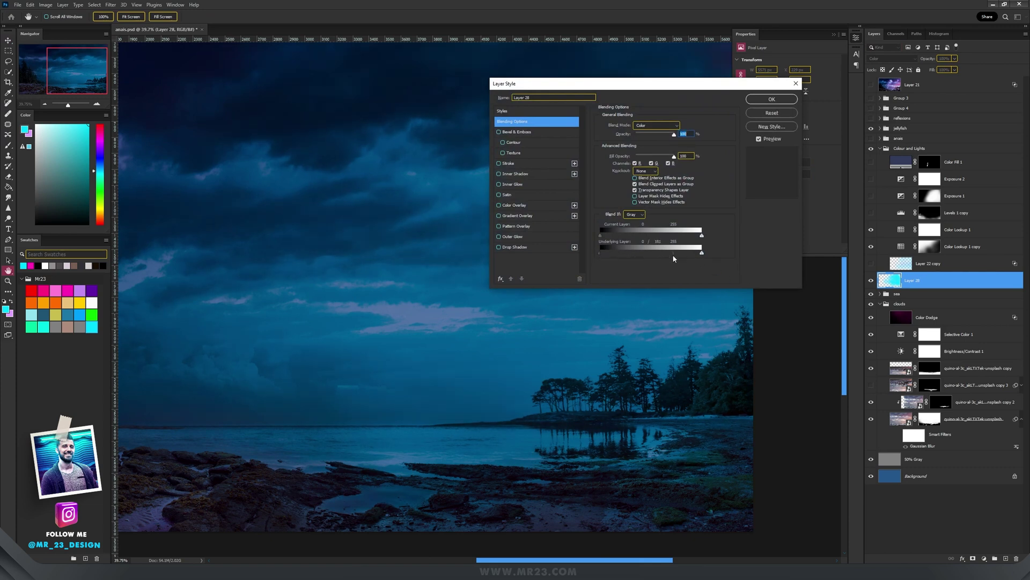
drag(672, 257, 663, 257)
drag(600, 252, 615, 252)
- Confirm Layer 28's blending, then turn on and target Levels 1 copy to darken the shore
click(778, 98)
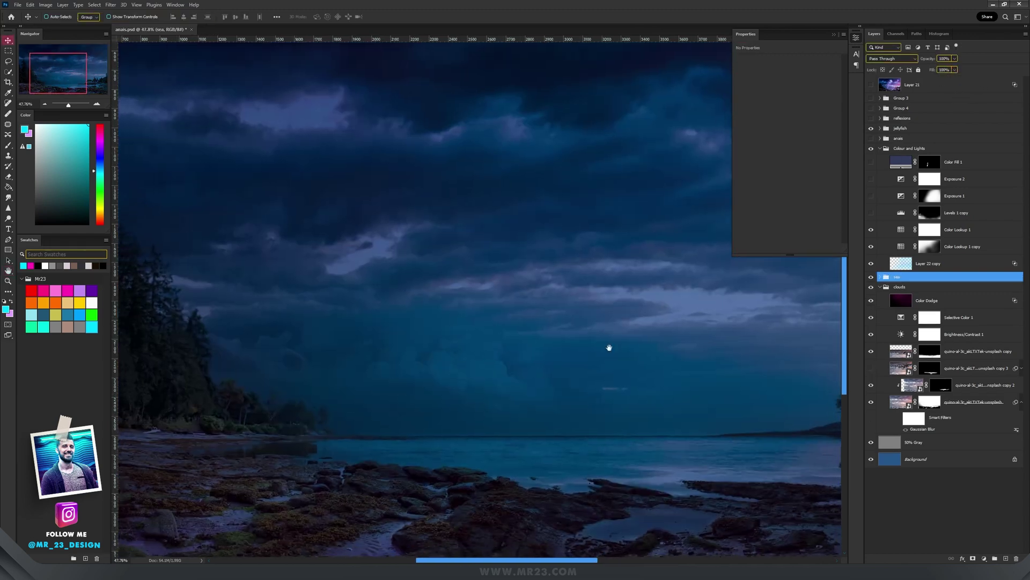
scroll(368, 424, up, 6)
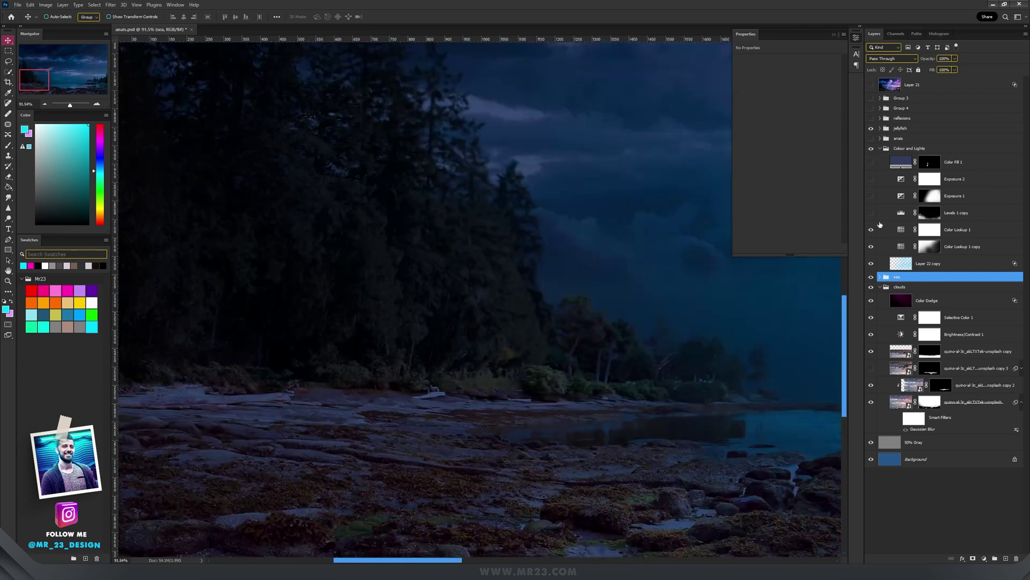
click(871, 214)
click(927, 215)
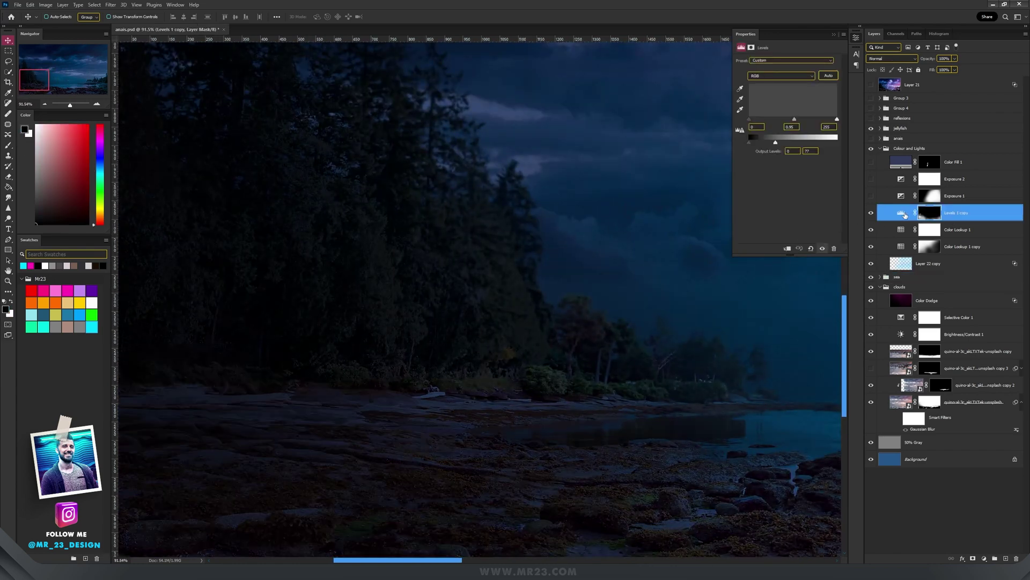
click(902, 213)
scroll(506, 294, down, 8)
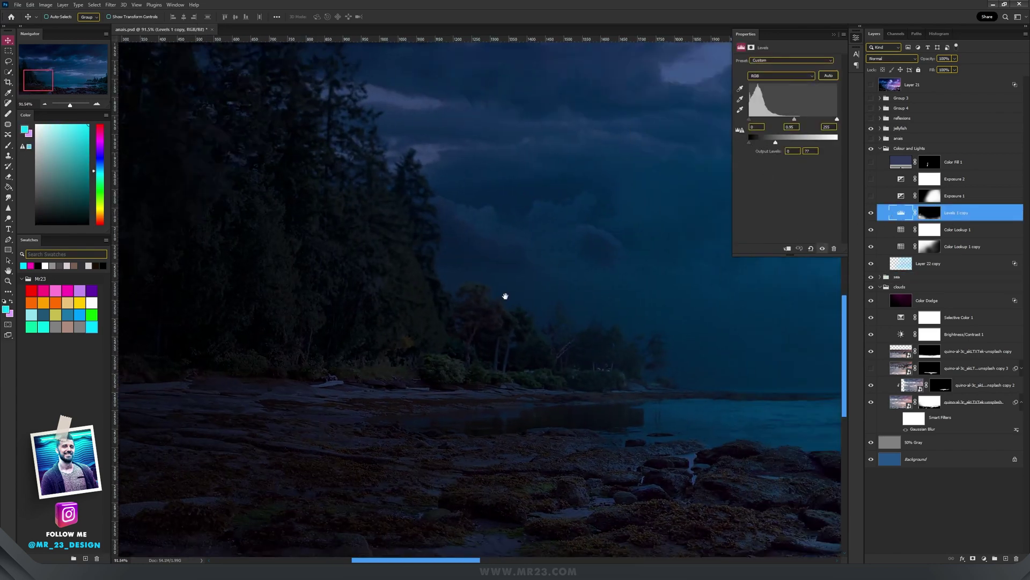
scroll(530, 273, up, 3)
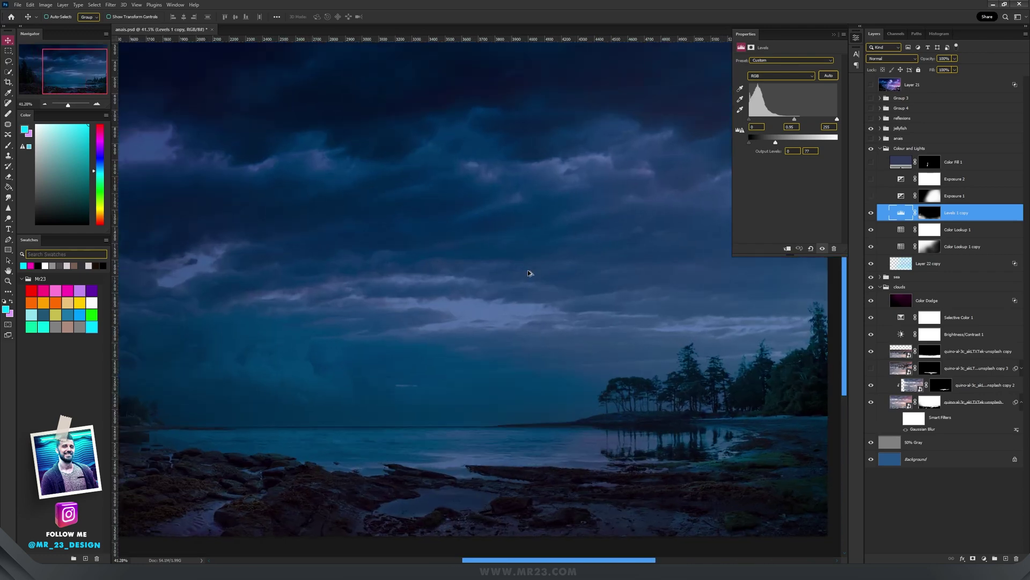
- Turn on and target Exposure 1 to brighten the seascape
click(904, 199)
click(871, 196)
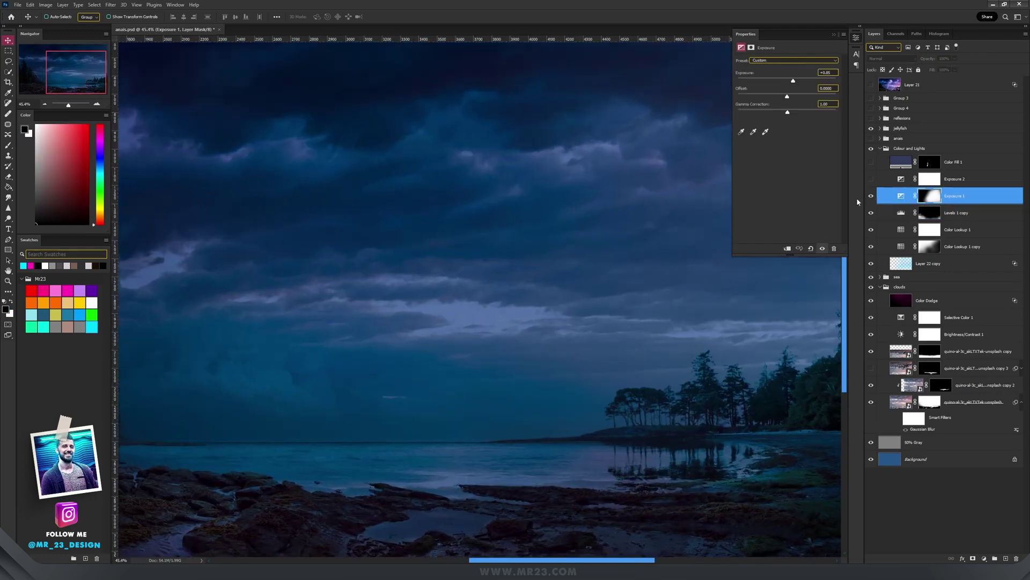
click(902, 197)
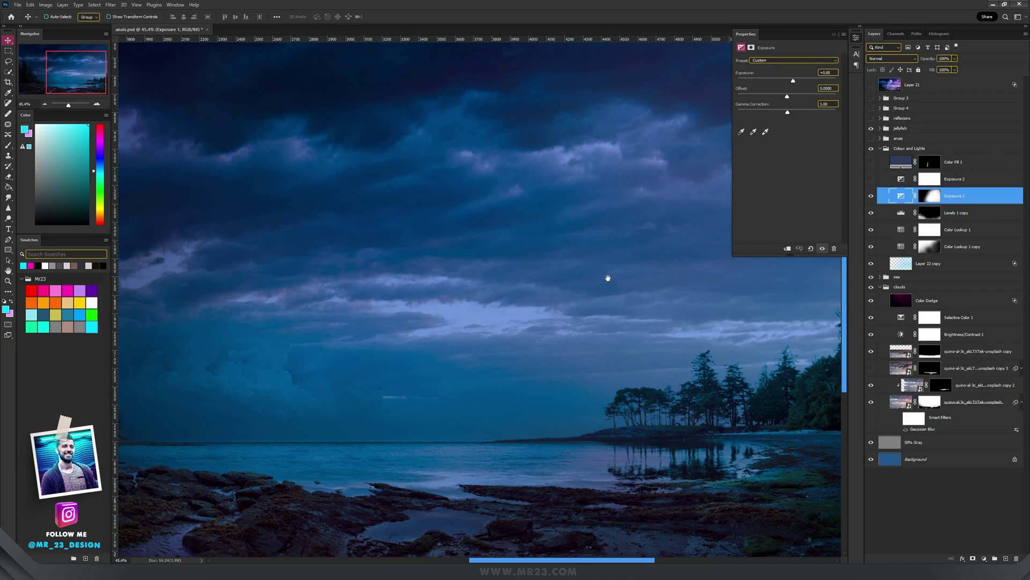
scroll(608, 278, down, 3)
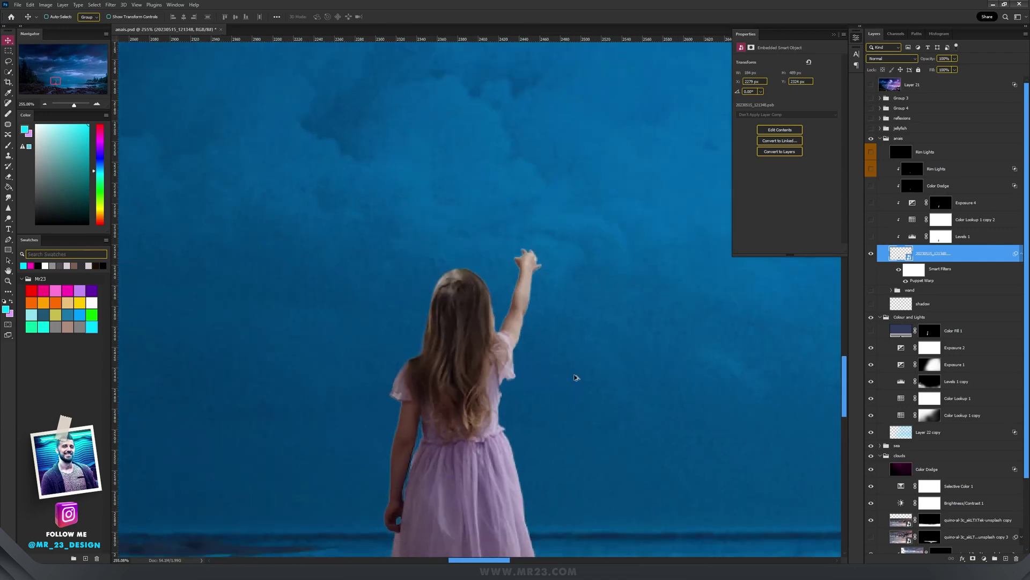
- Turn on and select the shadow layer beneath the girl's feet
drag(558, 384, 577, 235)
scroll(572, 248, down, 2)
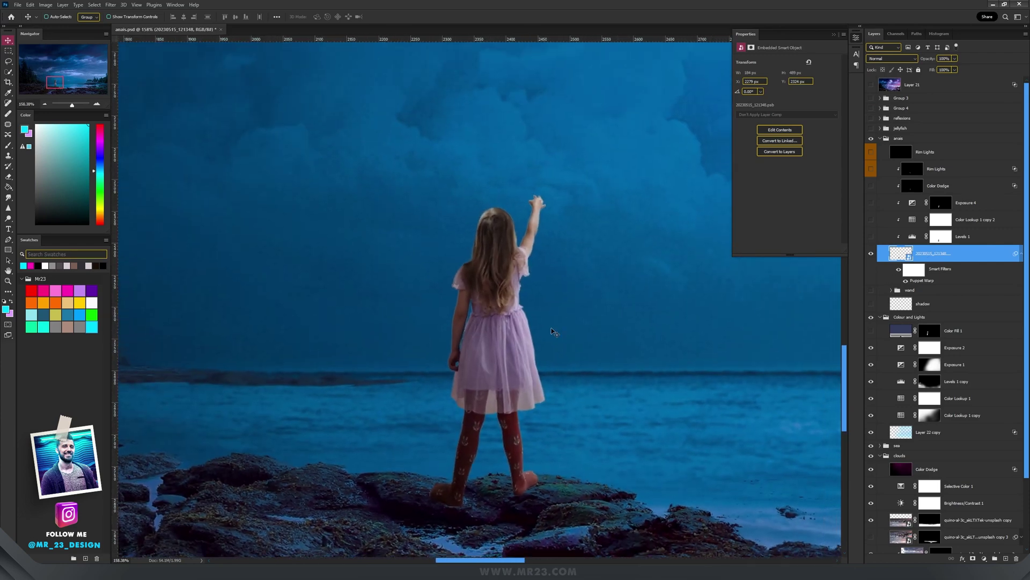
mouse_move(551, 329)
mouse_down()
mouse_move(542, 304)
mouse_move(552, 324)
mouse_up()
key(ctrl+z)
- Turn on Color Lookup 1 copy 2, Levels 1 and Exposure 4 in the girl group
scroll(509, 472, down, 3)
drag(499, 473, 461, 389)
scroll(427, 389, up, 3)
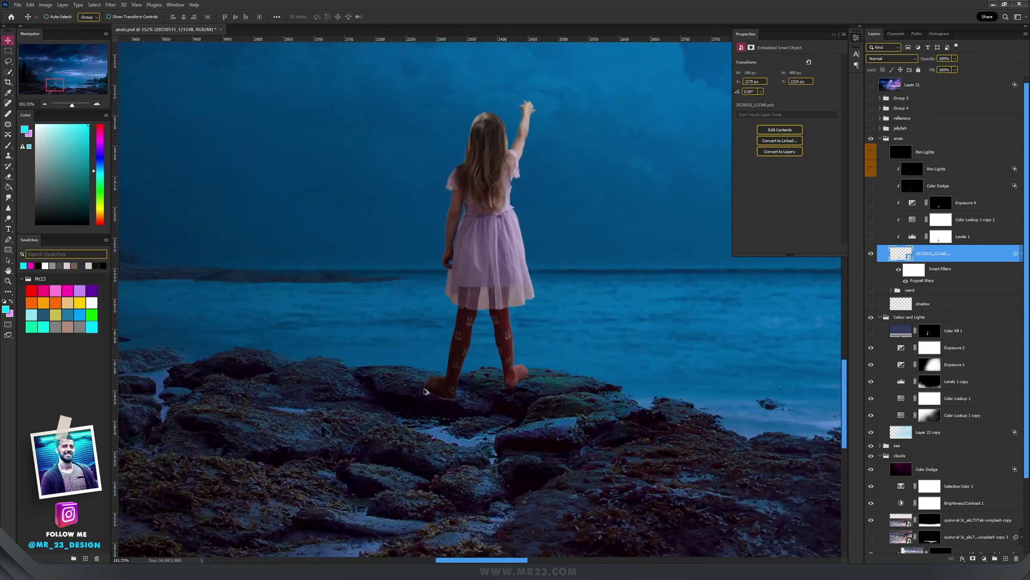
scroll(425, 392, up, 5)
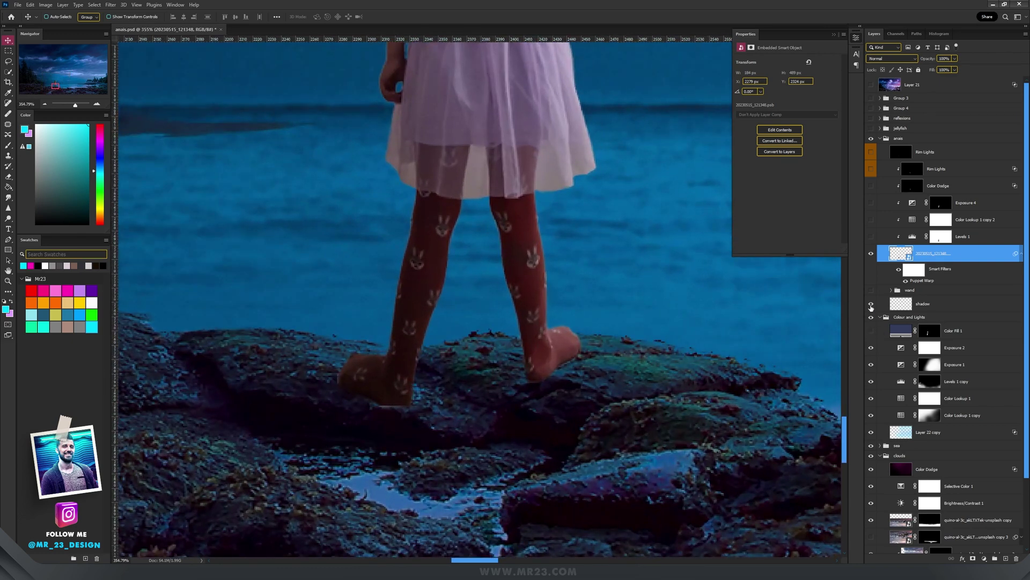
click(871, 304)
click(903, 305)
scroll(532, 420, down, 2)
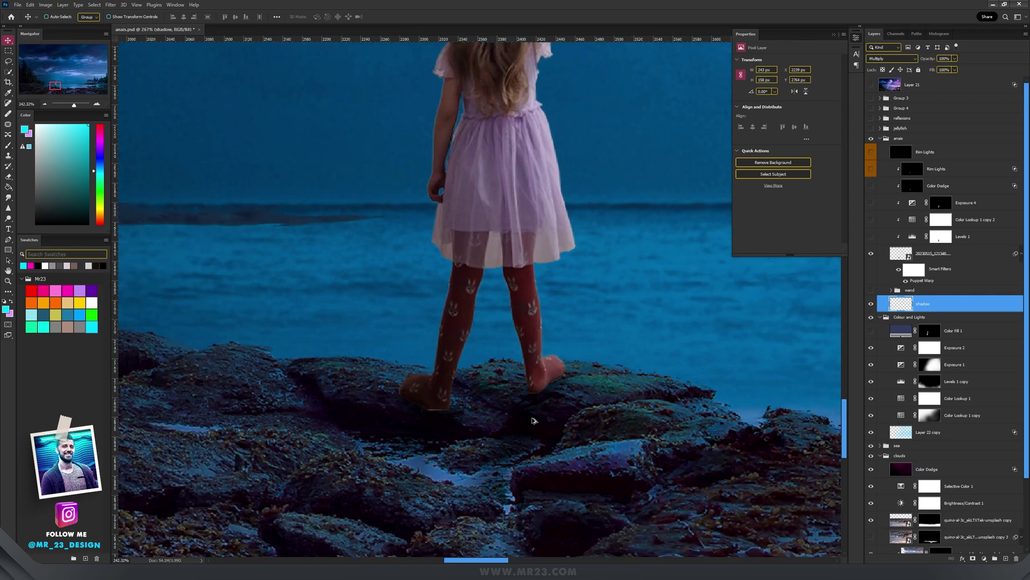
scroll(533, 420, down, 1)
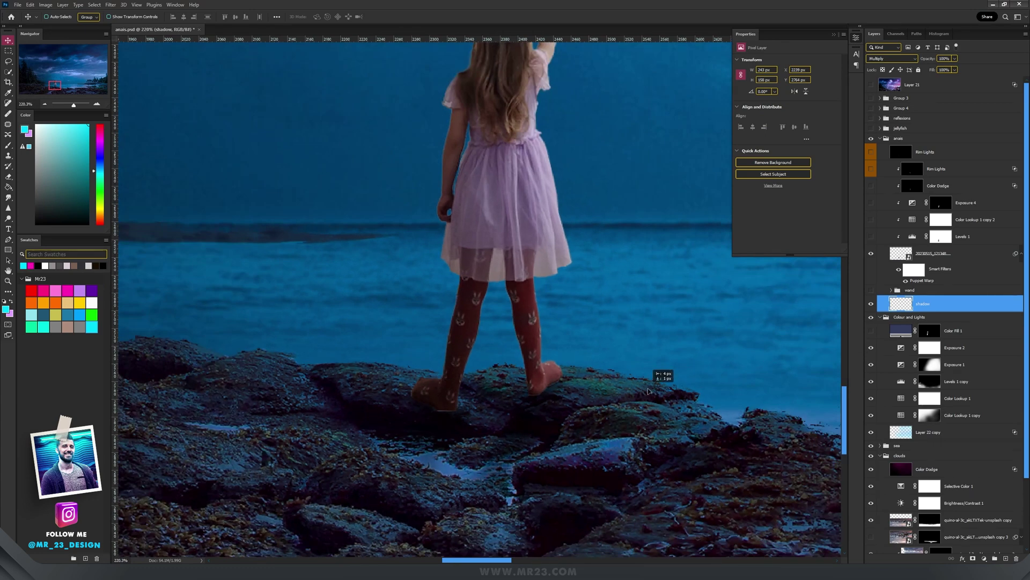
click(984, 222)
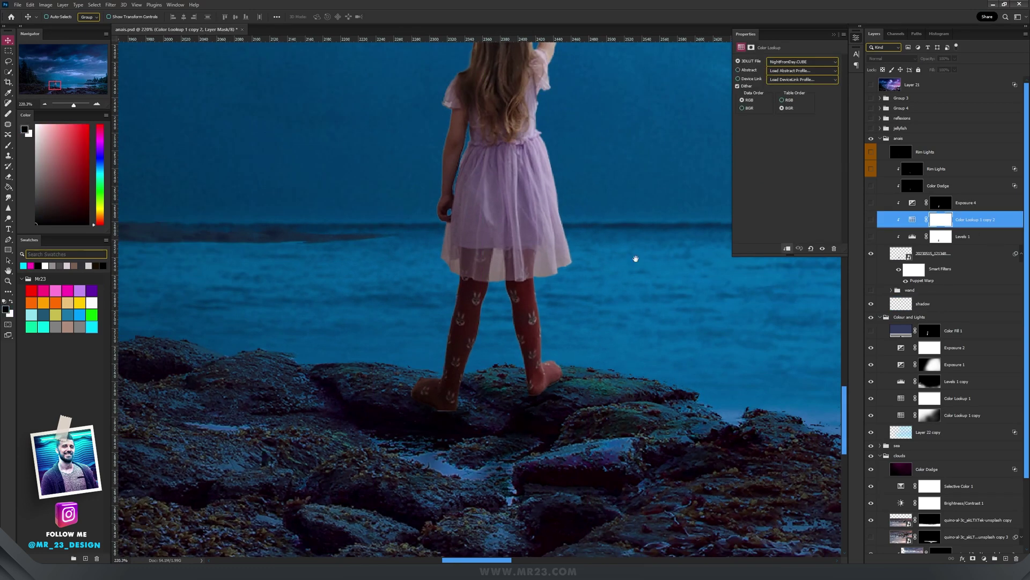
drag(635, 257, 567, 379)
click(871, 220)
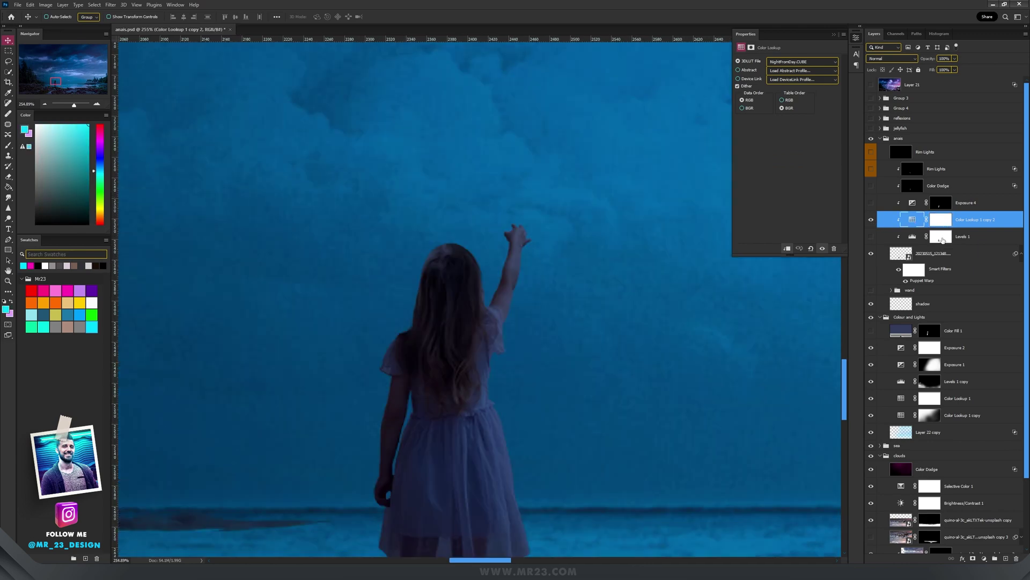
click(871, 237)
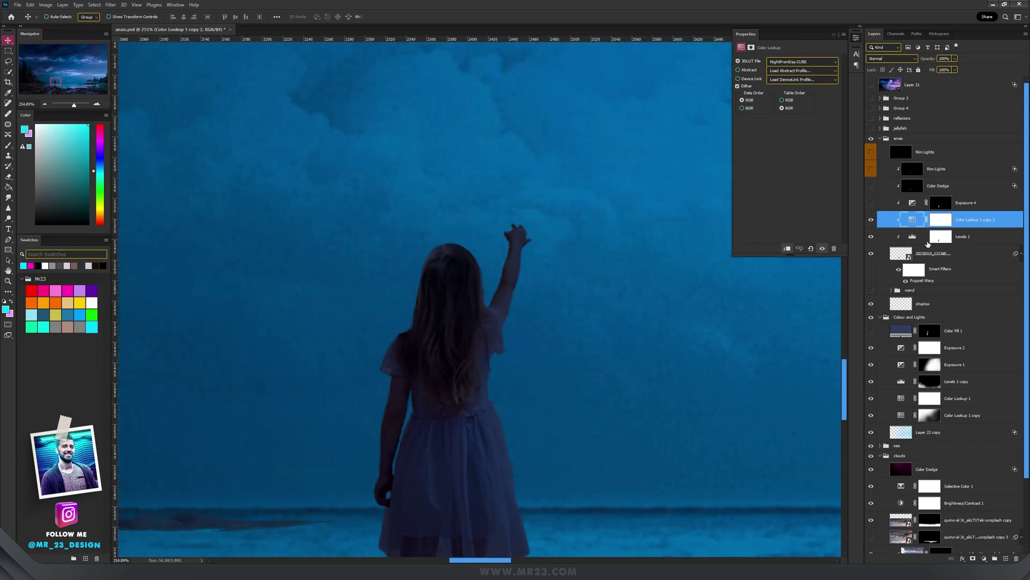
click(910, 238)
scroll(615, 312, down, 2)
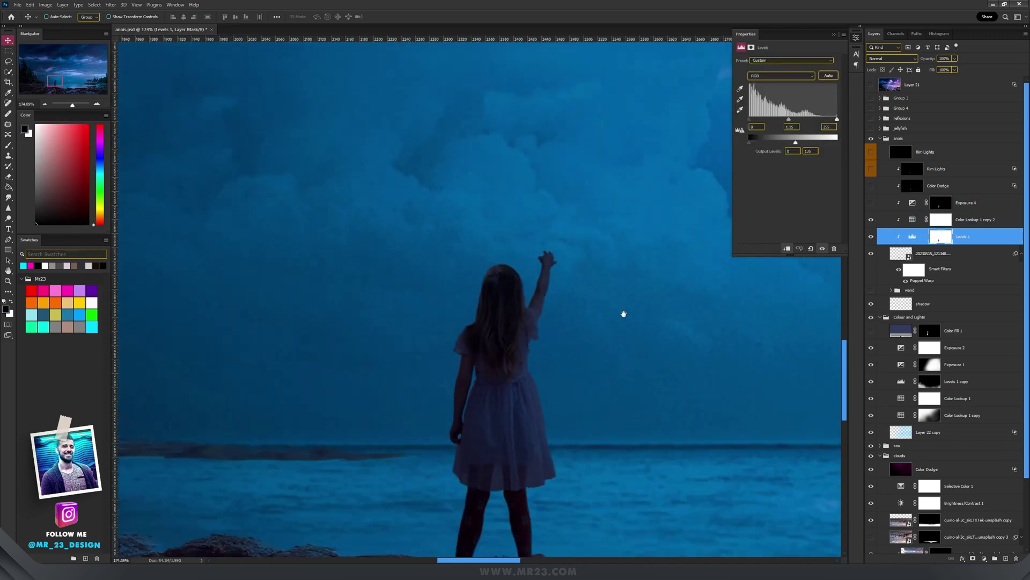
drag(624, 314, 568, 230)
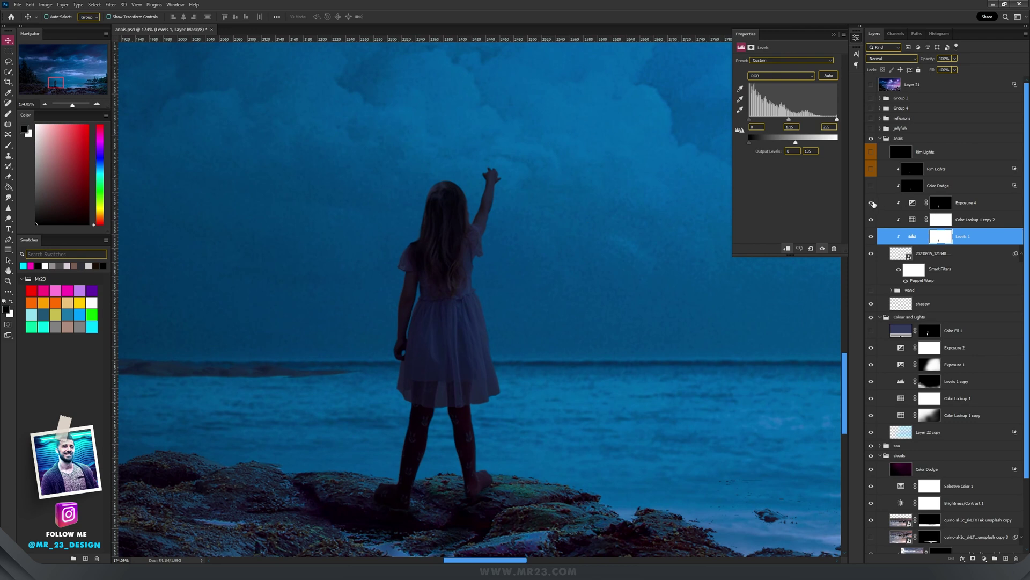
click(871, 203)
click(915, 207)
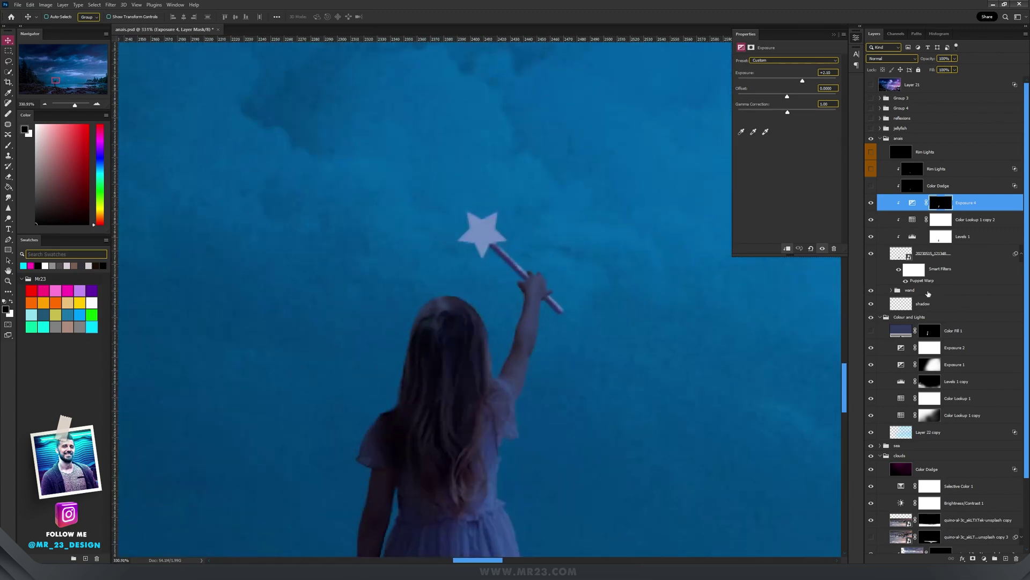
- Select the wand group and view the girl with the surrounding shoreline
click(928, 294)
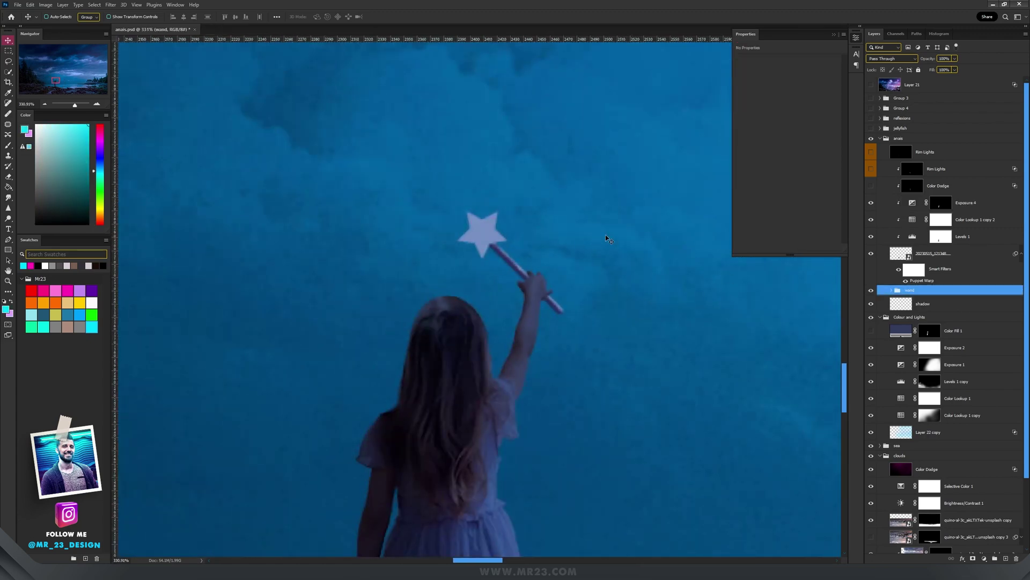
scroll(493, 239, down, 8)
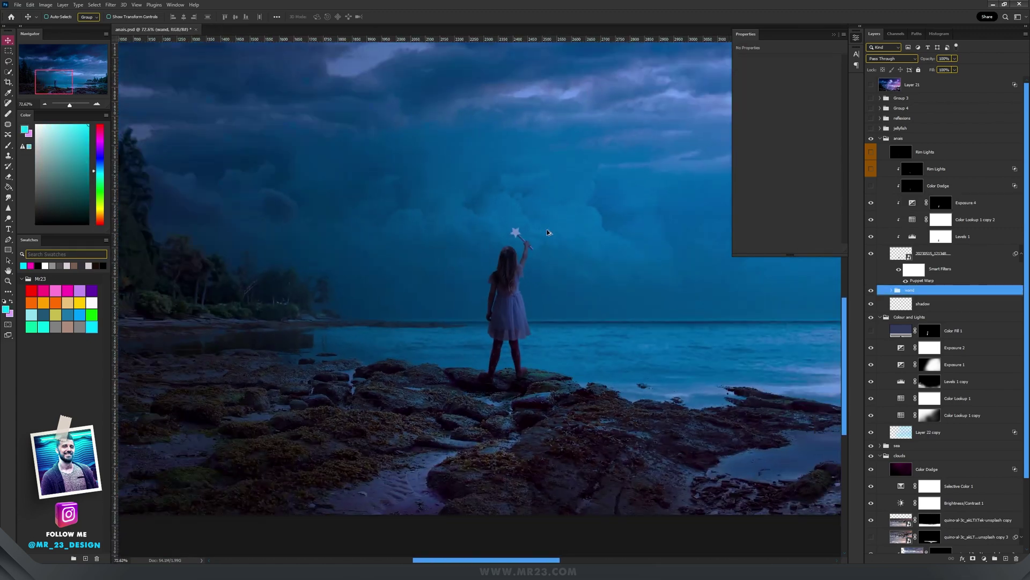
drag(574, 204, 555, 291)
scroll(553, 290, down, 5)
scroll(552, 288, down, 2)
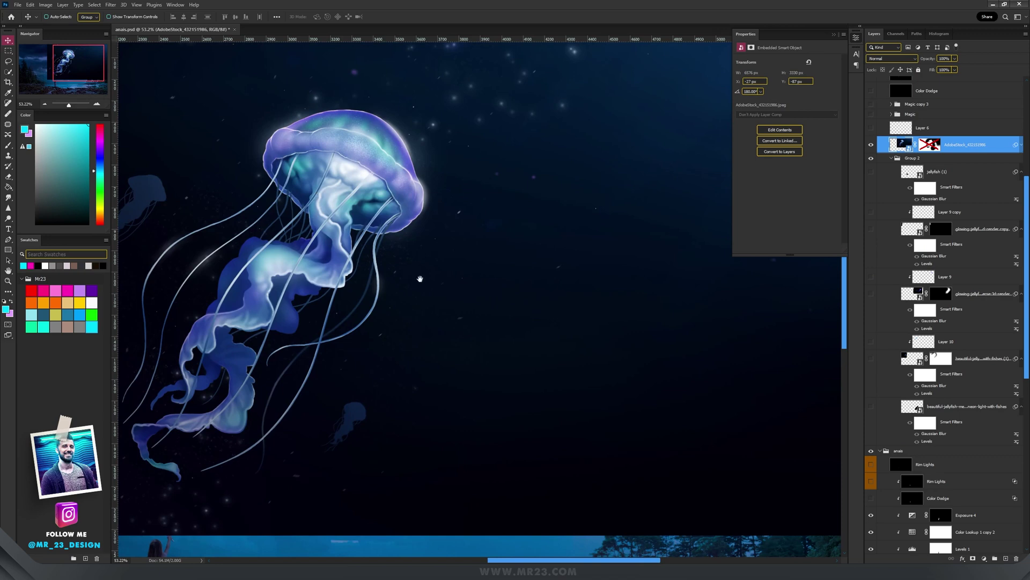
- Set the AdobeStock jellyfish layer's blend mode to Screen
scroll(561, 357, down, 4)
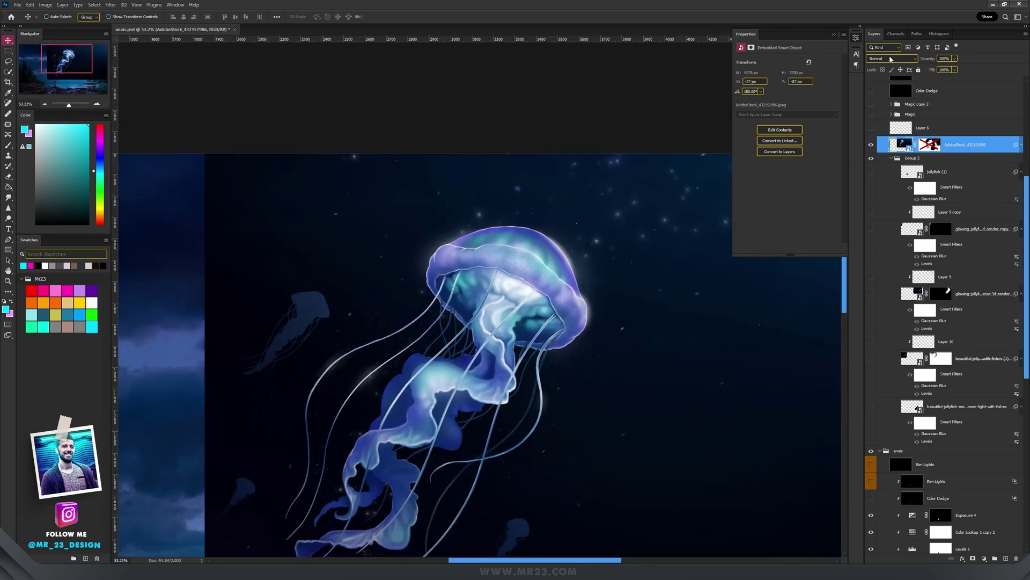
click(890, 59)
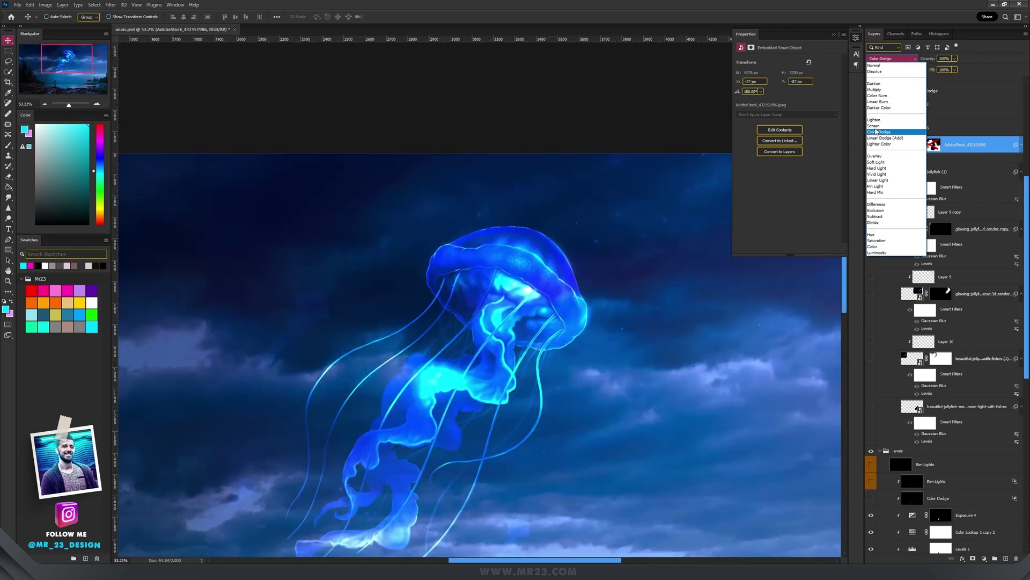
click(875, 126)
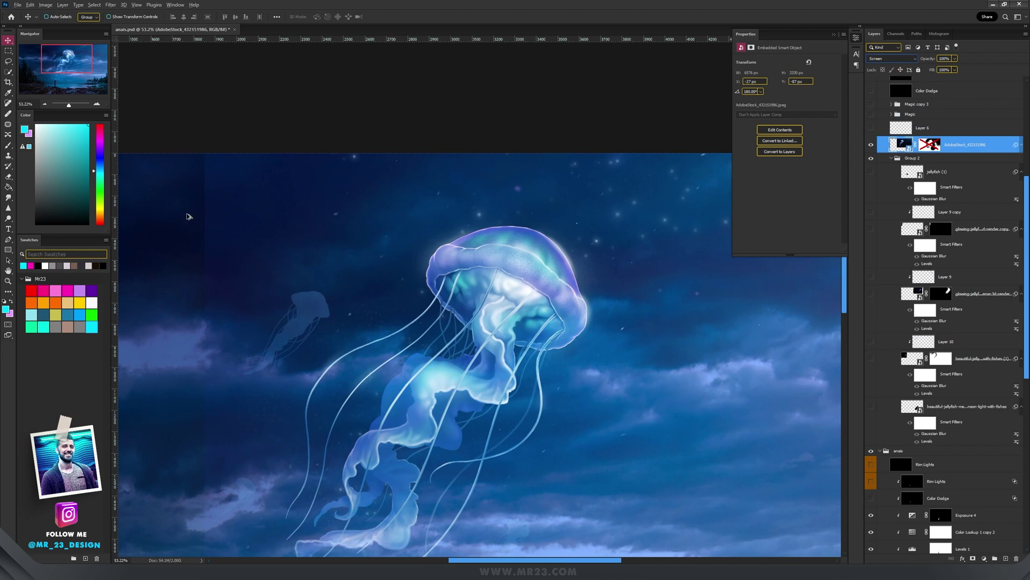
scroll(250, 220, up, 2)
scroll(234, 216, down, 3)
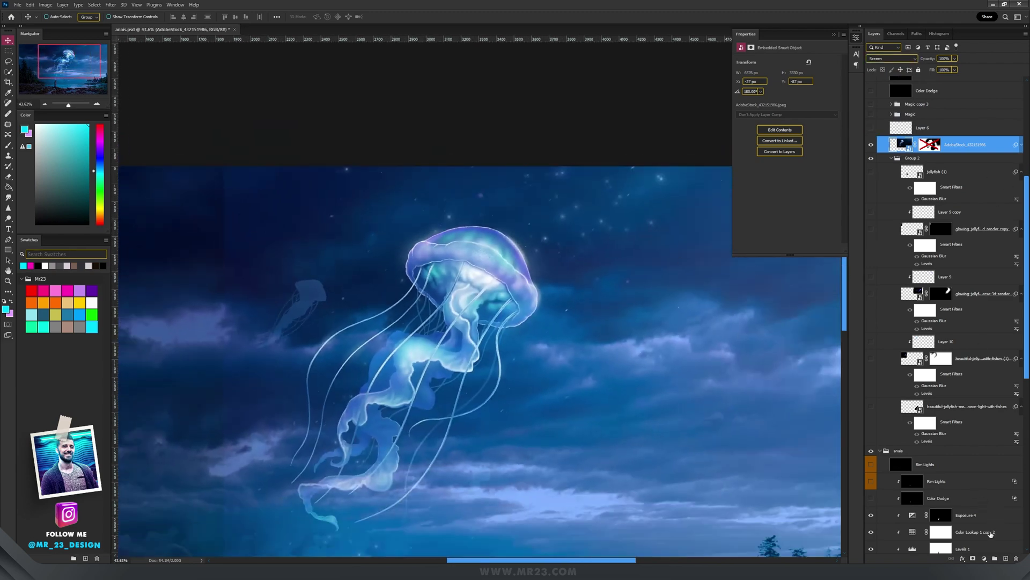
- Add a Levels adjustment clipped to the jellyfish, pulling midtones to 0.46
click(984, 558)
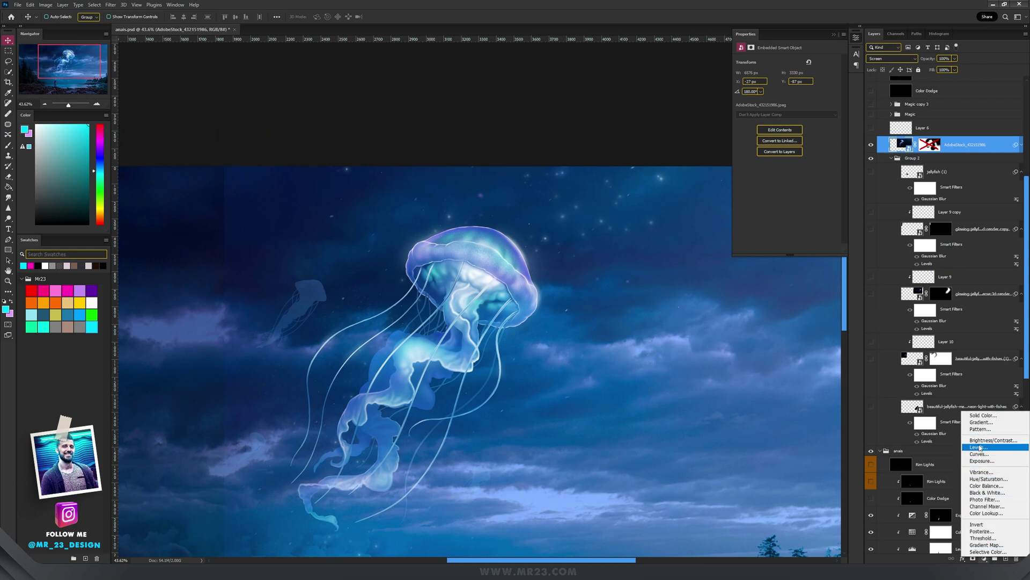
click(980, 448)
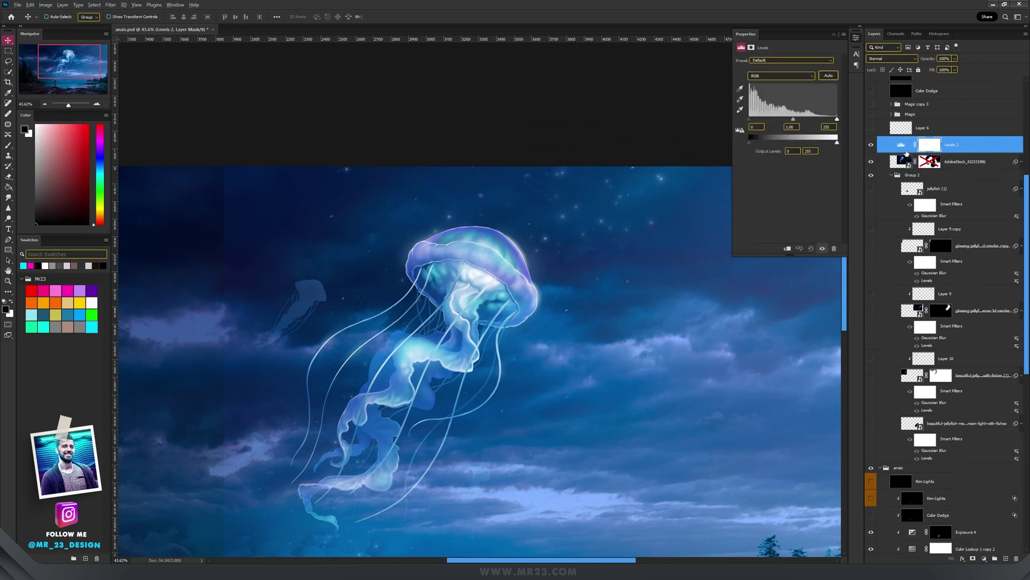
alt+click(906, 151)
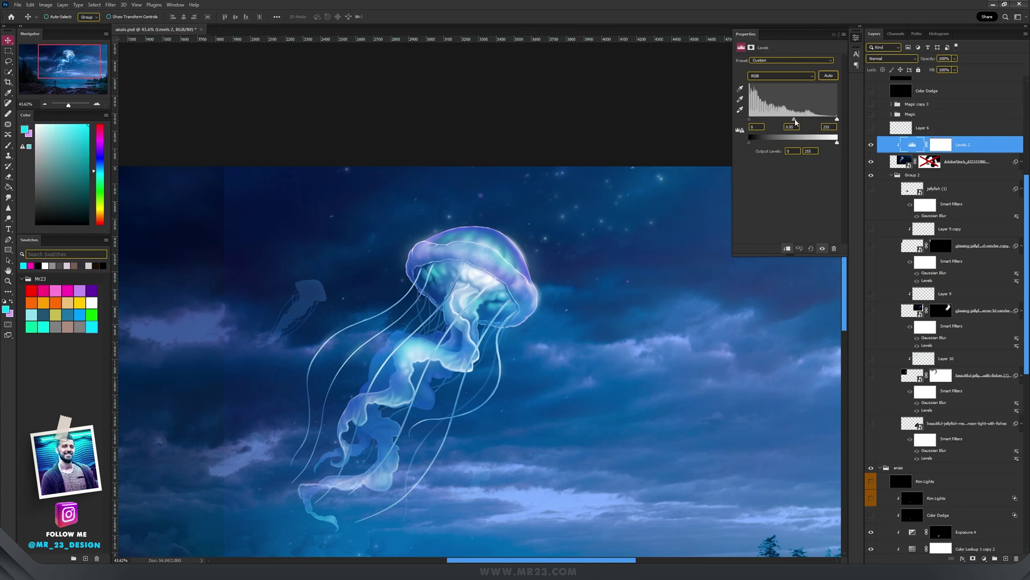
mouse_move(799, 122)
mouse_down()
mouse_move(810, 123)
mouse_move(787, 125)
mouse_move(815, 127)
mouse_up()
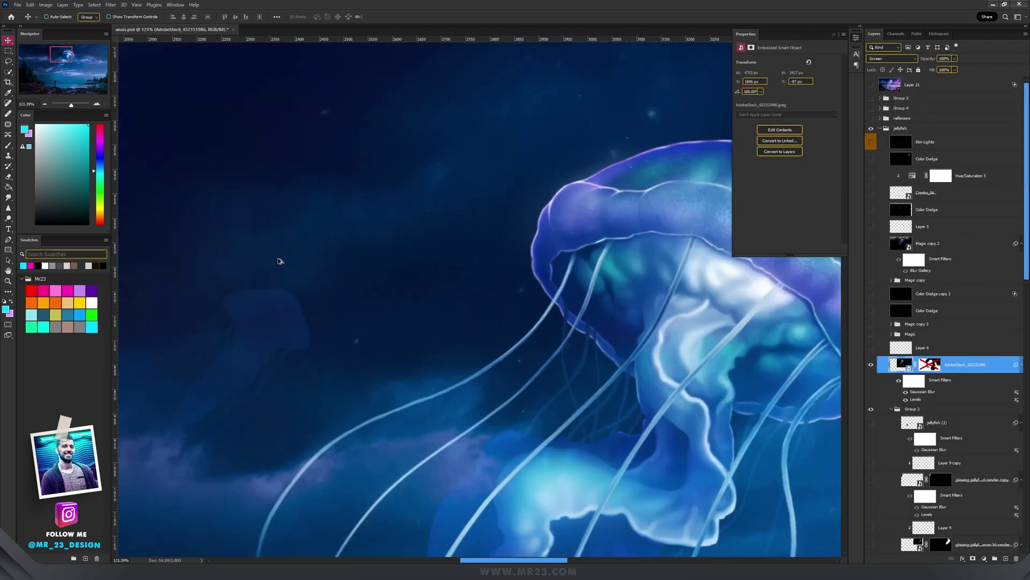
- Re-enable the layer mask on the AdobeStock cloud layer
scroll(418, 168, up, 3)
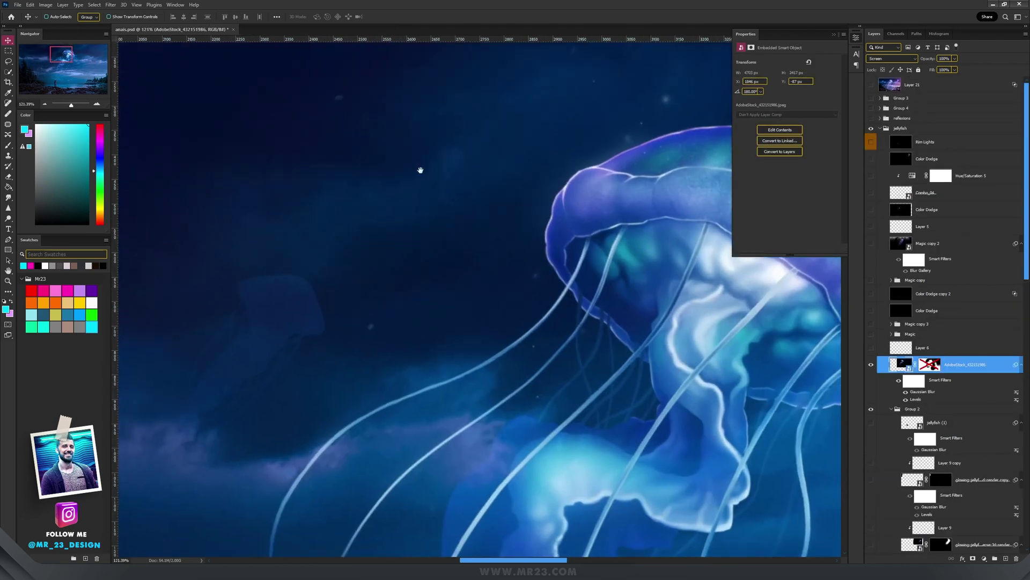
scroll(475, 239, down, 5)
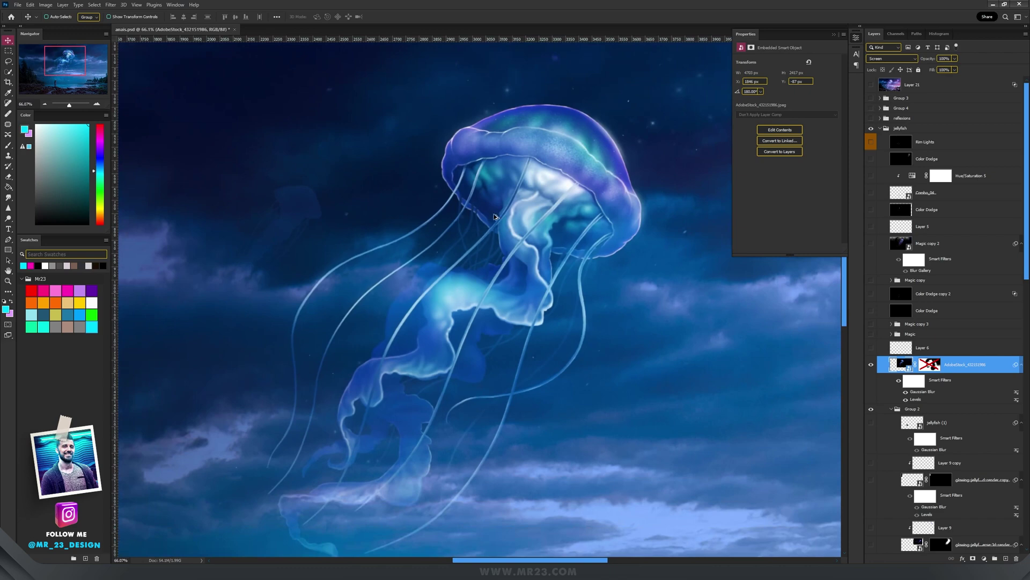
scroll(493, 214, down, 2)
drag(549, 213, 636, 228)
scroll(399, 235, up, 7)
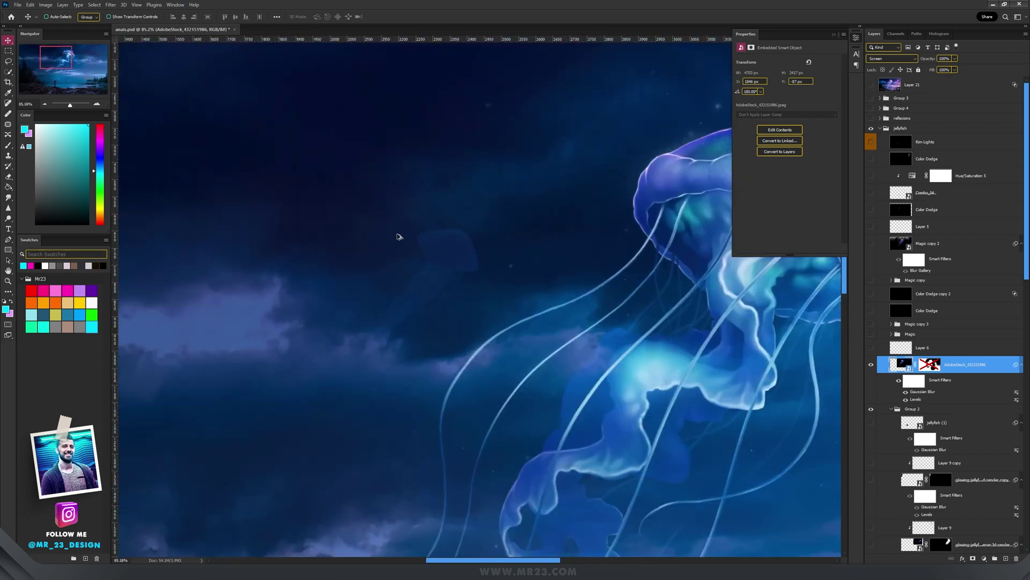
shift+click(930, 365)
- Frame the jellyfish in view and create the empty Group 5 with Ctrl+G
scroll(625, 354, down, 8)
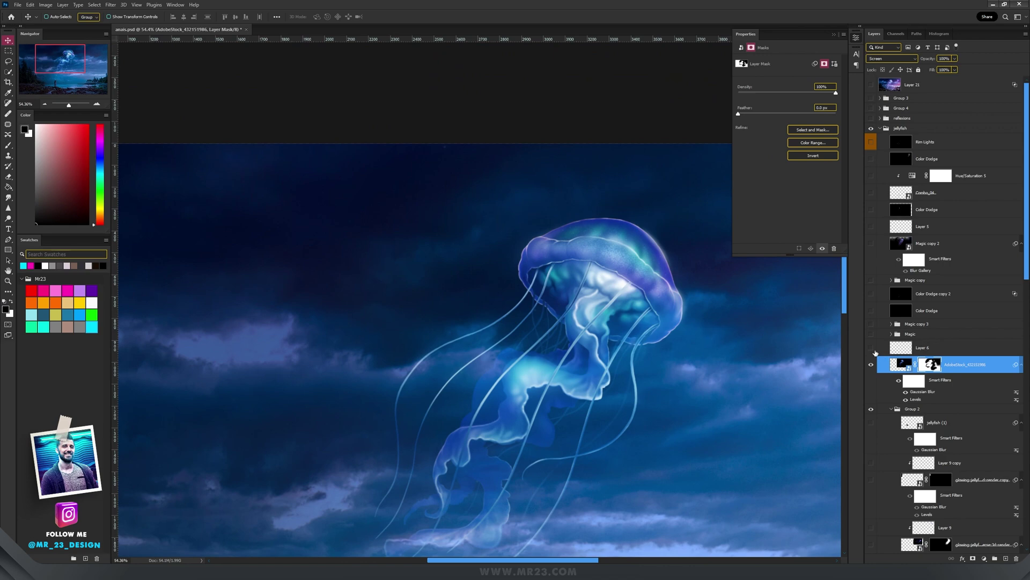
drag(640, 343, 560, 271)
scroll(547, 348, down, 2)
drag(548, 328, 576, 222)
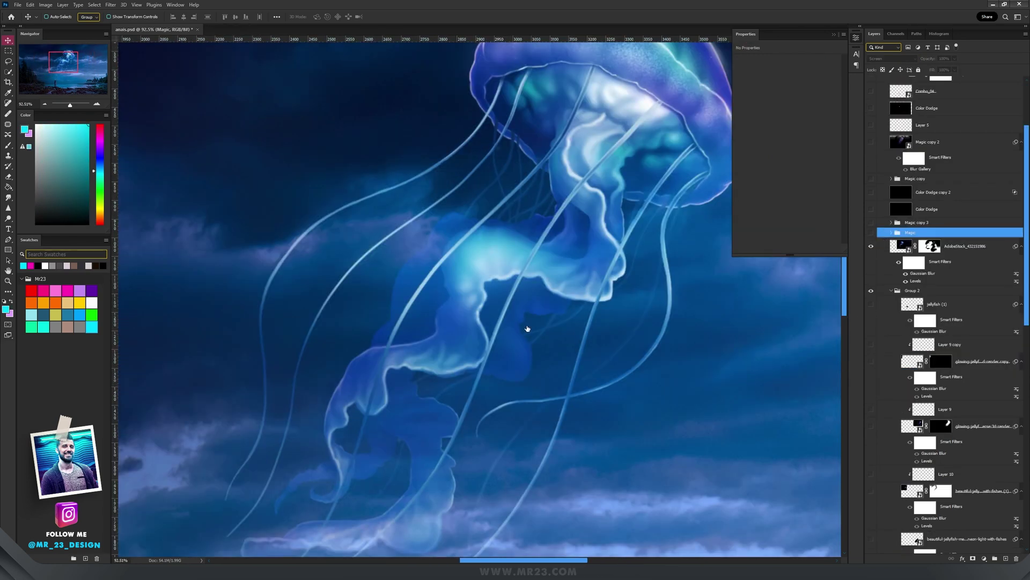
scroll(527, 326, down, 4)
mouse_move(528, 327)
mouse_down()
mouse_move(529, 312)
mouse_move(519, 317)
mouse_up()
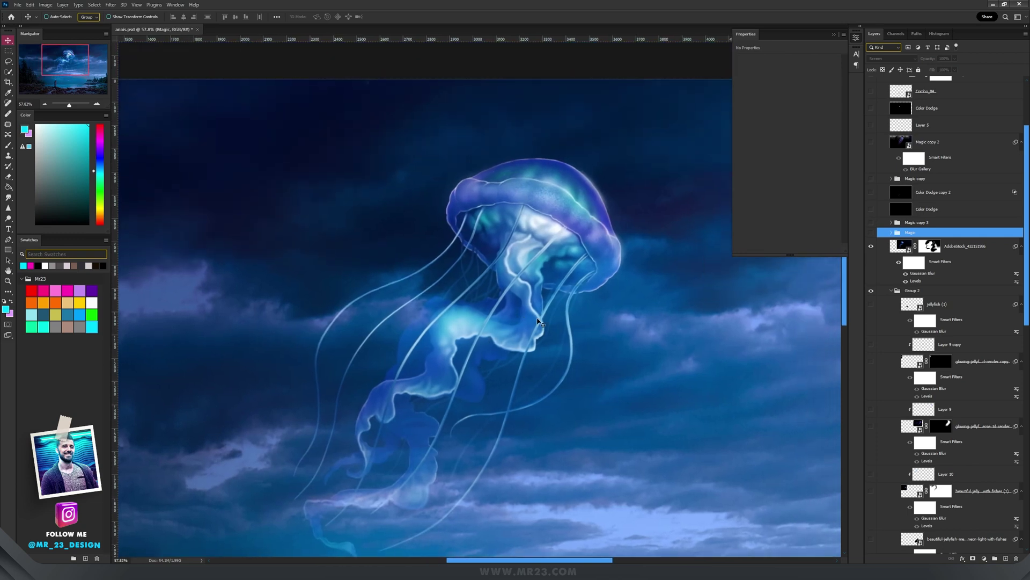
scroll(440, 307, up, 2)
drag(678, 288, 600, 251)
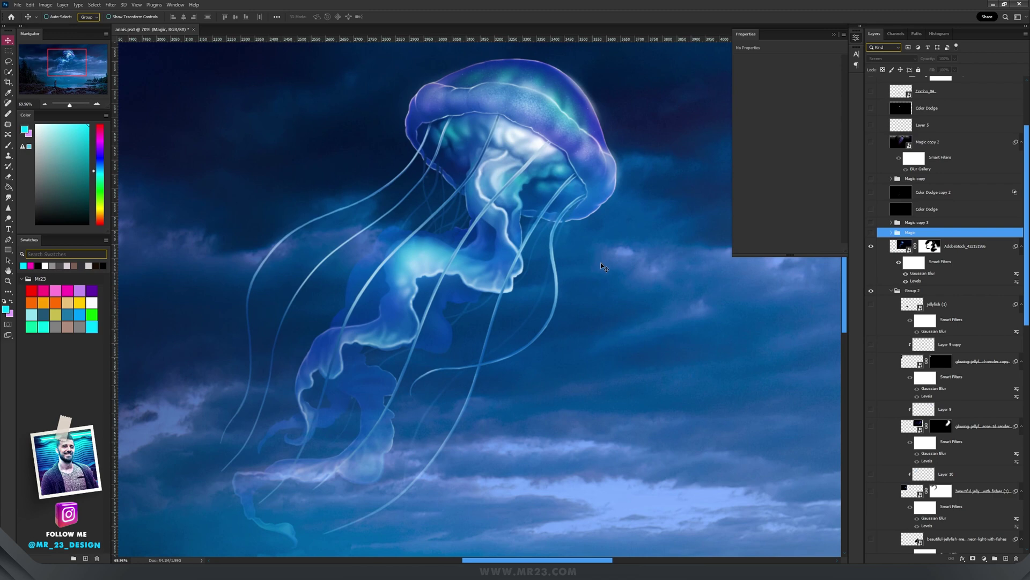
scroll(604, 267, down, 1)
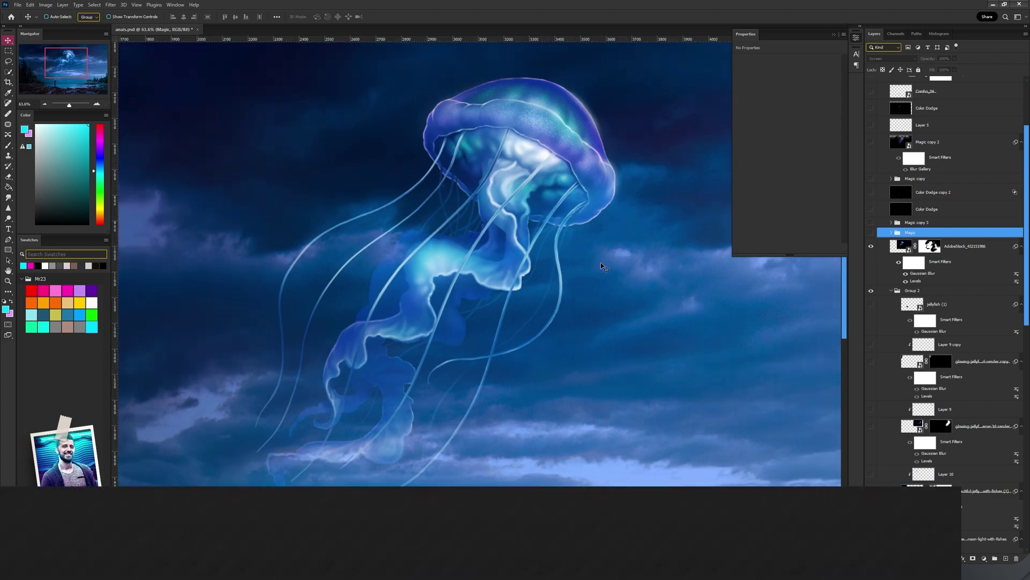
drag(604, 267, 598, 277)
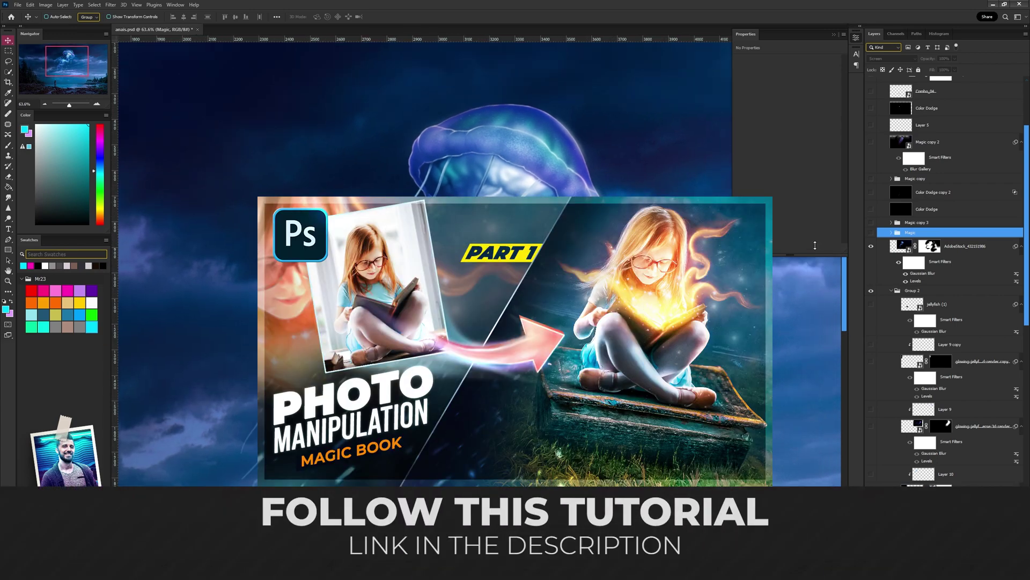
key(ctrl+g)
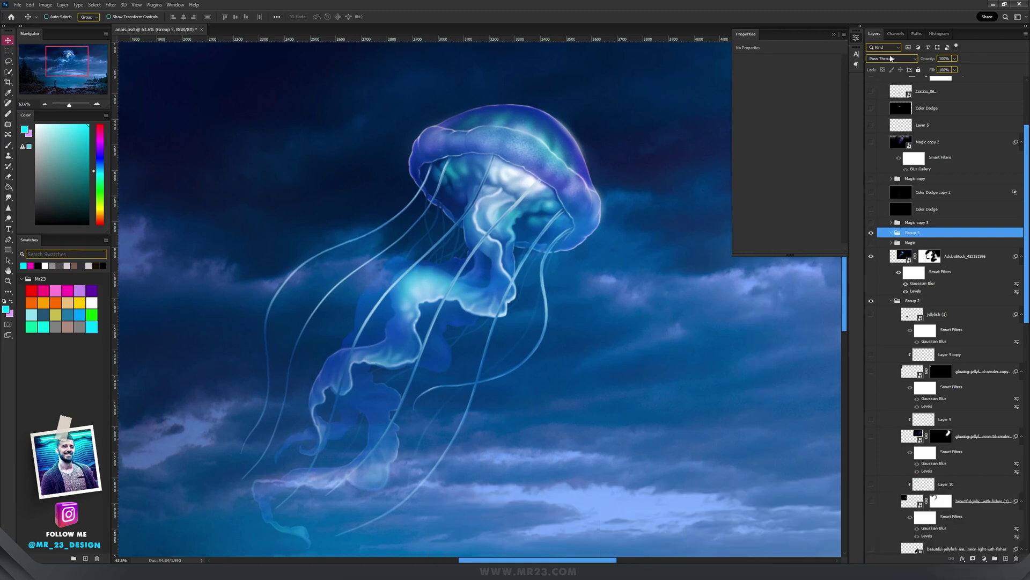
- Set Group 5 to Screen, fill a new Layer 28 black, and add empty Layer 29
click(891, 58)
click(885, 138)
click(1005, 558)
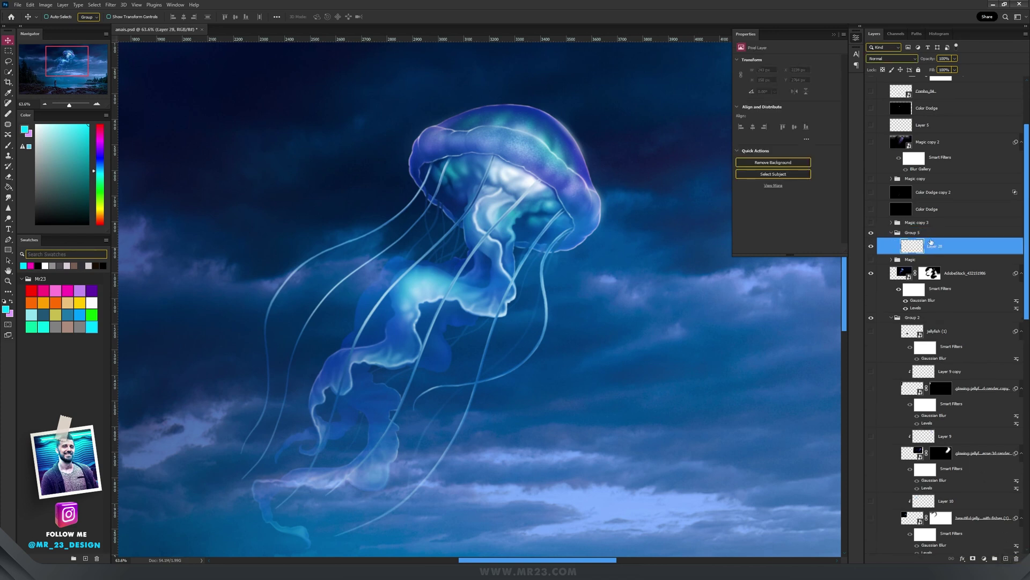
key(g)
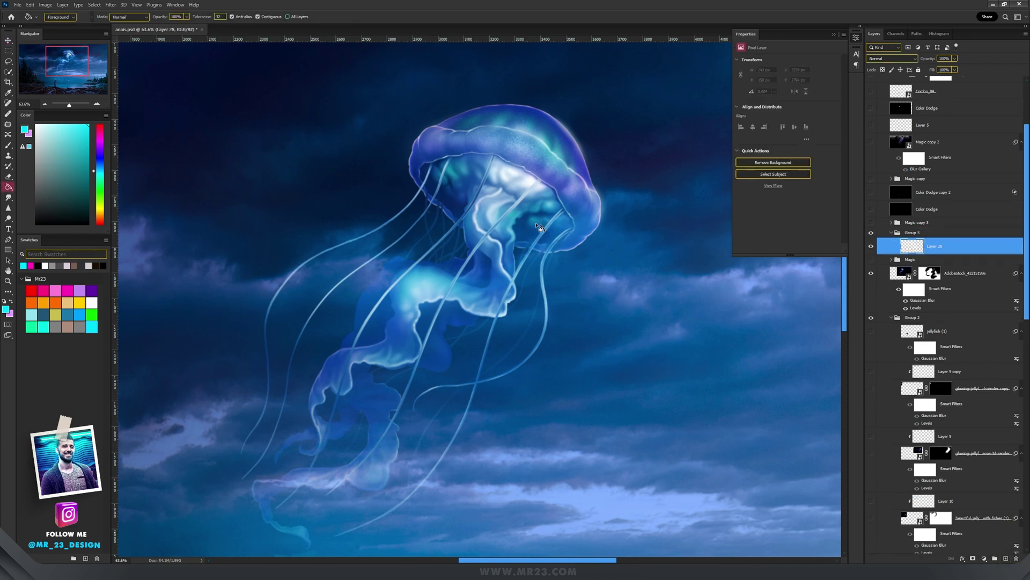
key(d)
click(312, 249)
key(b)
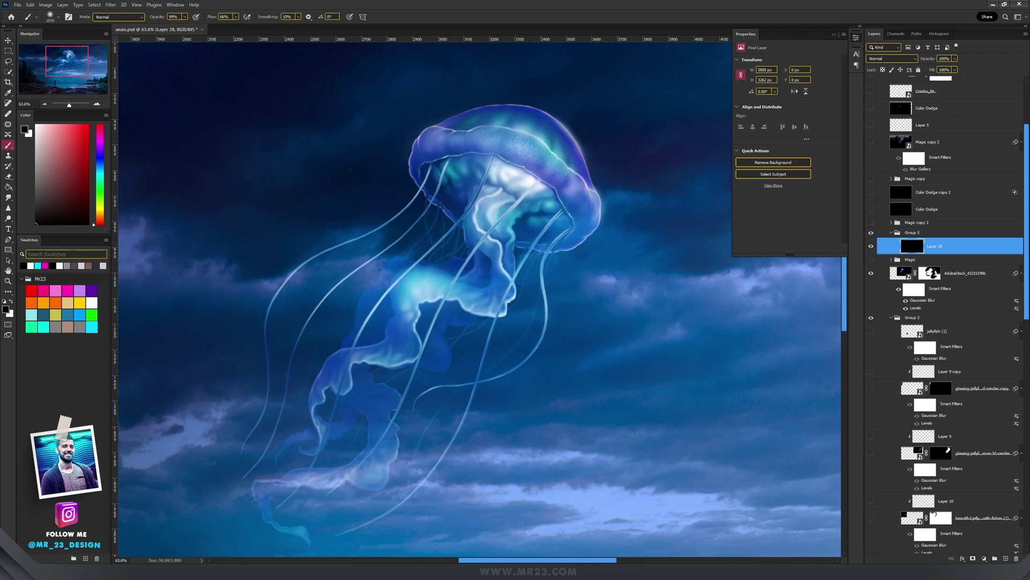
click(1005, 559)
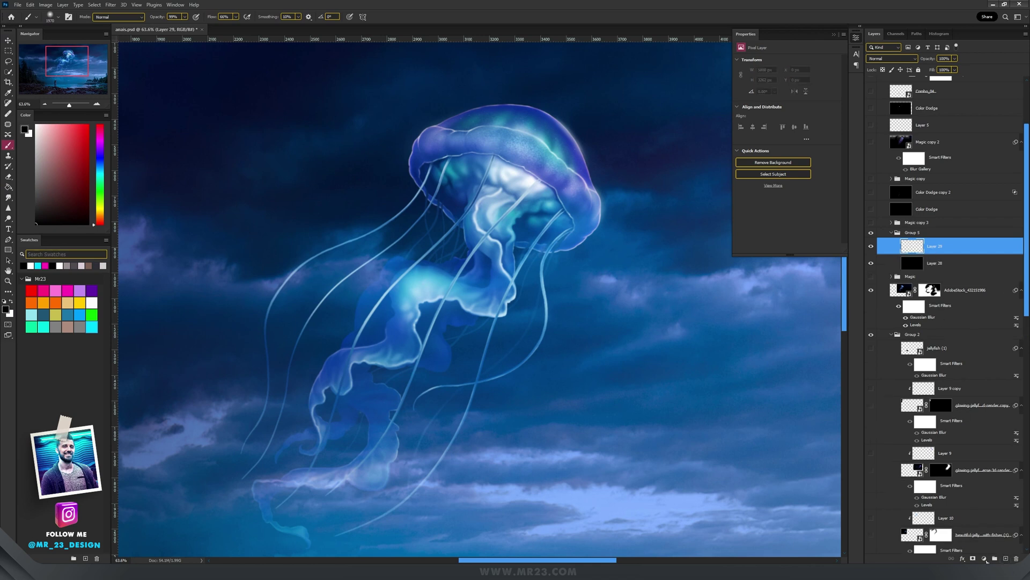
- Add a Gradient Map with the Magic 'blue 2' black-to-cyan preset above Layer 29
click(984, 559)
click(993, 427)
click(786, 63)
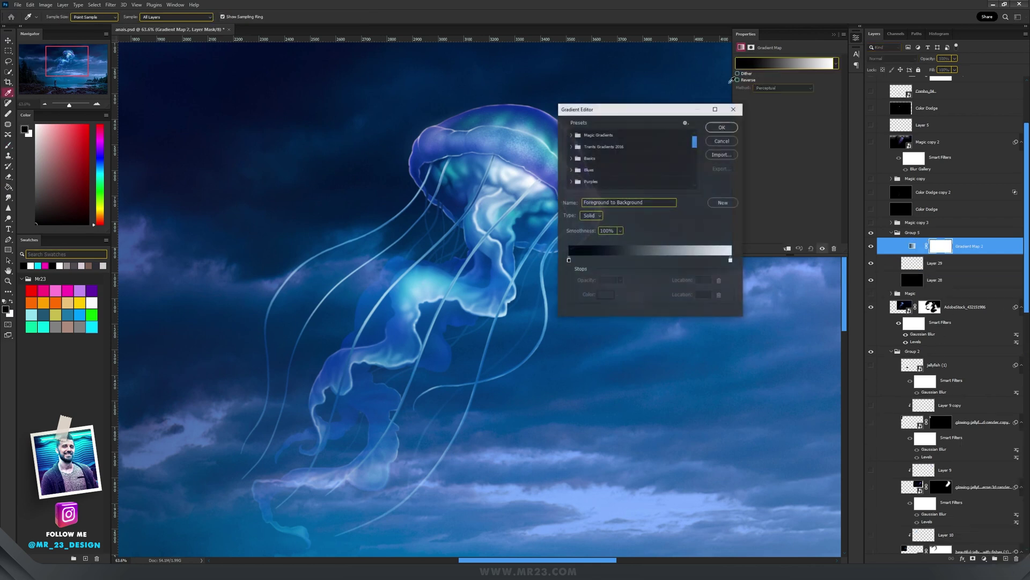
click(571, 135)
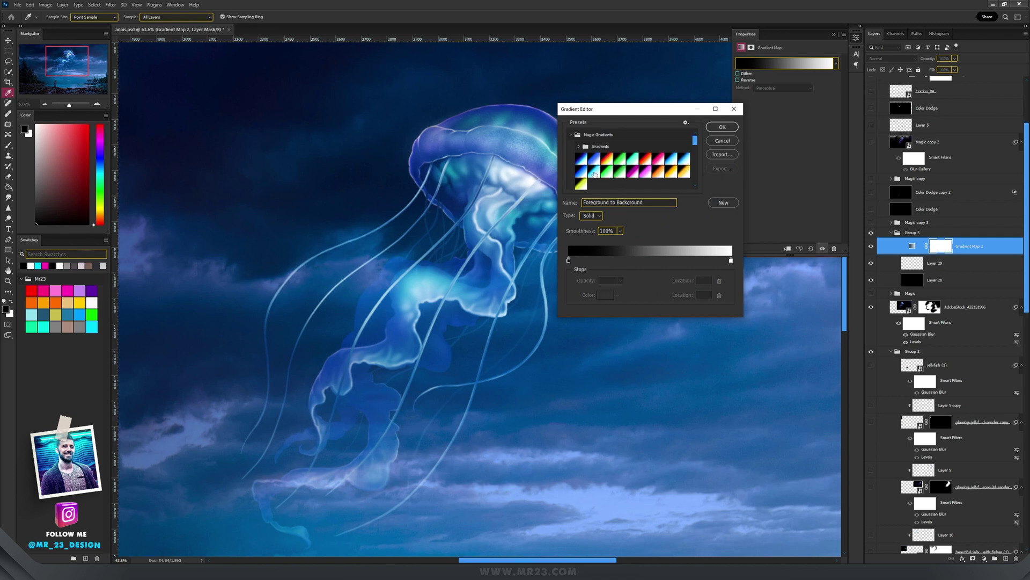
click(595, 171)
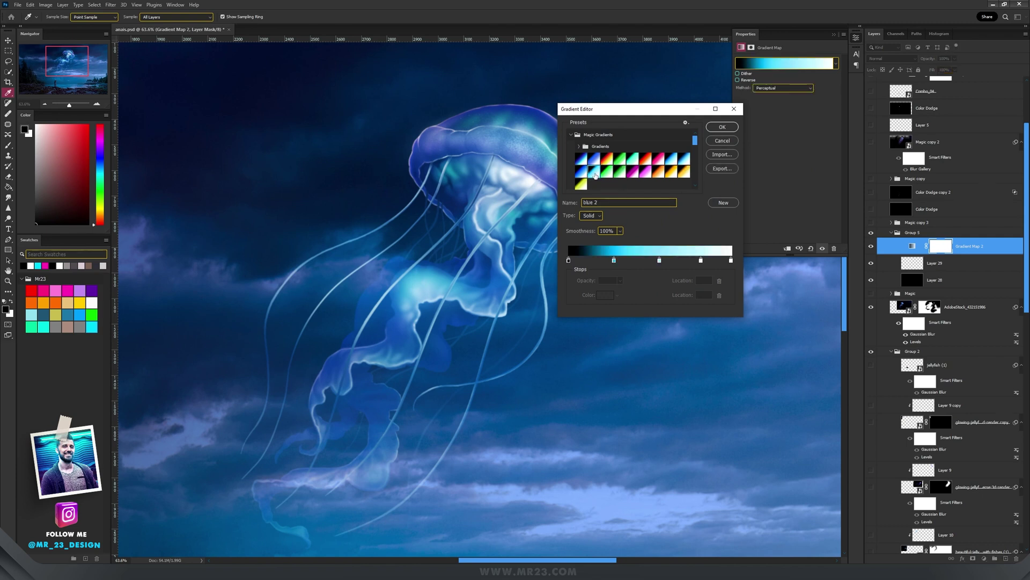
click(614, 262)
key(Return)
click(935, 262)
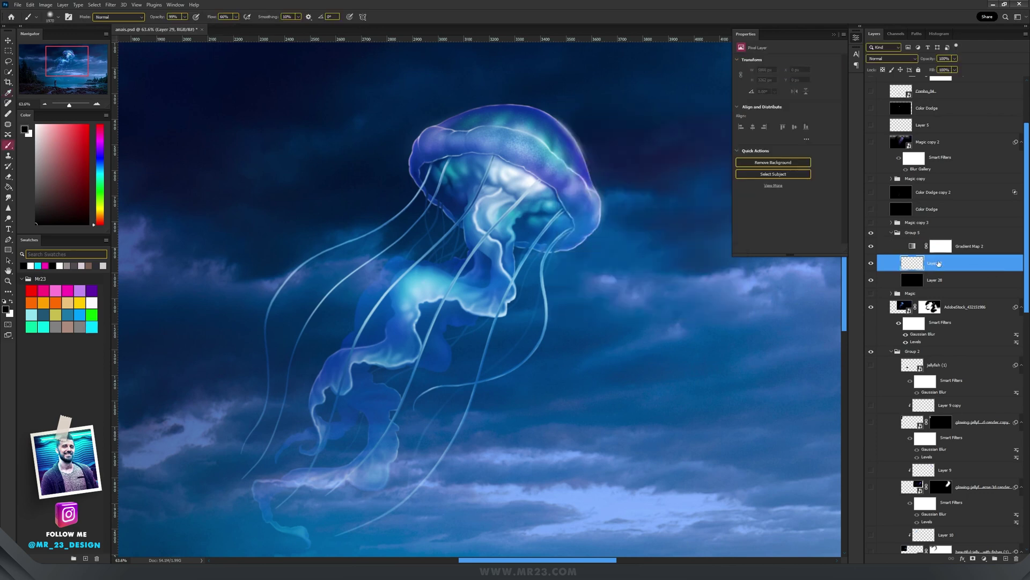
drag(524, 223, 281, 228)
- Set up a white brush at Flow 12%, shrinking it from about 36 px to about 19 px
key(x)
drag(366, 189, 347, 197)
click(237, 17)
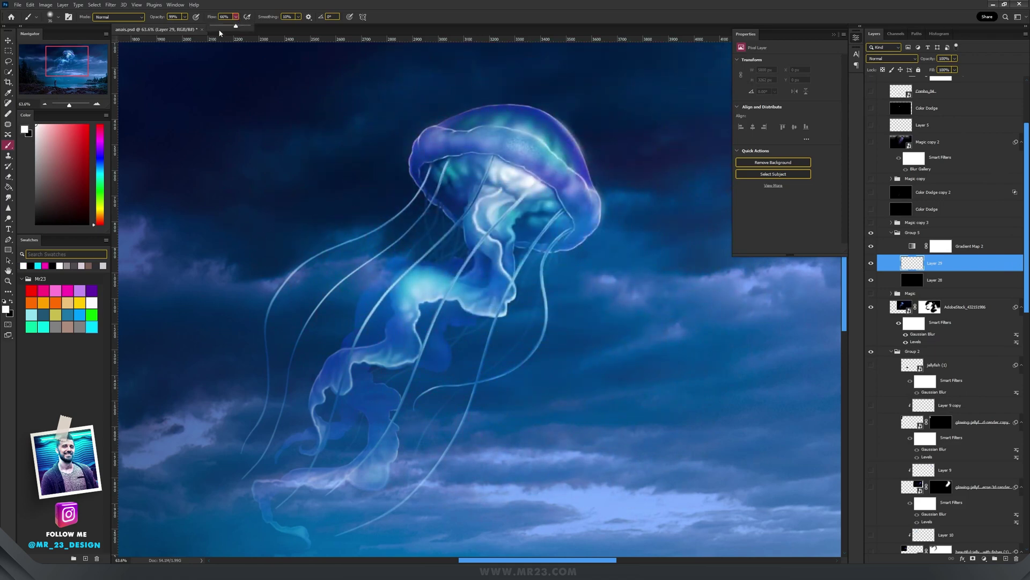
click(482, 178)
scroll(500, 192, up, 10)
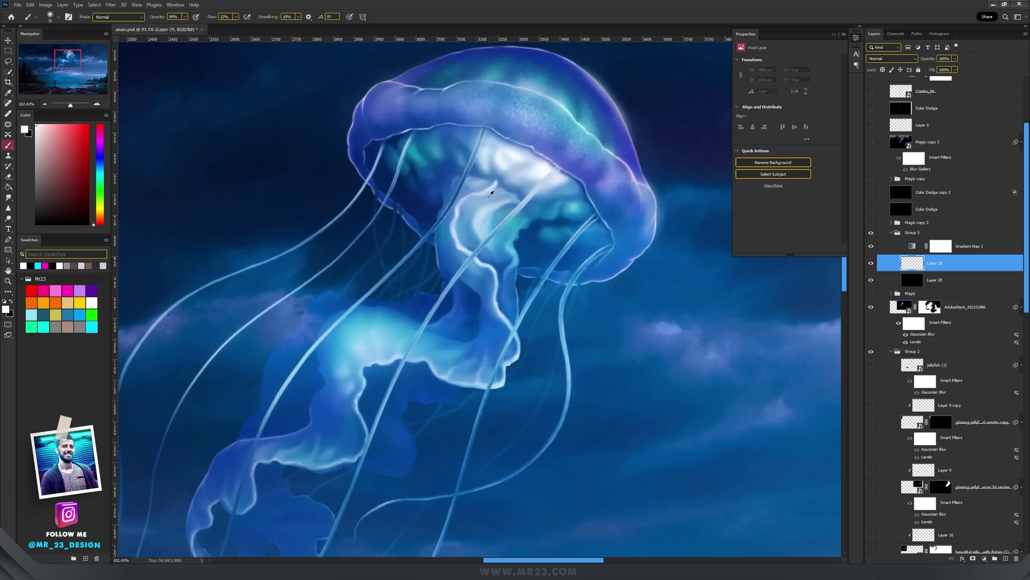
mouse_move(491, 186)
mouse_down()
mouse_move(467, 199)
mouse_move(499, 159)
mouse_move(414, 205)
mouse_move(400, 267)
mouse_move(440, 318)
mouse_up()
scroll(477, 198, down, 2)
scroll(454, 249, down, 5)
drag(481, 246, 505, 257)
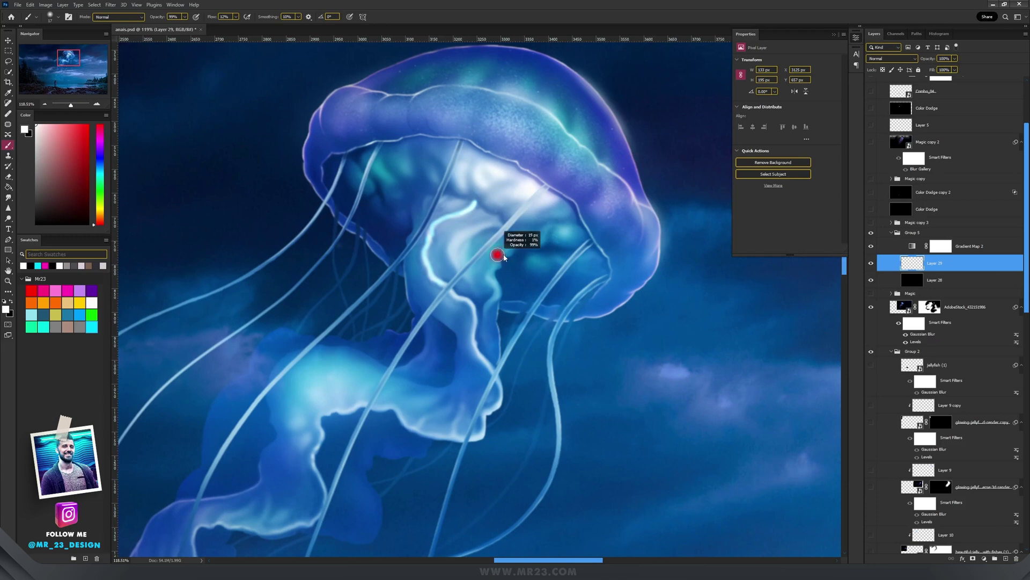
- Paint a cyan glow stroke along the jellyfish's tentacle, then undo it
mouse_move(356, 156)
mouse_down()
mouse_move(291, 243)
mouse_move(256, 265)
mouse_move(292, 238)
mouse_move(342, 169)
mouse_up()
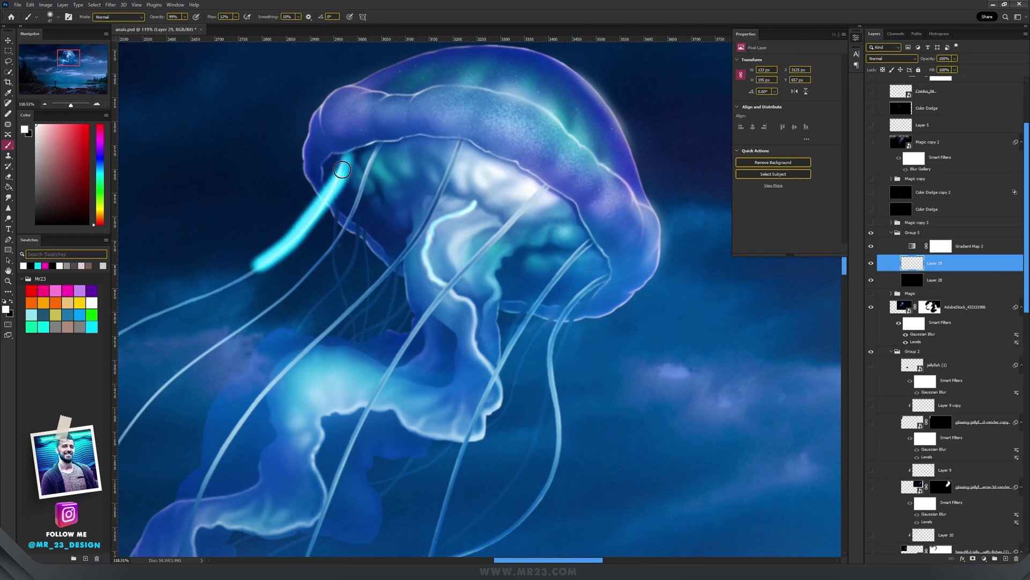
key(ctrl+z)
scroll(342, 169, up, 2)
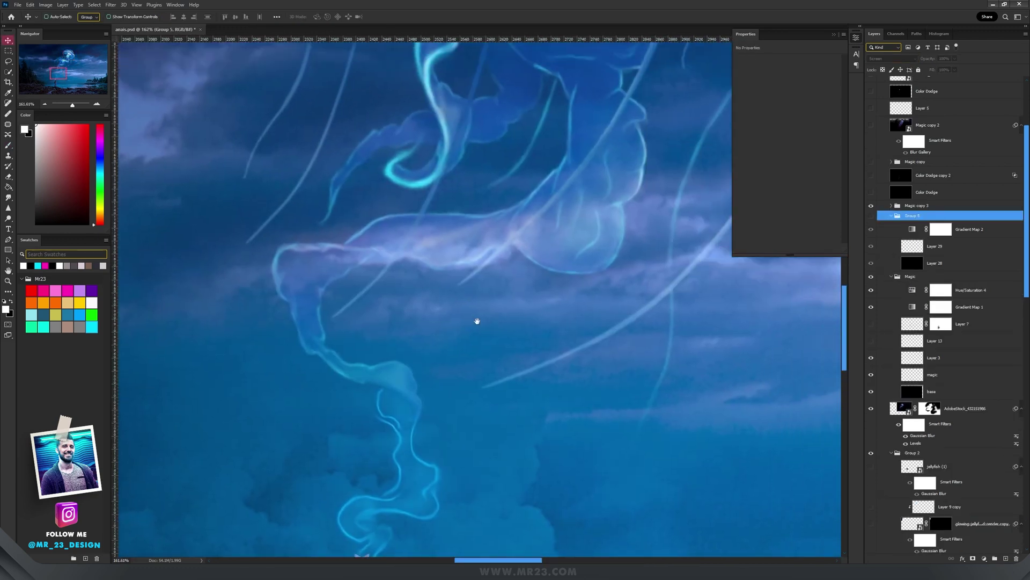
- Frame the whole jellyfish and toggle the Magic copy group off and on to compare its glow
drag(477, 321, 461, 356)
scroll(506, 246, down, 10)
drag(655, 170, 542, 378)
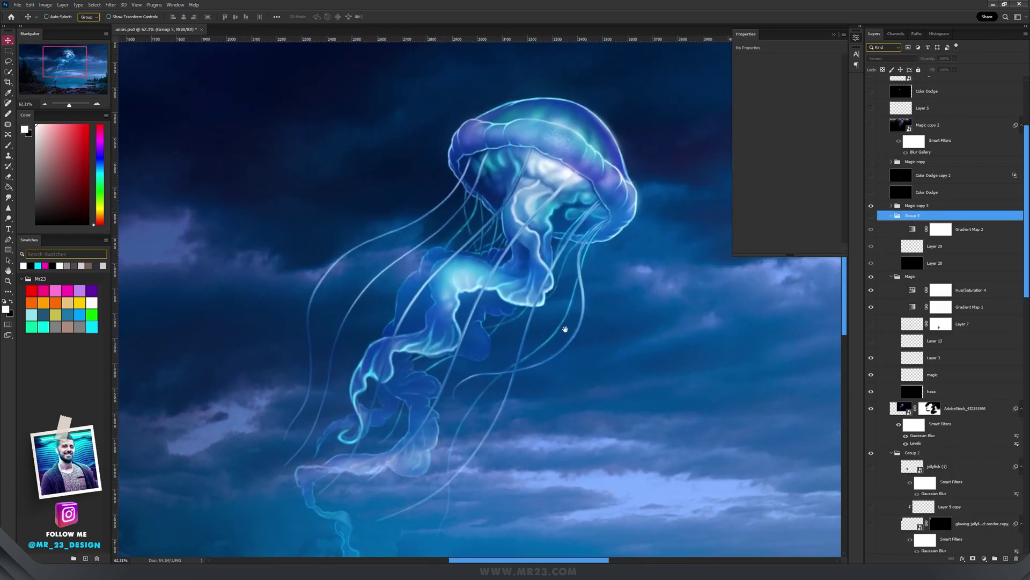
scroll(515, 344, down, 2)
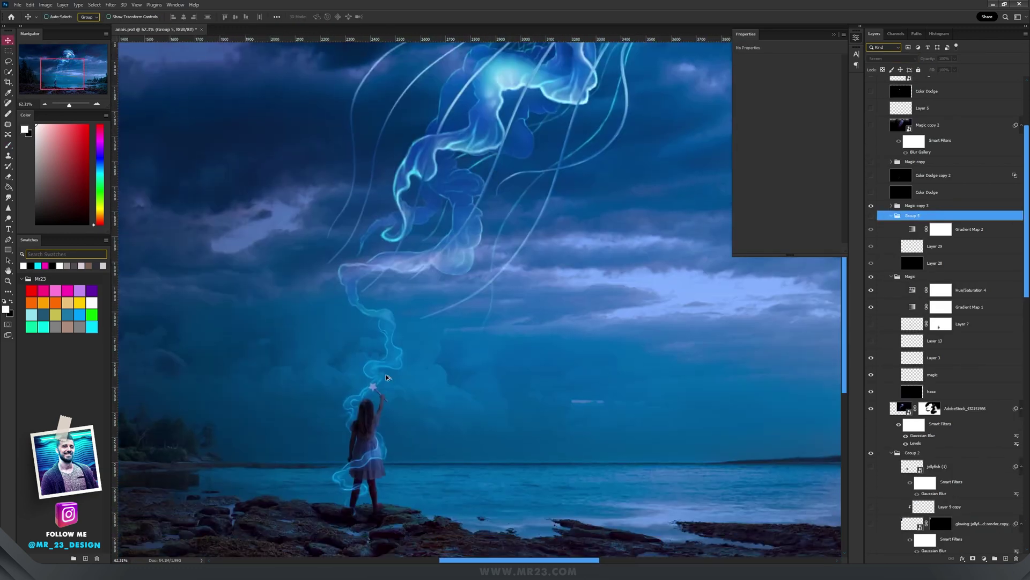
scroll(382, 380, up, 3)
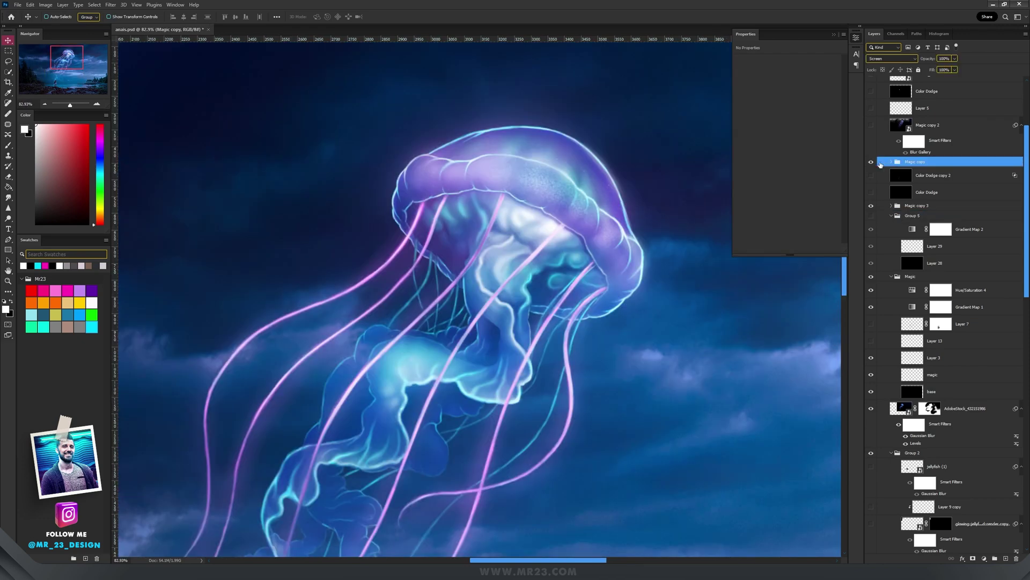
click(871, 162)
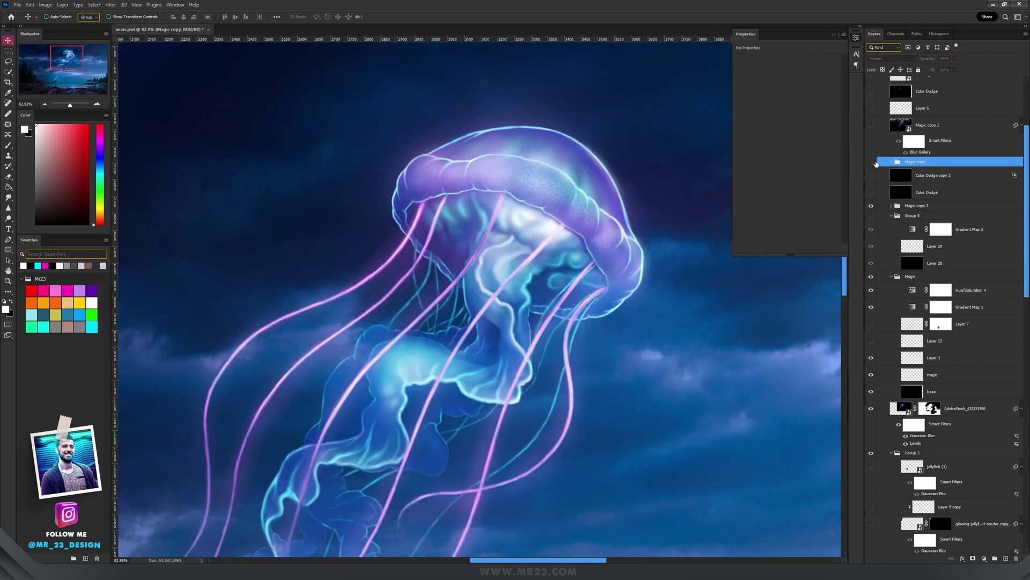
click(871, 161)
drag(591, 363, 543, 458)
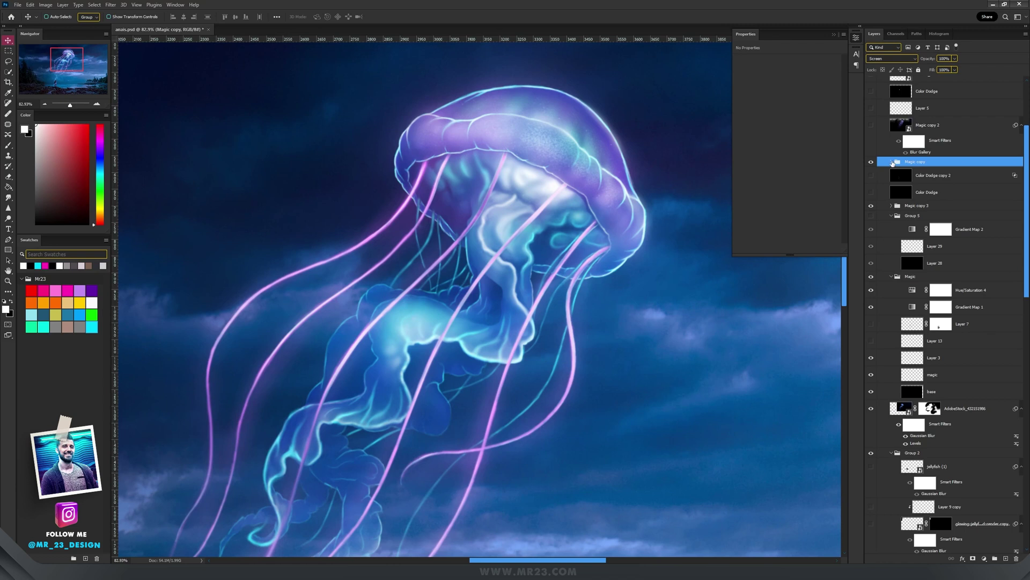
- Expand Magic copy and inspect Gradient Map 1's gradient, closing the editor unchanged
click(893, 162)
click(914, 178)
click(783, 63)
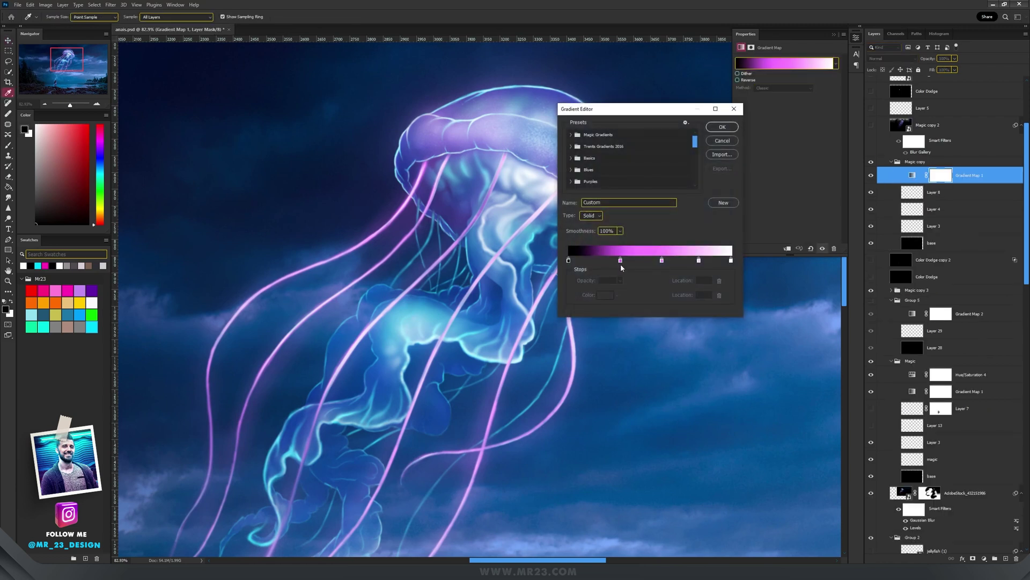
click(722, 126)
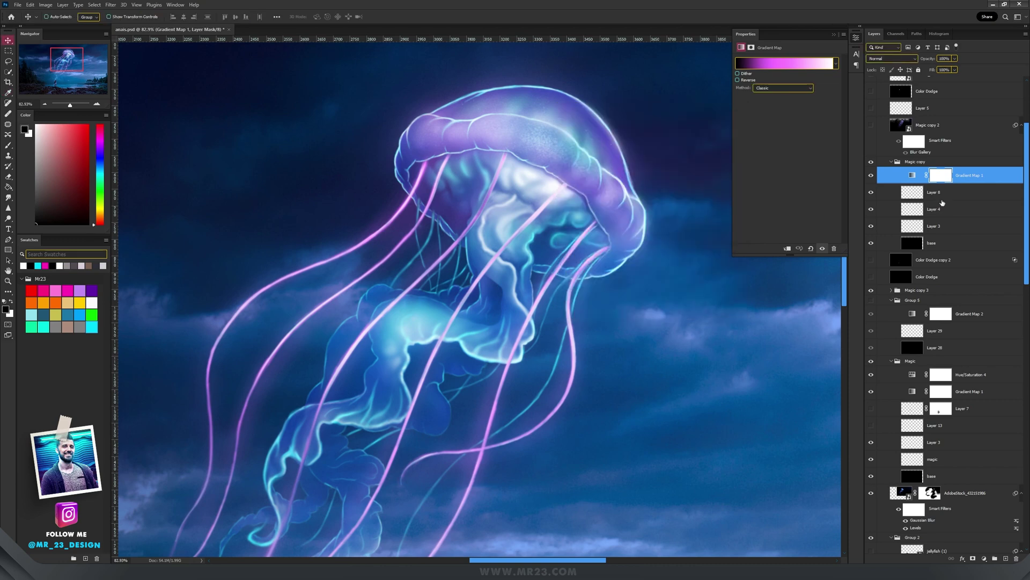
- Select Layer 8 and pan from the girl on the rocks up to the jellyfish's full bell
click(945, 198)
scroll(555, 333, down, 3)
drag(549, 347, 543, 289)
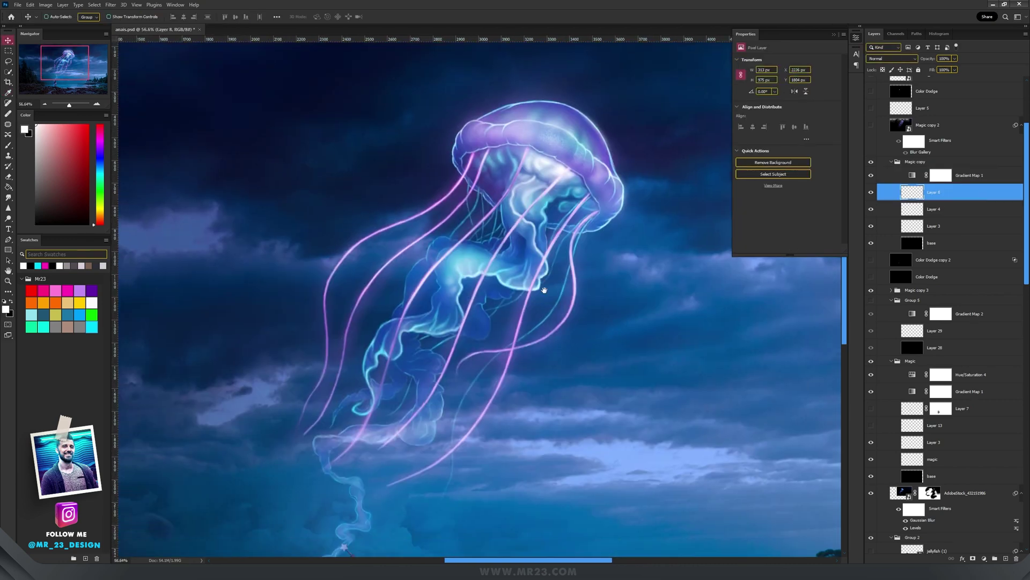
drag(474, 386, 492, 256)
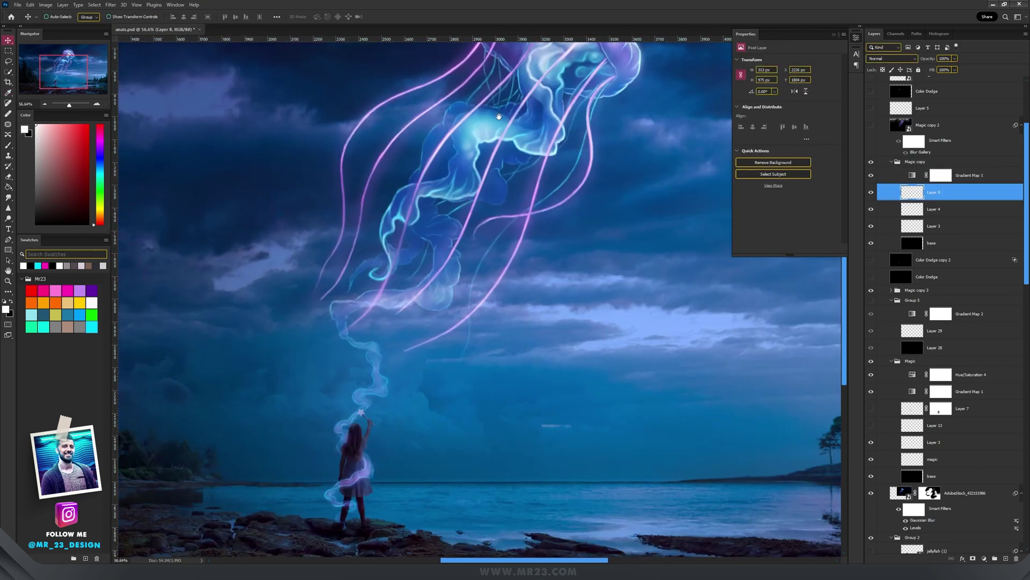
drag(499, 116, 483, 218)
scroll(518, 120, up, 4)
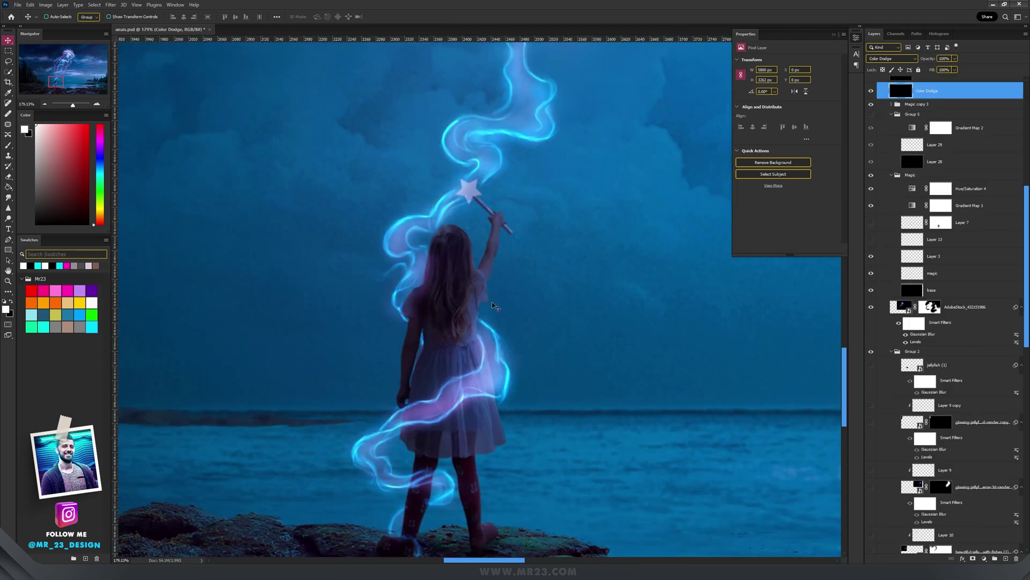
- Turn on and select the Rim Lights glow layer, leaving its Linear Dodge (Add) blending unchanged
scroll(525, 325, down, 2)
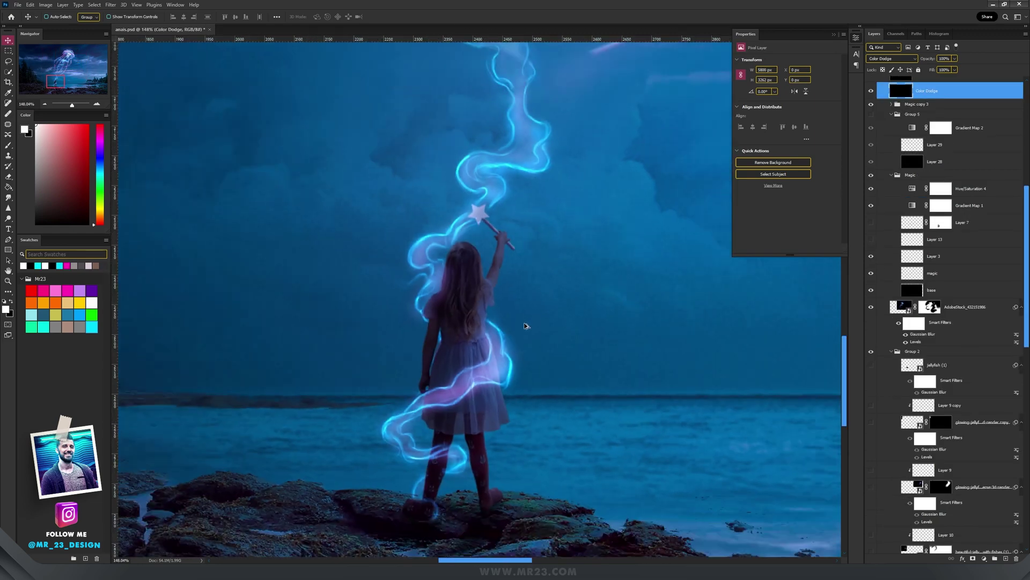
scroll(460, 307, up, 3)
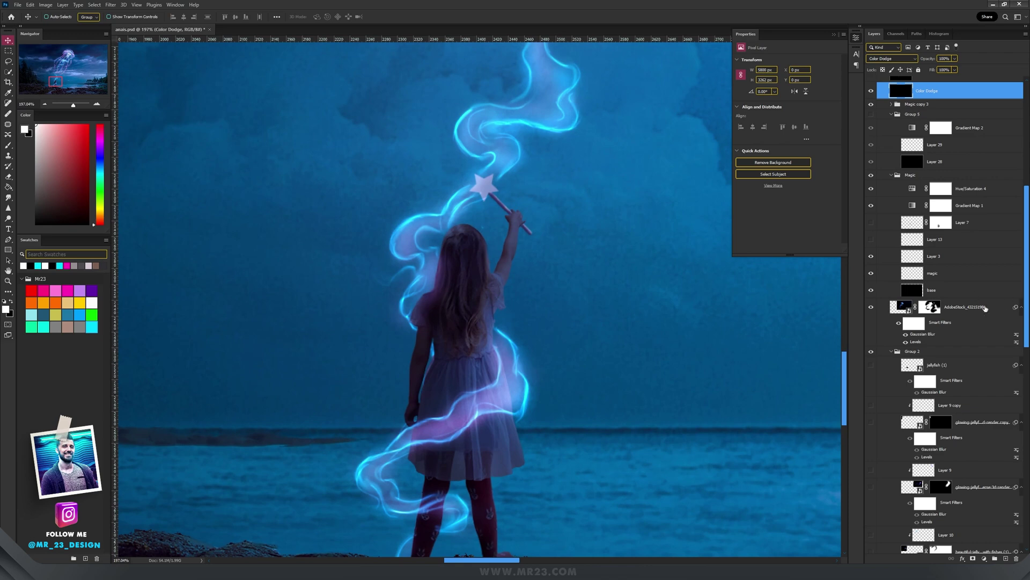
scroll(966, 317, down, 10)
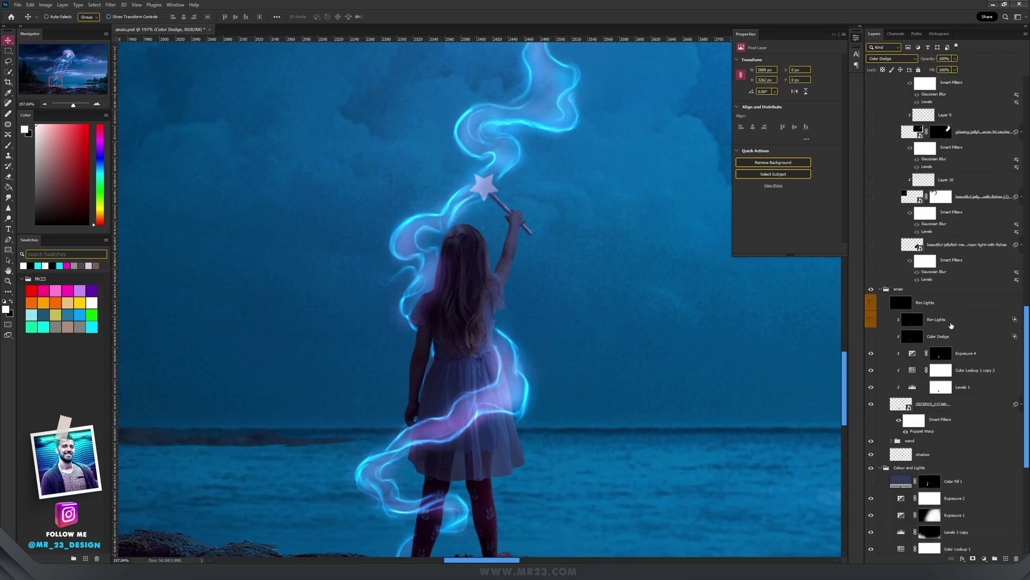
click(875, 305)
click(946, 302)
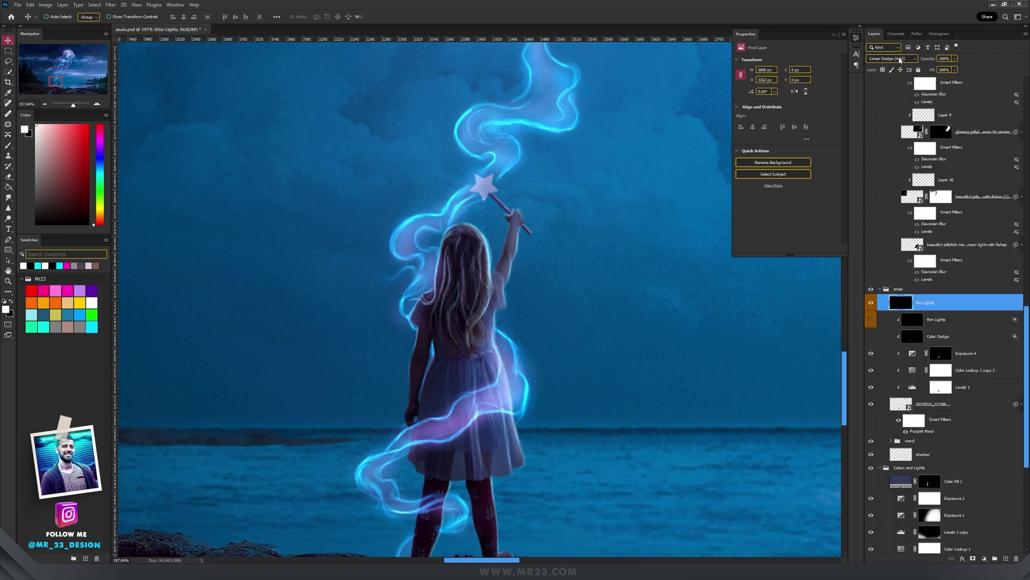
click(900, 59)
click(900, 59)
- Toggle the Color Dodge layer to compare, then turn on and select the clipped Rim Lights layer
scroll(465, 231, up, 5)
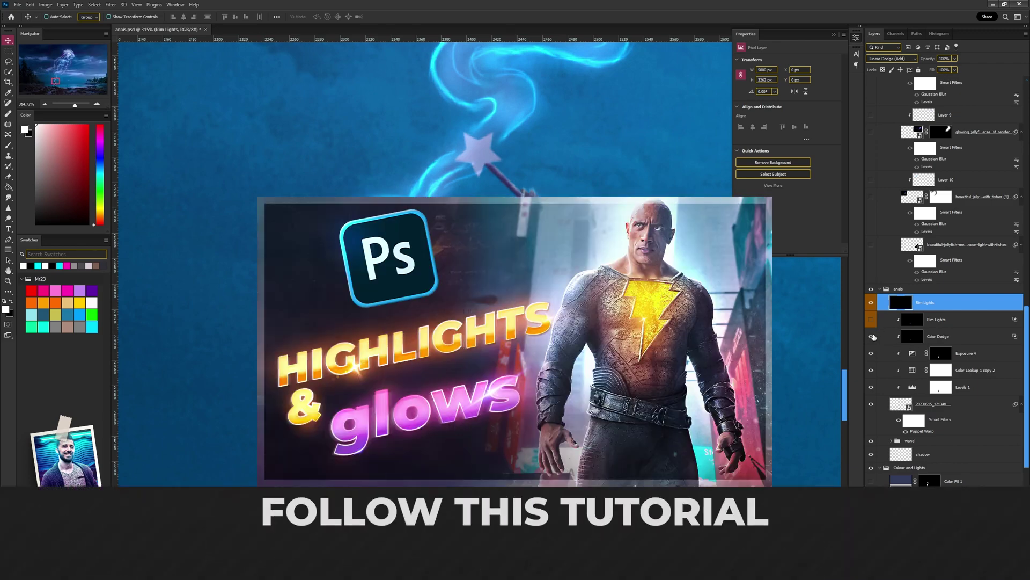
click(871, 337)
click(871, 337)
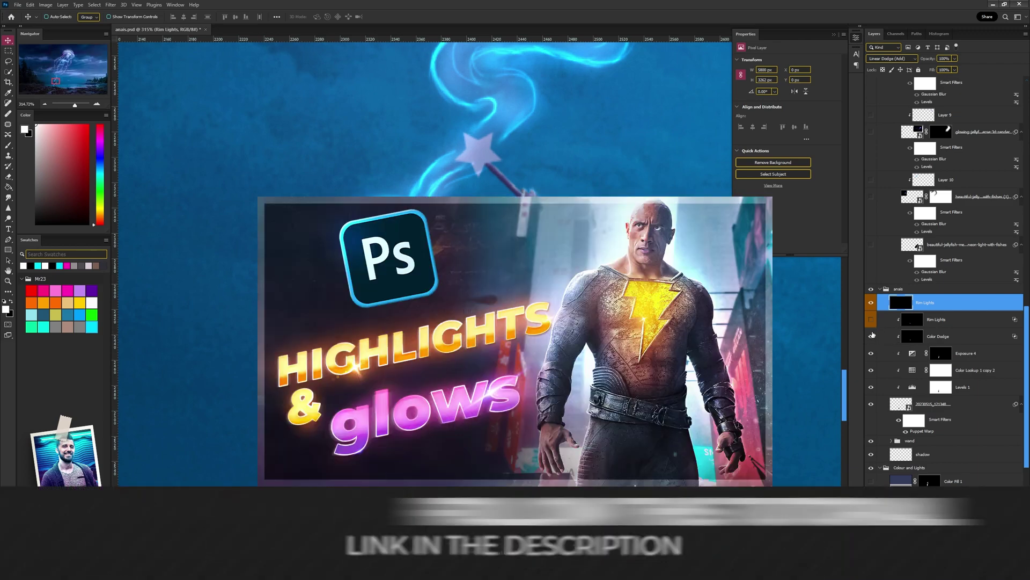
click(871, 319)
click(937, 319)
scroll(536, 361, down, 5)
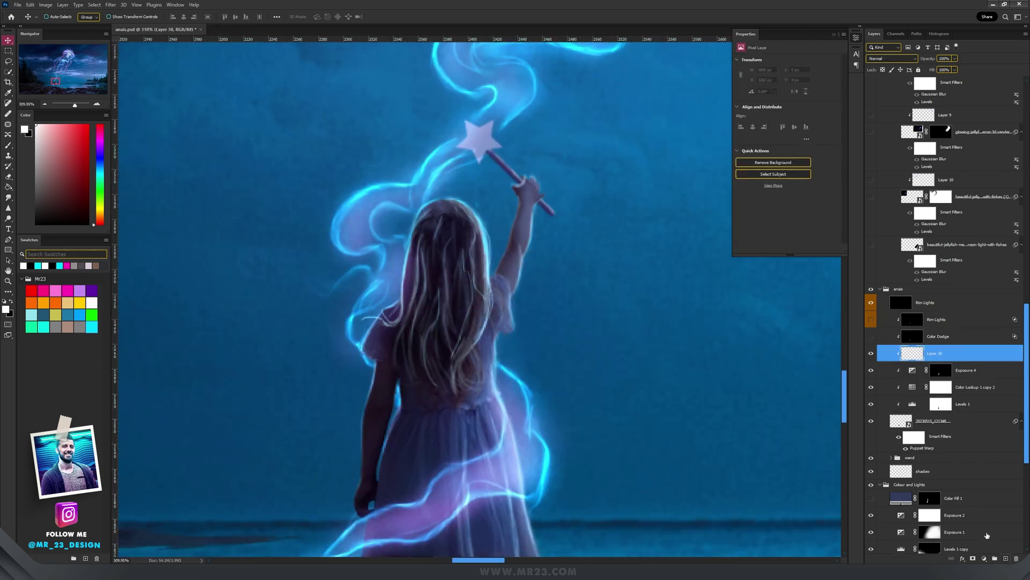
- Add Layer 30 clipped to the girl, fill it black, and set it to Color Dodge
key(g)
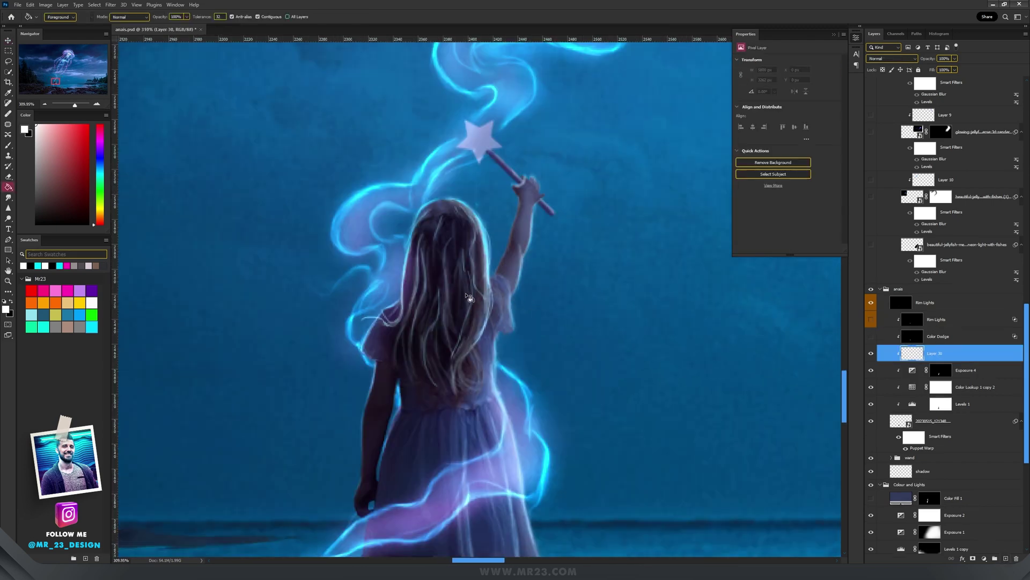
key(x)
click(464, 294)
key(v)
click(892, 59)
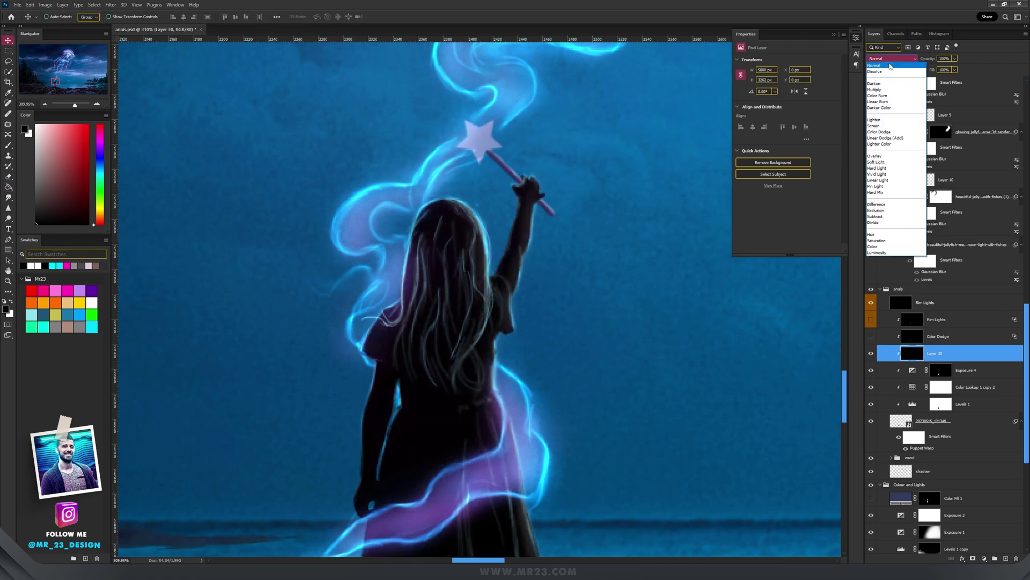
click(879, 132)
- Paint white light along the raised arm's right edge and the right side of the dress
key(b)
key(x)
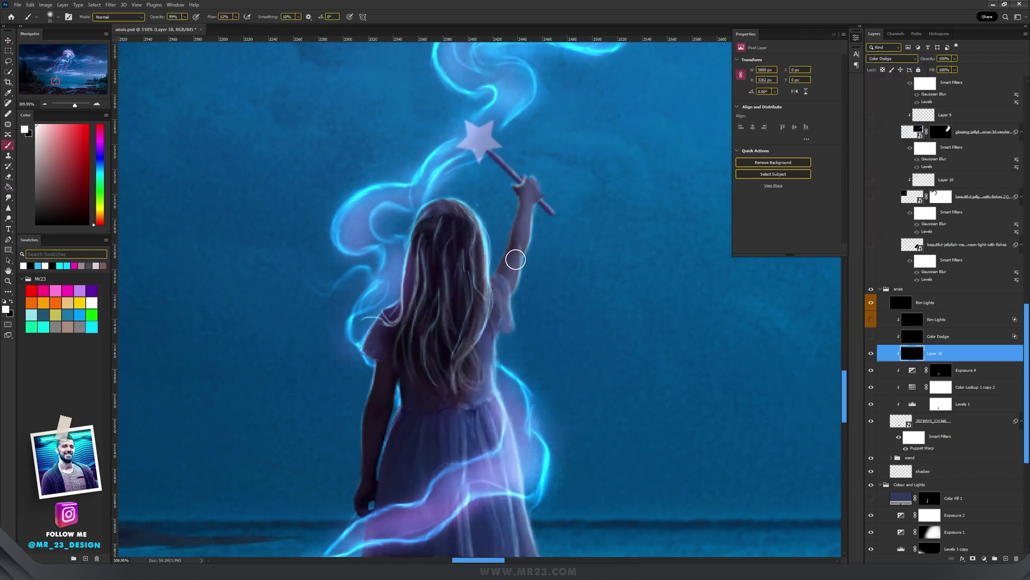
drag(518, 263, 510, 264)
mouse_move(534, 221)
mouse_down()
mouse_move(522, 249)
mouse_move(517, 470)
mouse_move(499, 401)
mouse_move(508, 502)
mouse_move(516, 459)
mouse_move(511, 487)
mouse_move(487, 357)
mouse_move(476, 354)
mouse_move(492, 291)
mouse_move(480, 225)
mouse_move(476, 363)
mouse_move(486, 389)
mouse_up()
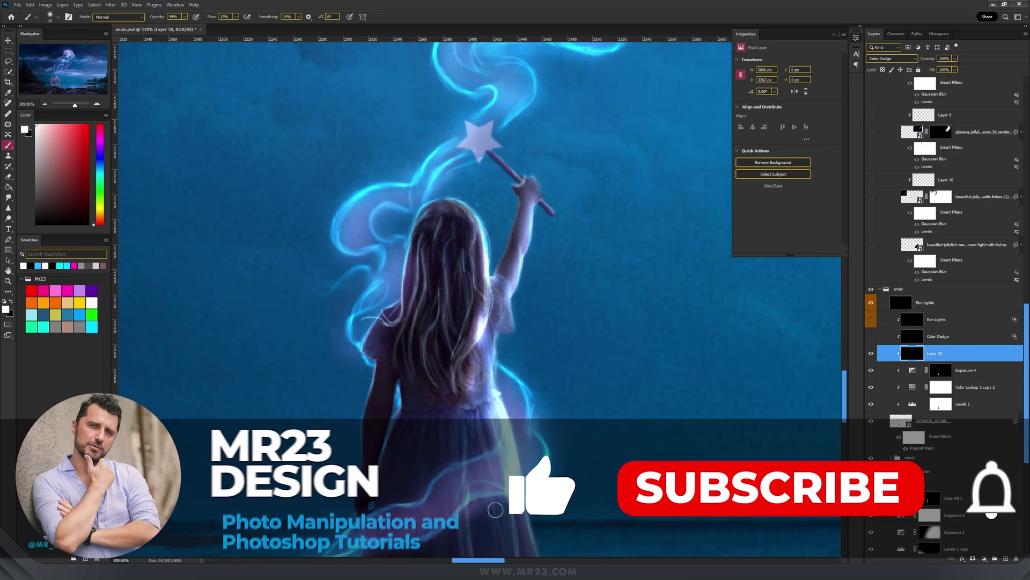
drag(529, 532, 487, 385)
drag(485, 337, 502, 342)
mouse_move(489, 426)
mouse_down()
mouse_move(483, 369)
mouse_move(401, 353)
mouse_move(480, 451)
mouse_move(501, 370)
mouse_up()
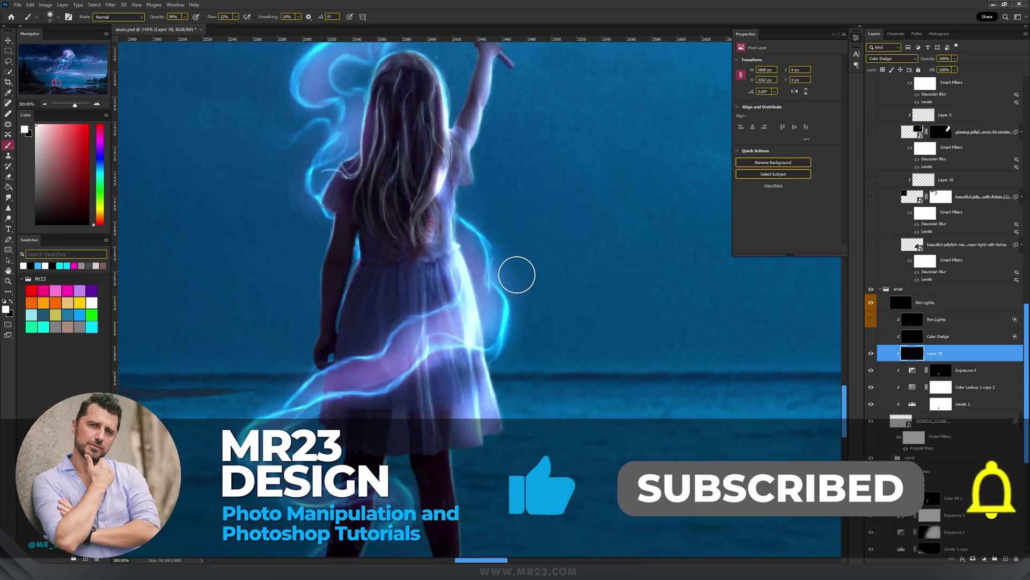
drag(515, 266, 511, 289)
- Paint black to tone down the glow on the skirt's right side and hem
key(x)
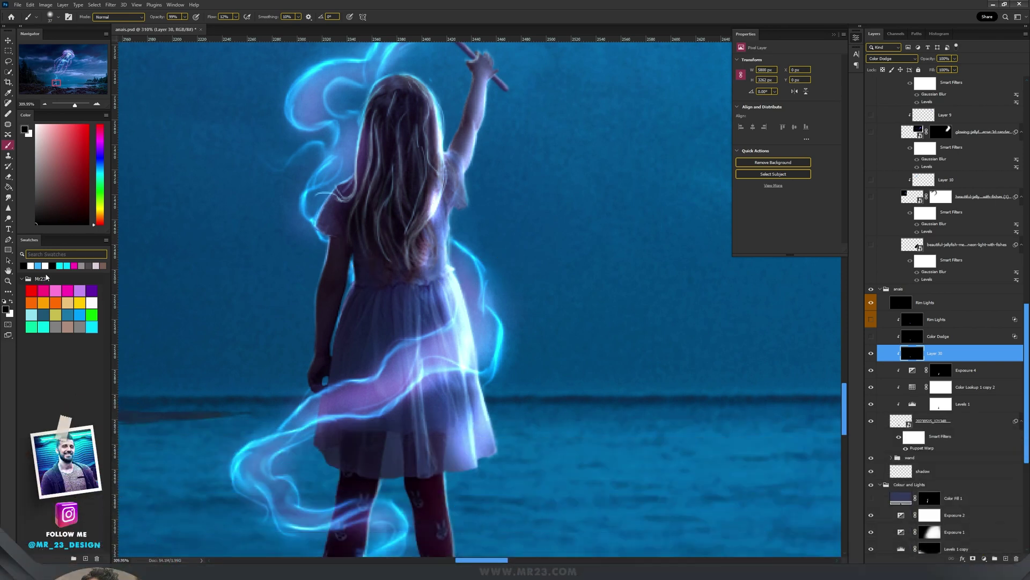
drag(437, 303, 456, 401)
mouse_move(474, 362)
mouse_down()
mouse_move(487, 458)
mouse_move(470, 449)
mouse_move(462, 483)
mouse_up()
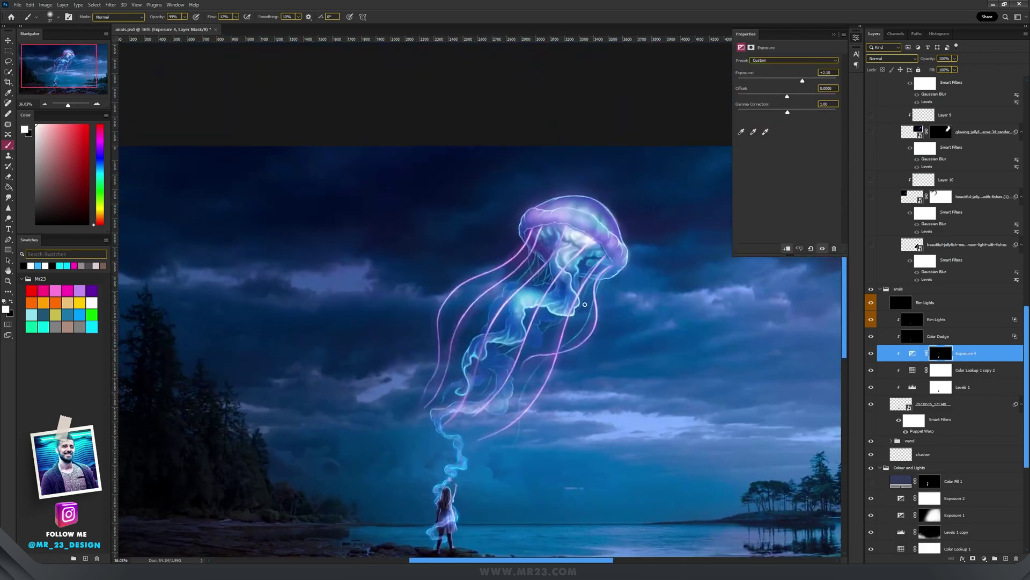
- Show the small jellyfish on the right, at the top left, and the glowing jellyfish layer
drag(585, 304, 485, 263)
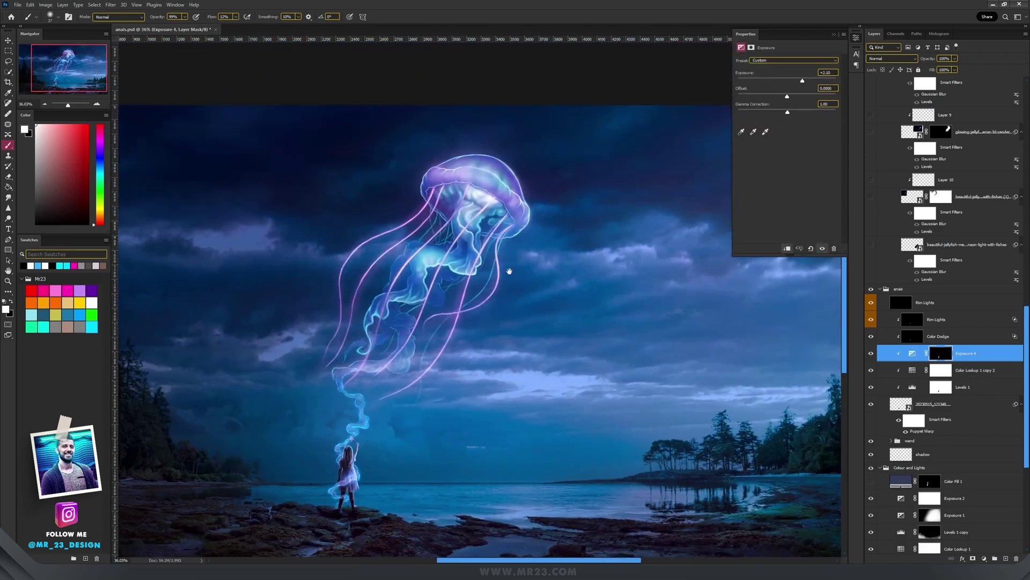
key(v)
click(871, 245)
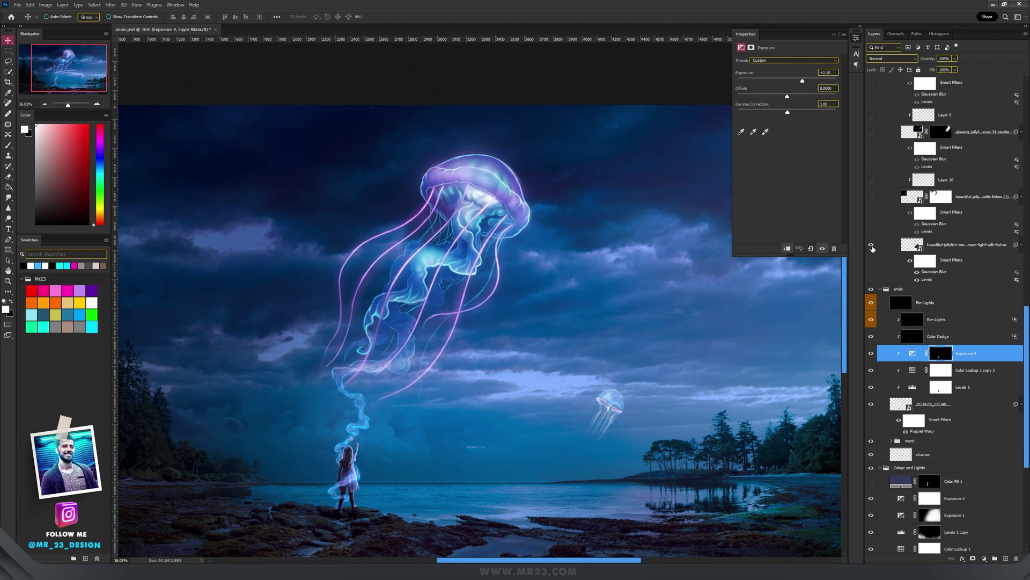
click(871, 196)
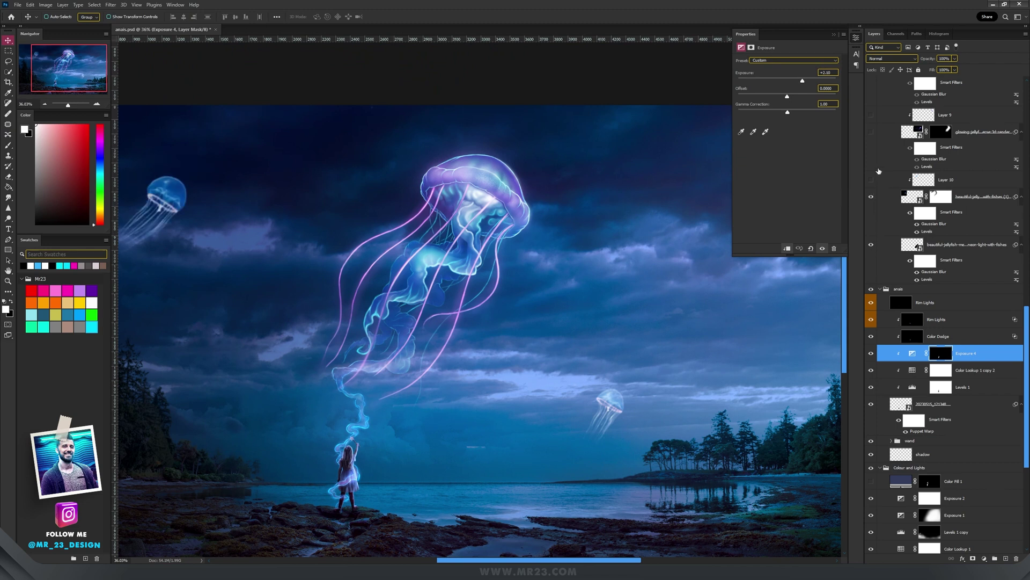
click(871, 132)
drag(600, 260, 490, 371)
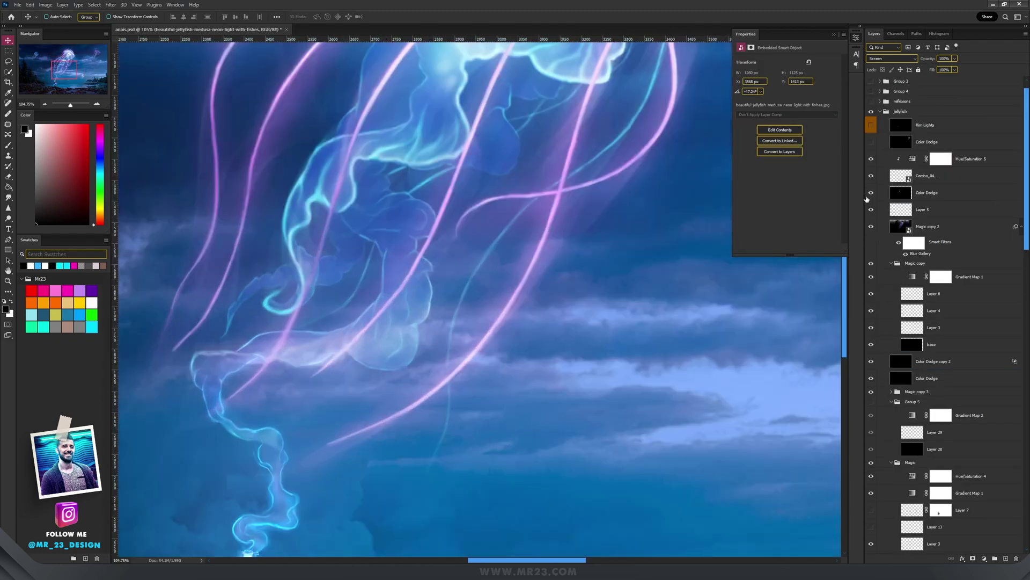
- Show the sparkle dots across the sky and look over the jellyfish bell and the girl
click(866, 199)
scroll(451, 315, down, 3)
scroll(333, 401, up, 3)
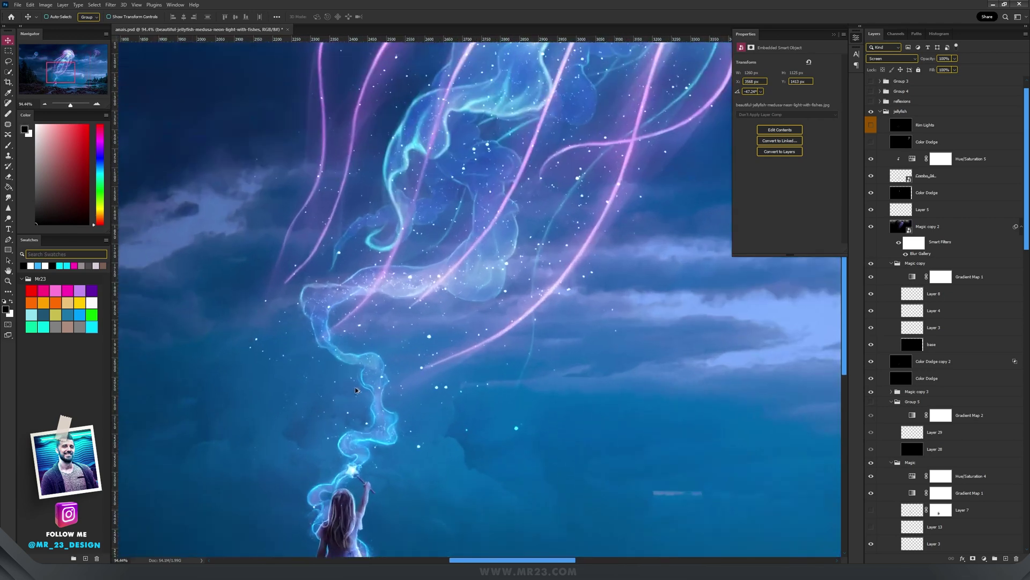
drag(496, 189, 411, 448)
scroll(418, 447, down, 3)
drag(427, 441, 509, 227)
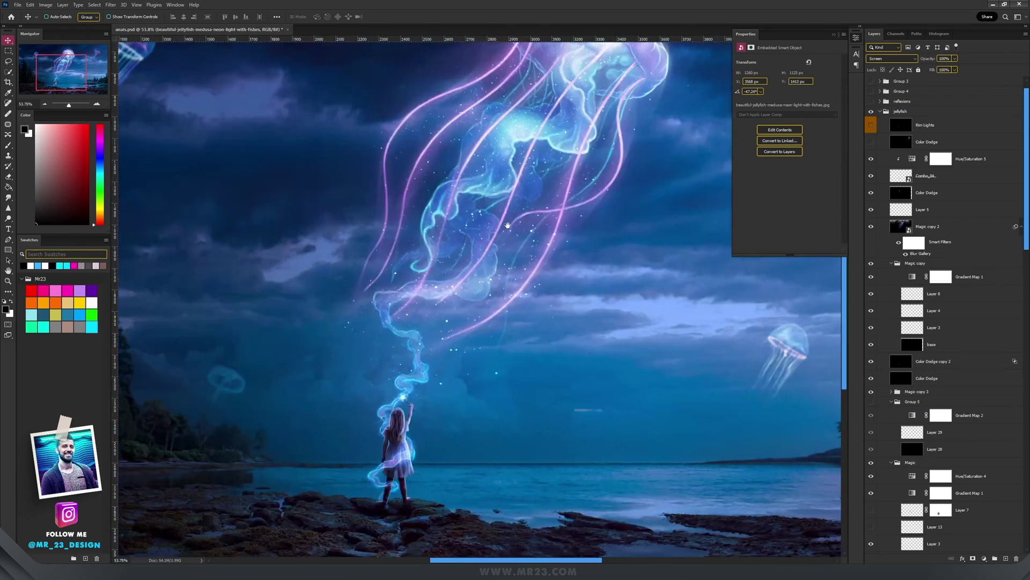
scroll(455, 317, down, 1)
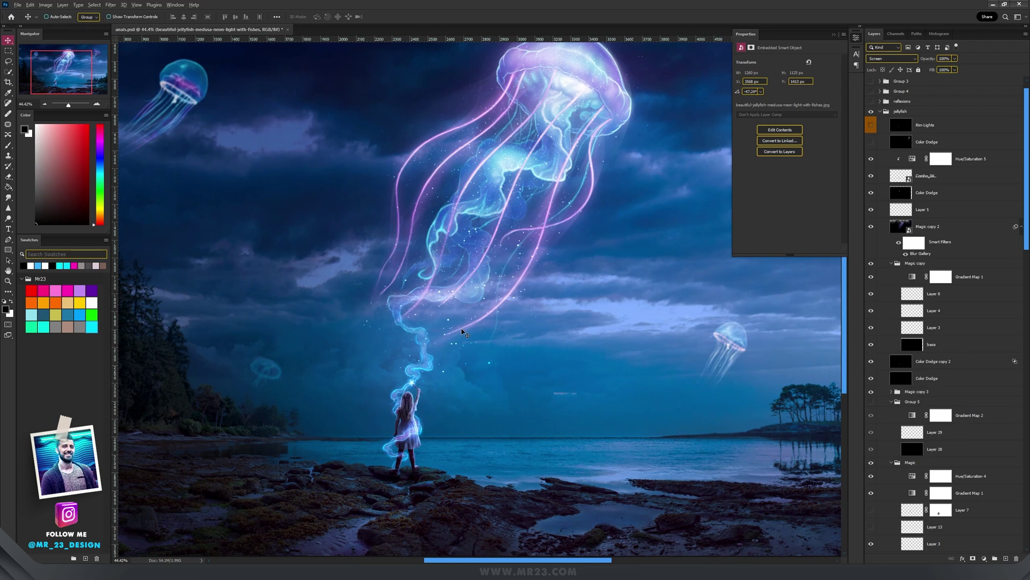
scroll(463, 333, down, 2)
scroll(358, 178, up, 5)
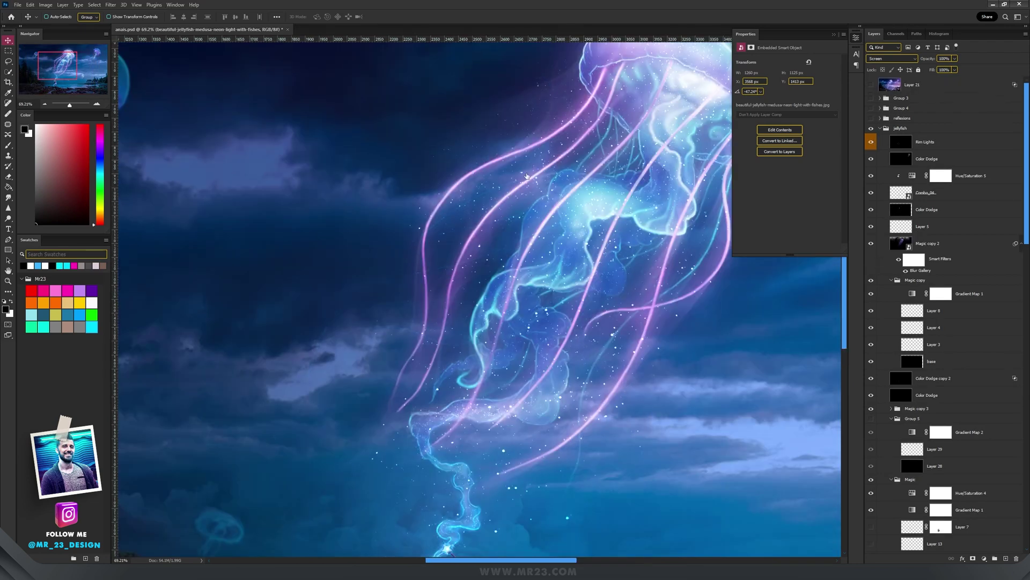
scroll(495, 168, up, 2)
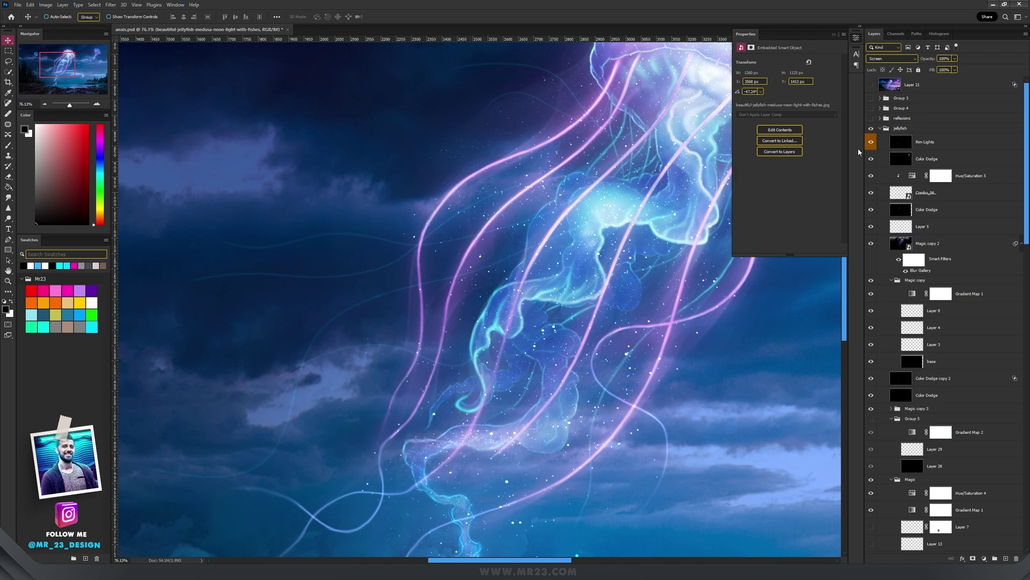
- Toggle the rim light strands off and on to compare, then select the reflexions group
click(870, 143)
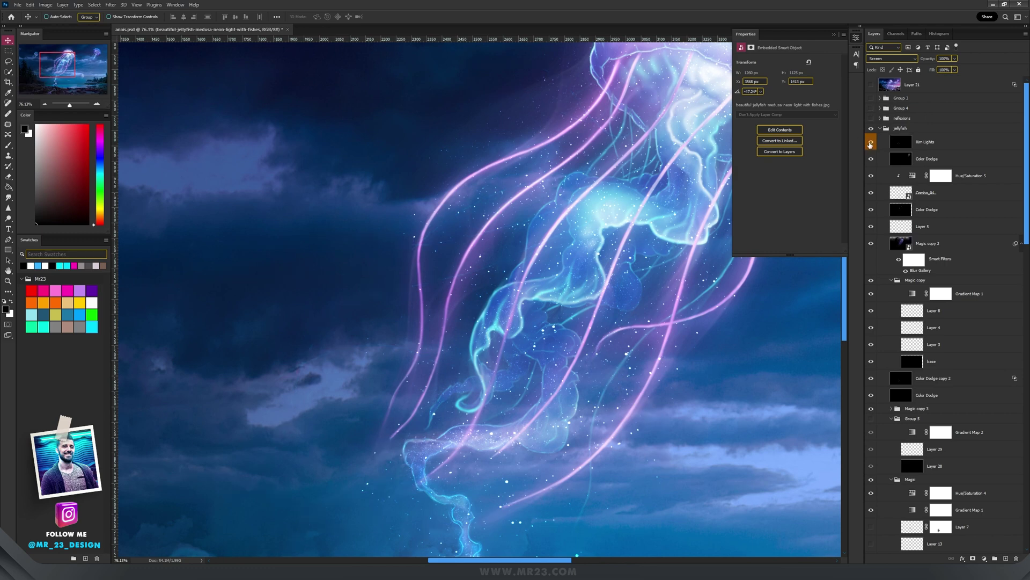
click(870, 142)
scroll(585, 211, down, 5)
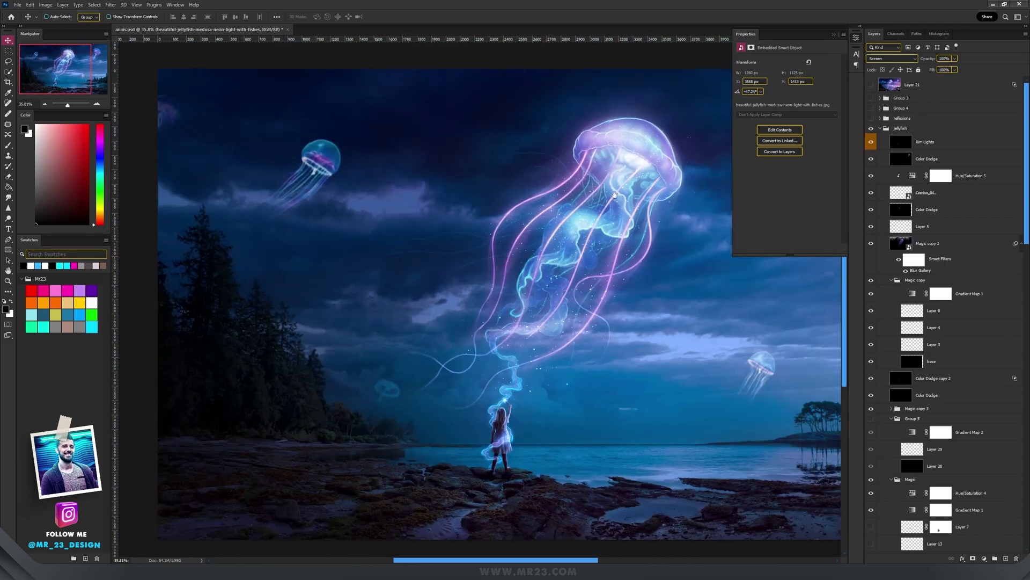
drag(615, 195, 541, 229)
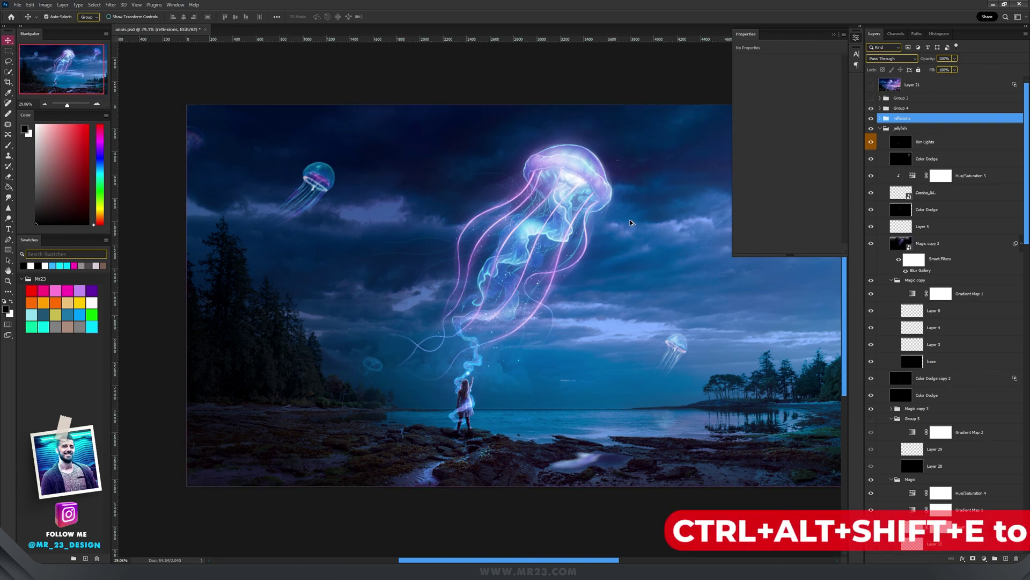
- Stamp all visible layers into a new layer, make it a smart object, and apply Camera Raw Filter
key(ctrl+alt+shift+e)
right_click(958, 122)
click(963, 236)
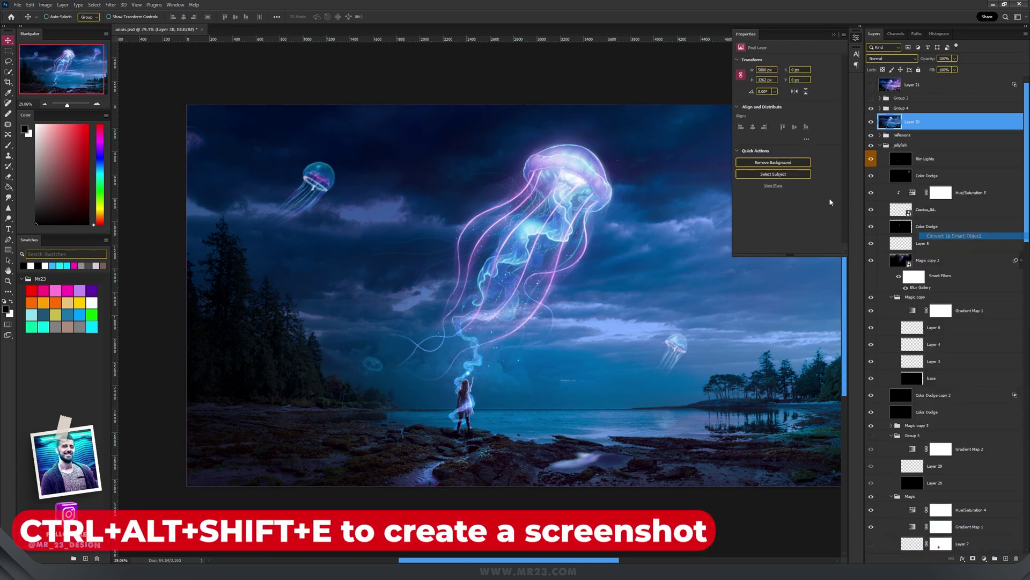
click(110, 4)
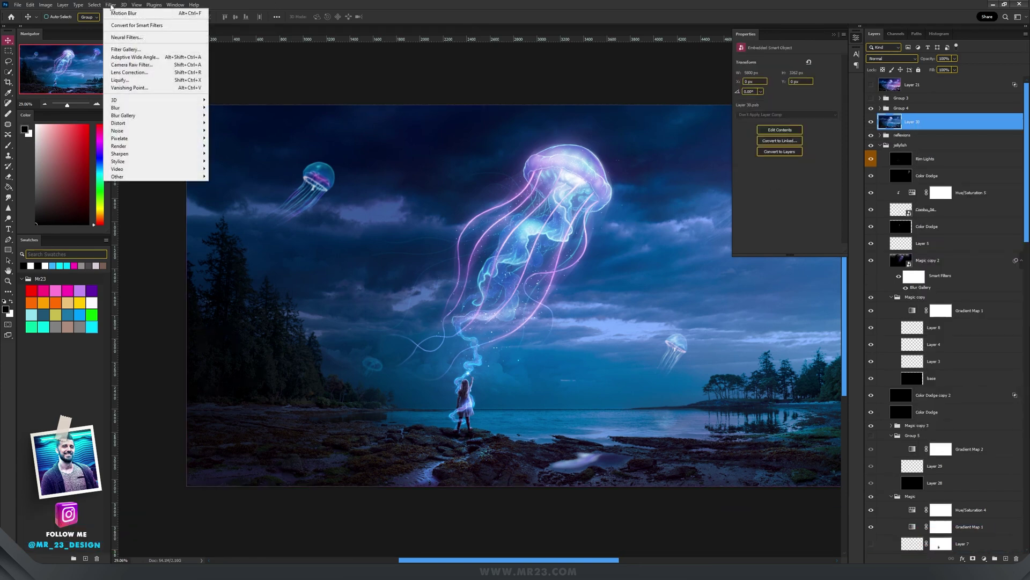
click(132, 64)
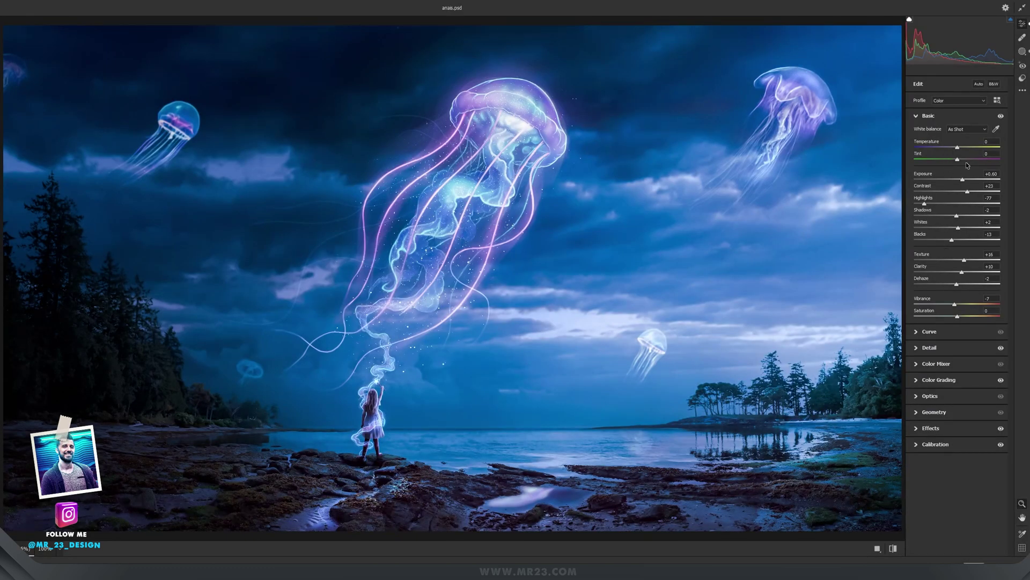
- Review the Detail, Color Grading, Effects (Grain 17) and Calibration (Blue Primary −7) panels in Camera Raw
click(955, 347)
click(939, 248)
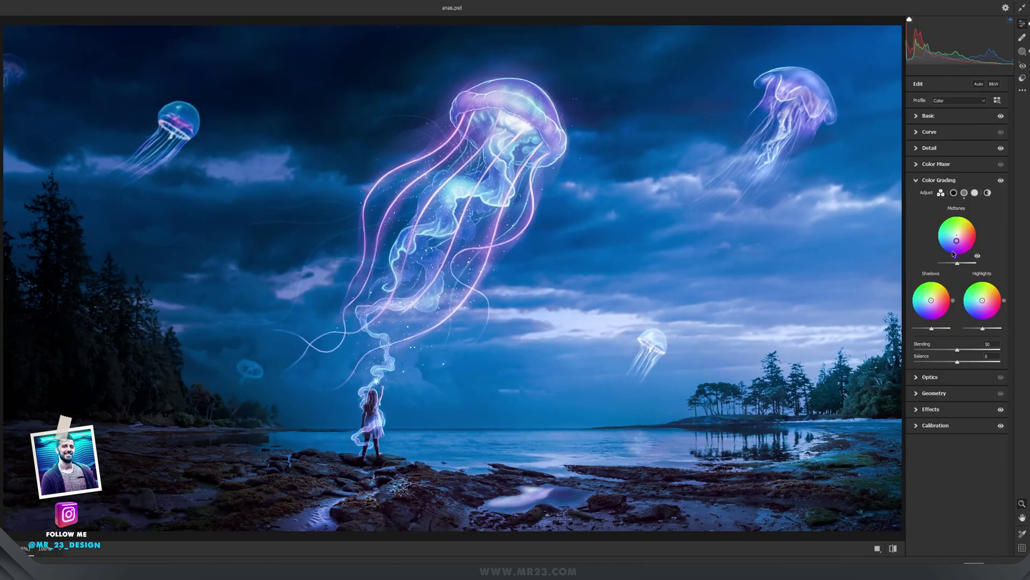
click(957, 411)
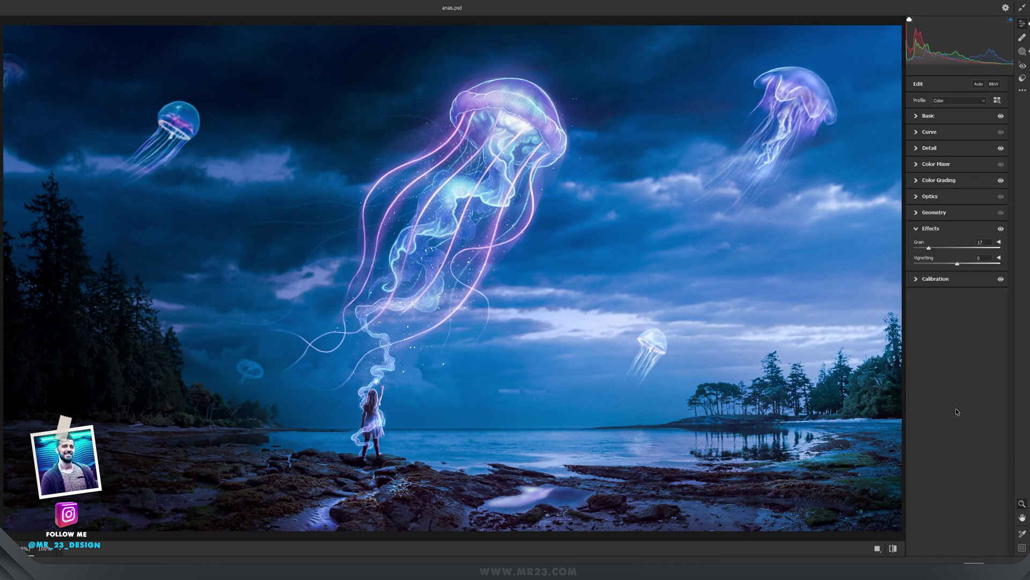
click(943, 282)
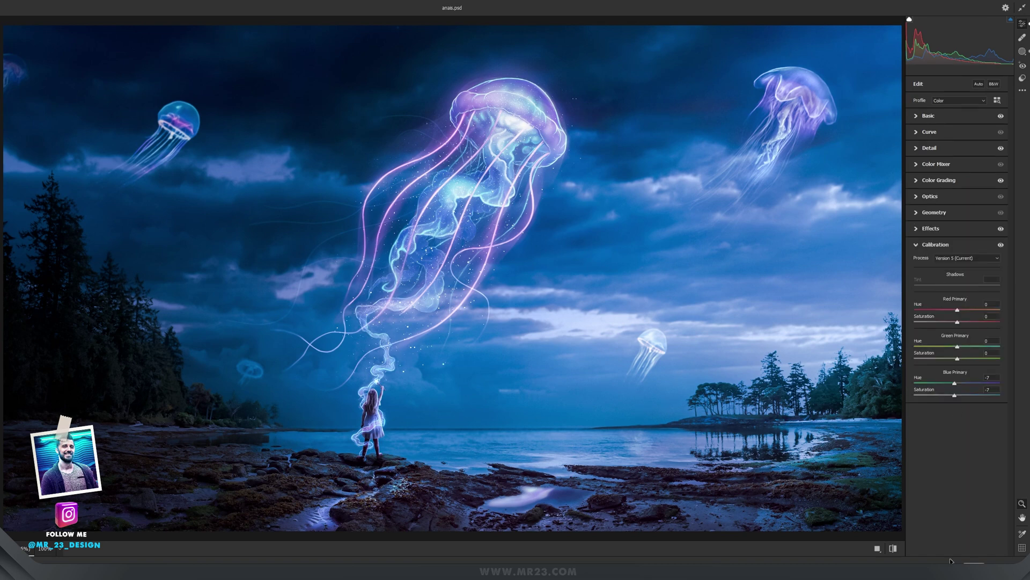